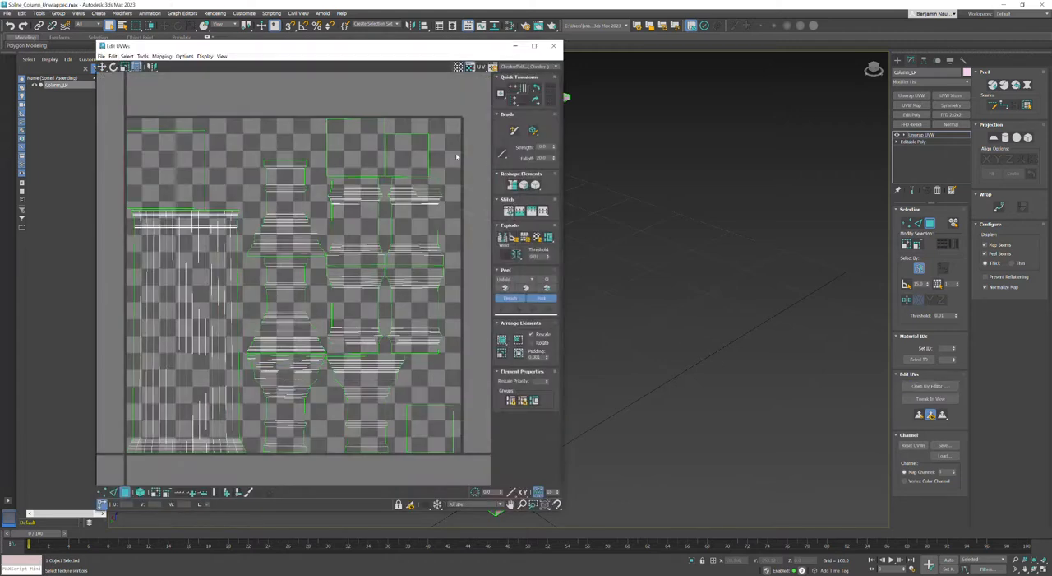
Hide the checker background in the UV editor and move the editor aside to uncover the column.
left_click(469, 67)
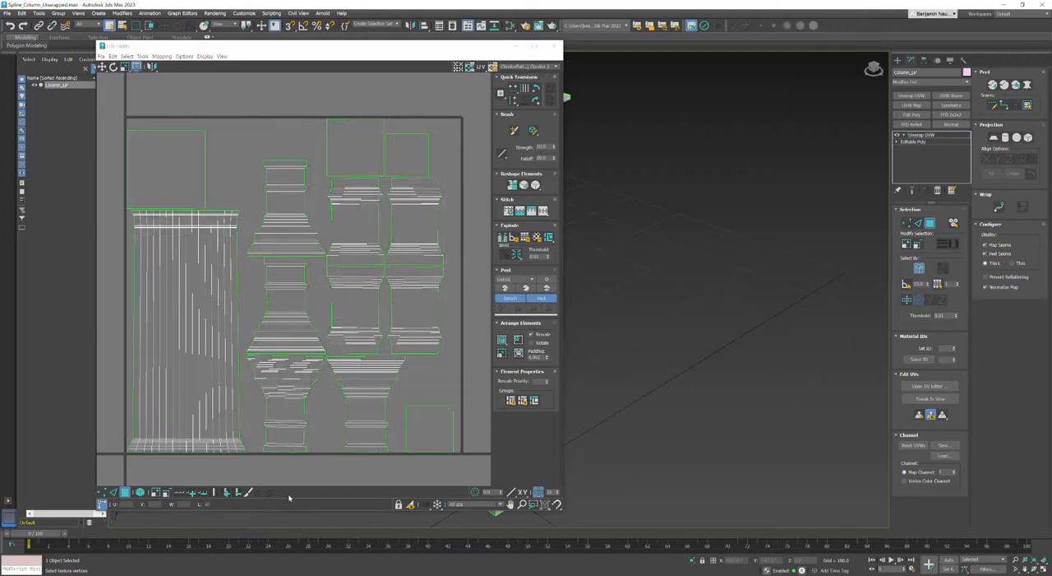
left_click_drag(414, 47, 865, 78)
middle_click_drag(423, 279, 398, 300)
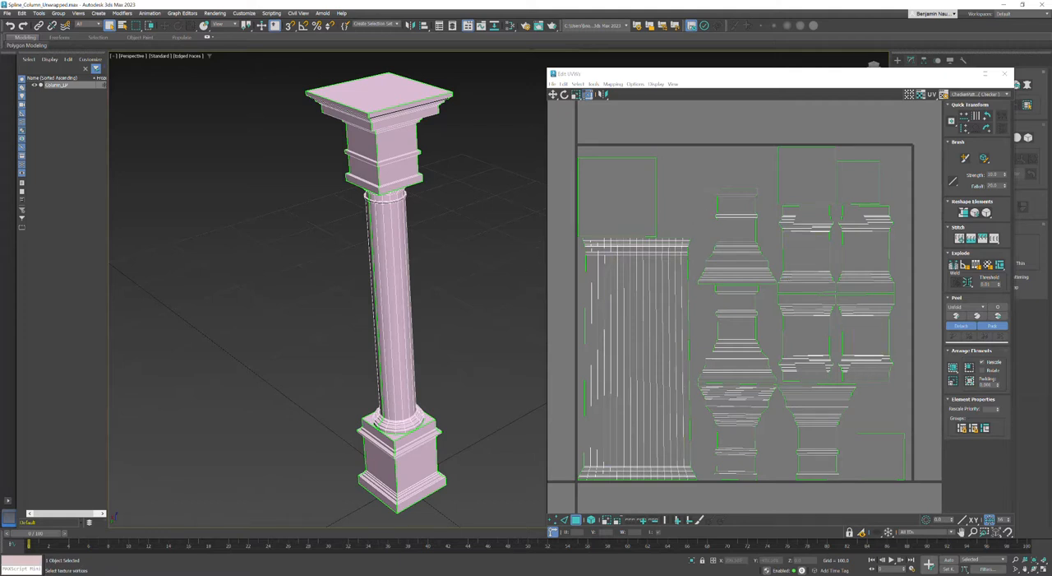
Close the UV editor and collapse the unwrapped column to Editable Poly.
key("alt+Tab")
left_click(586, 85)
left_click(621, 155)
left_click(1005, 74)
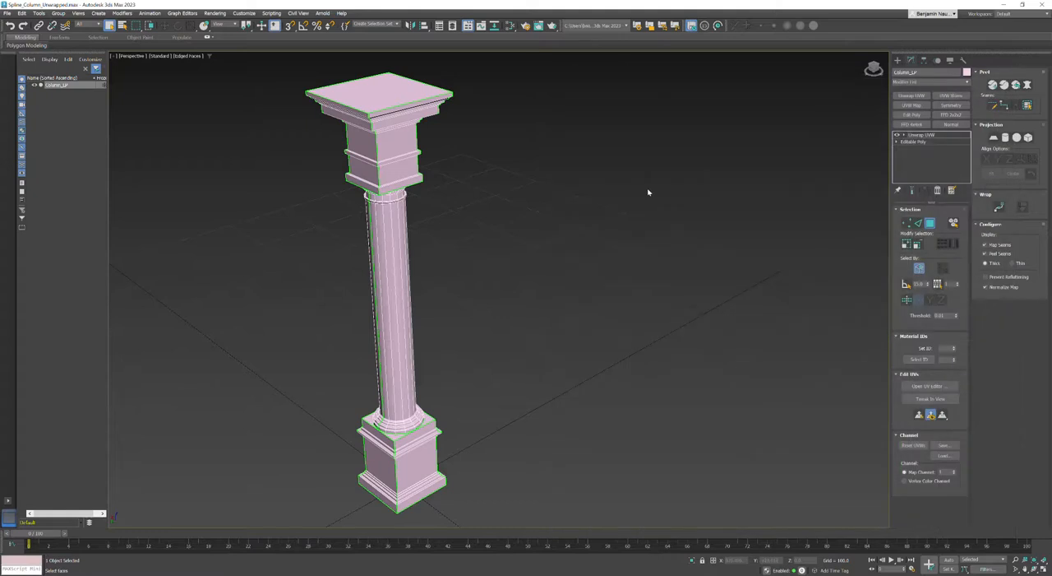
right_click(497, 237)
mouse_move(559, 344)
left_click(599, 345)
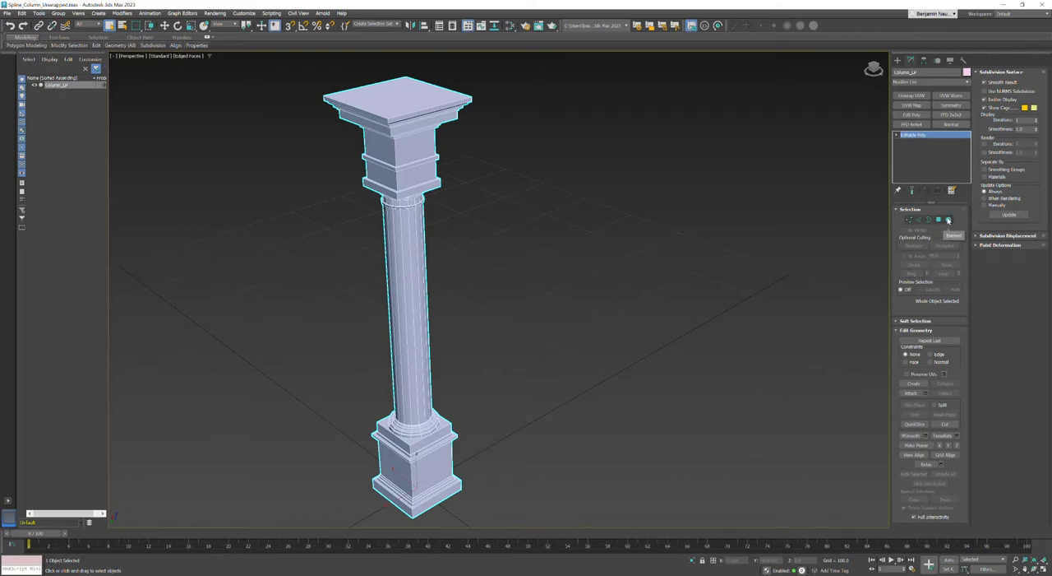
Select all elements of the column and assign them to smoothing group 1.
left_click(897, 135)
left_click(911, 169)
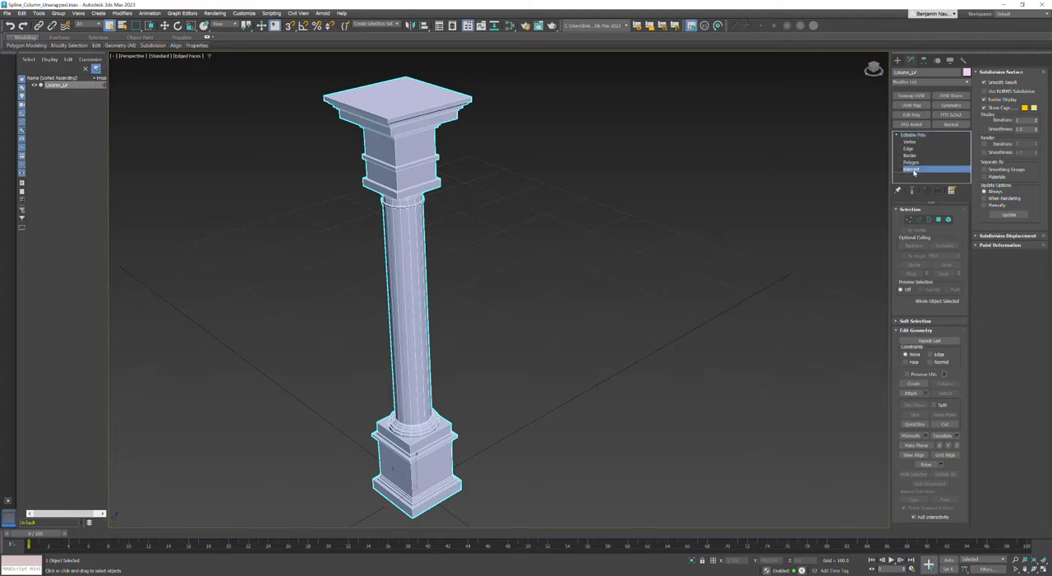
left_click_drag(254, 79, 538, 530)
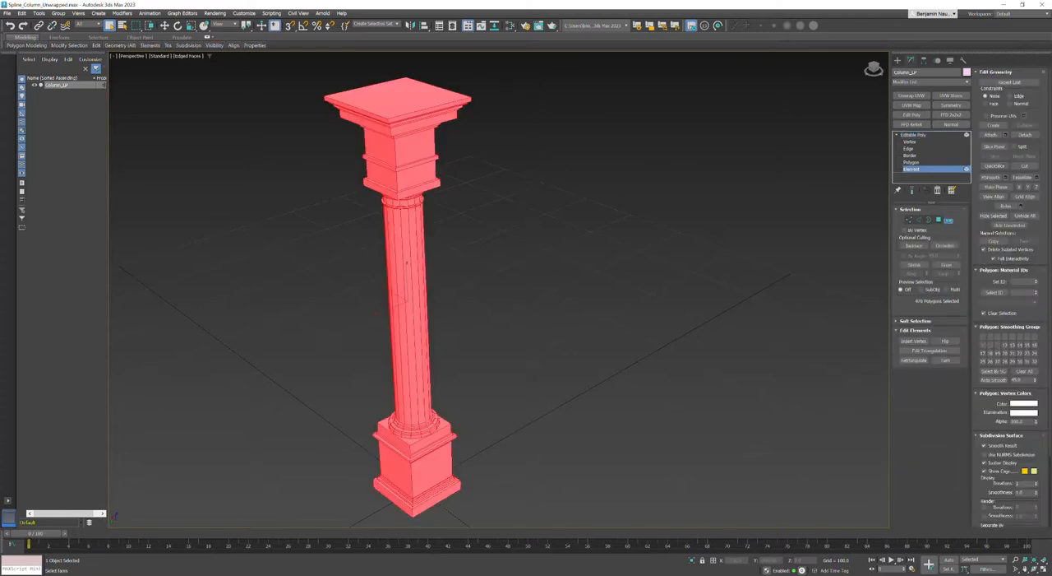
left_click(983, 336)
left_click(659, 380)
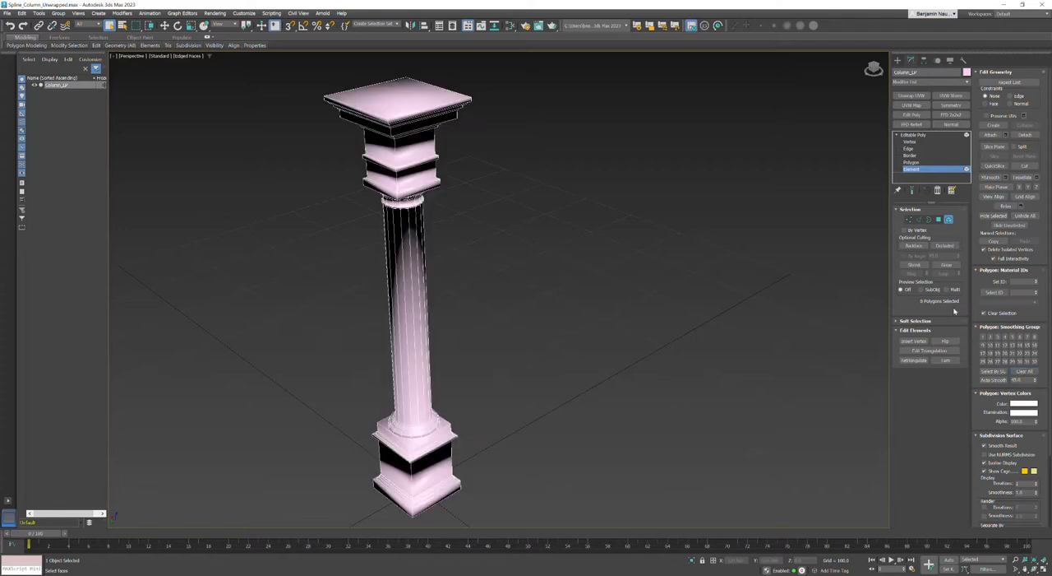
left_click(950, 220)
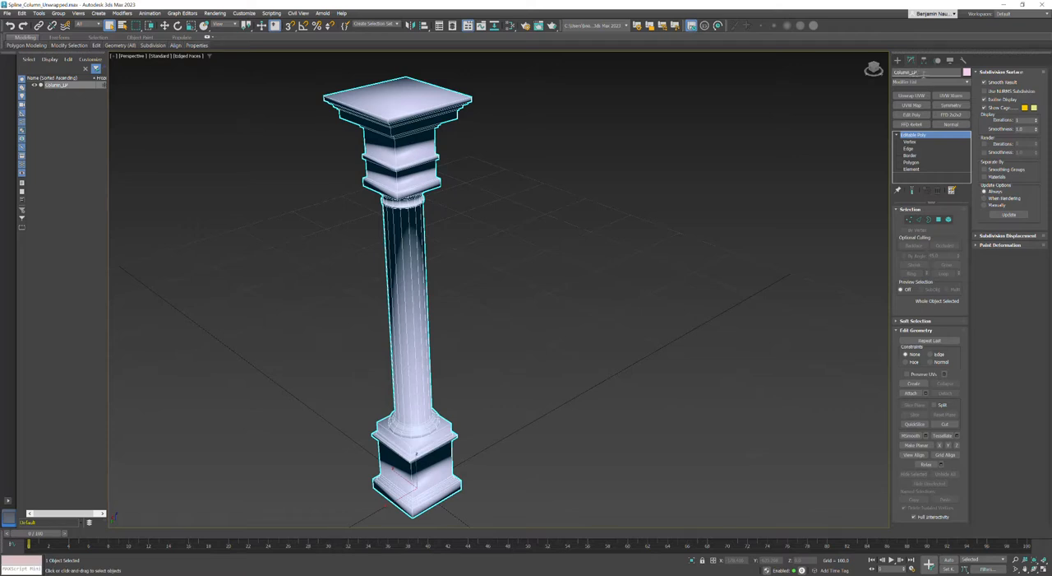
Add an Edit Poly modifier on top of the column's Editable Poly.
middle_click_drag(563, 297, 574, 298)
right_click(428, 182)
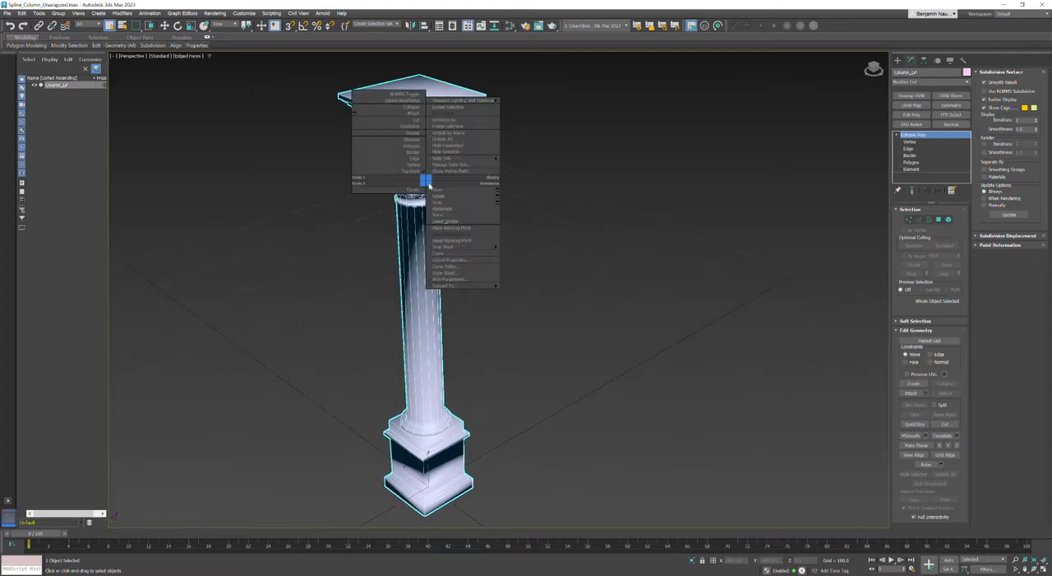
mouse_move(448, 247)
left_click(898, 135)
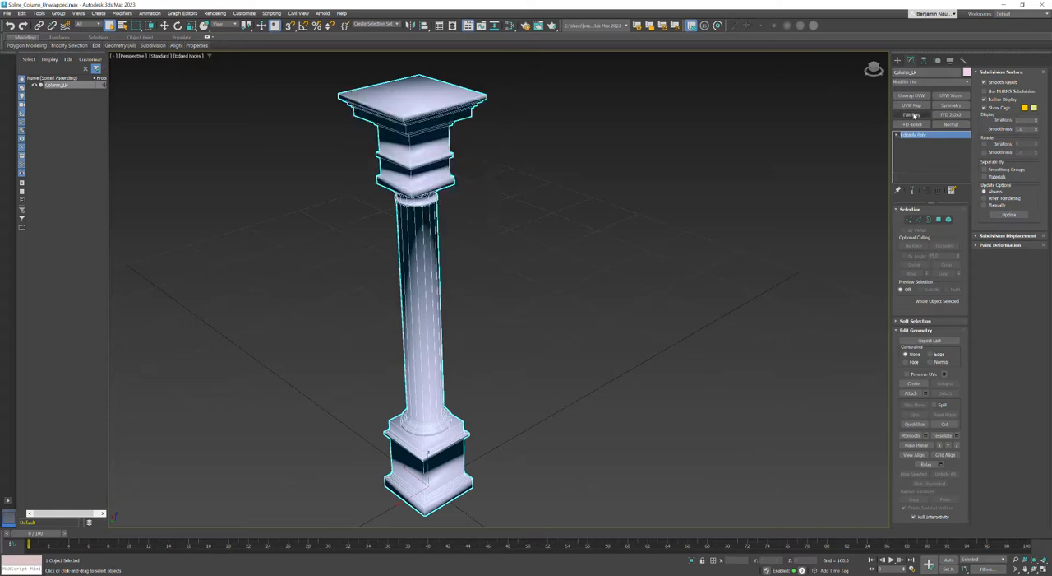
left_click(911, 115)
Point the export of the selected column to the Column folder inside scenes, and cancel the FBX options.
left_click(8, 14)
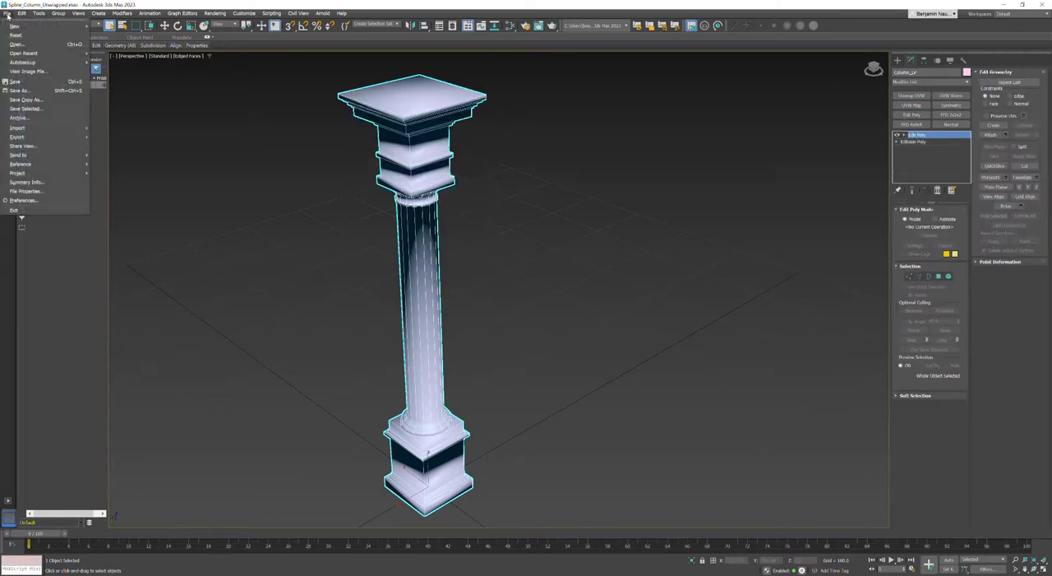
mouse_move(17, 138)
left_click(118, 146)
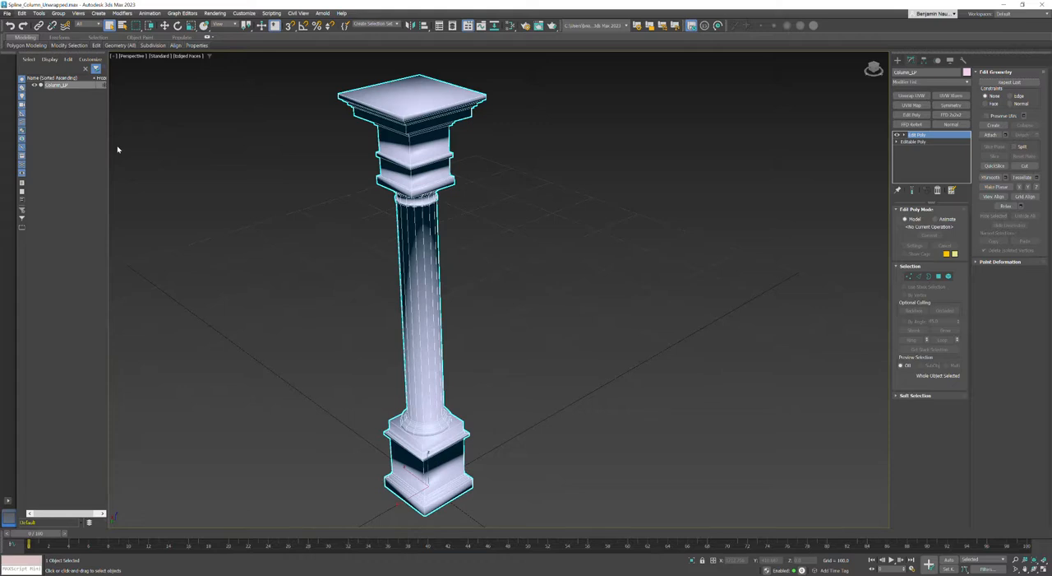
left_click(168, 42)
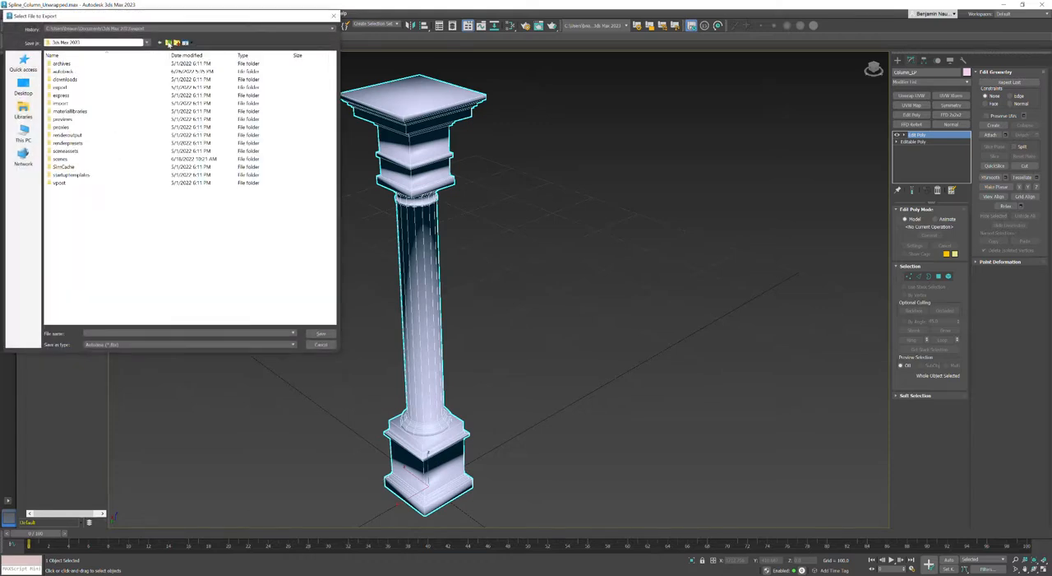
double_click(63, 159)
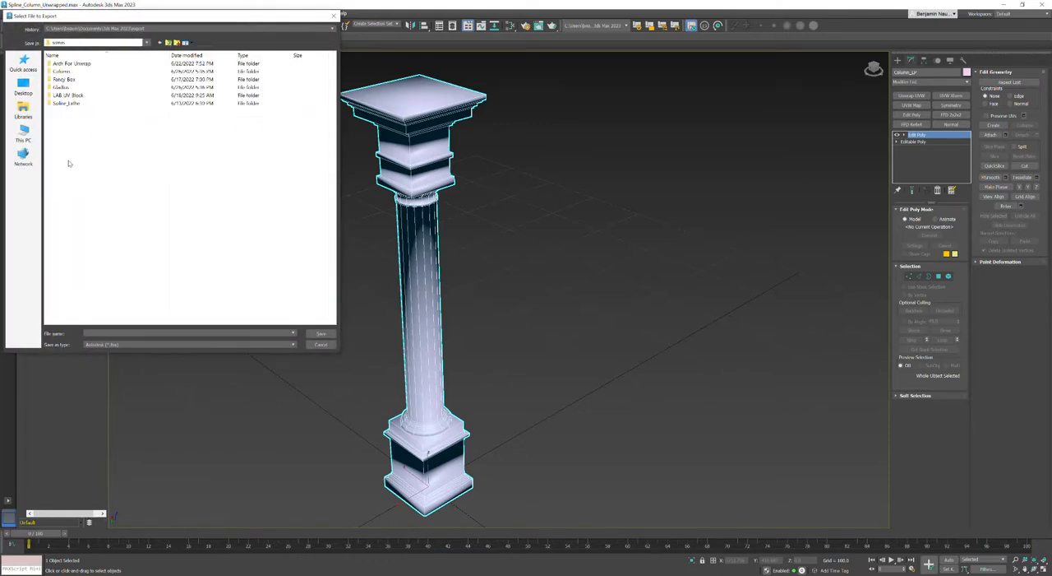
double_click(82, 72)
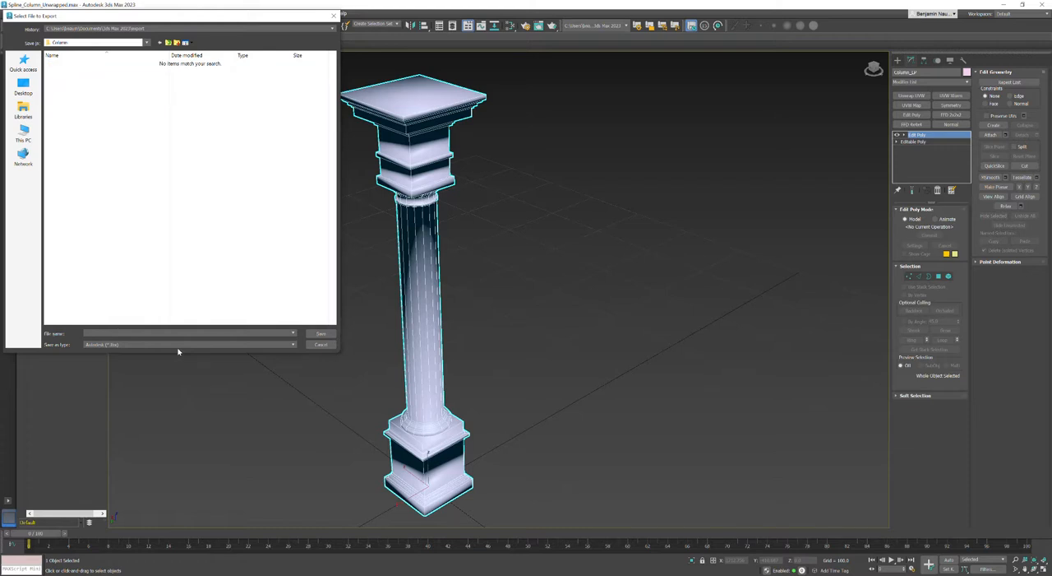
key("Return")
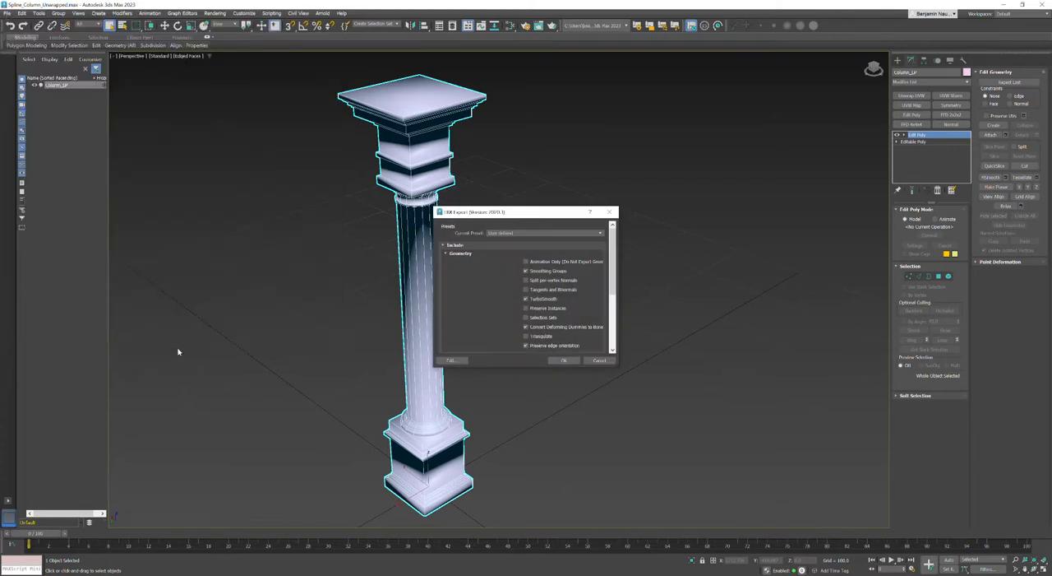
left_click(598, 360)
Start another export of the selected column and save it as an FBX file in the Column folder.
left_click(7, 13)
left_click(115, 145)
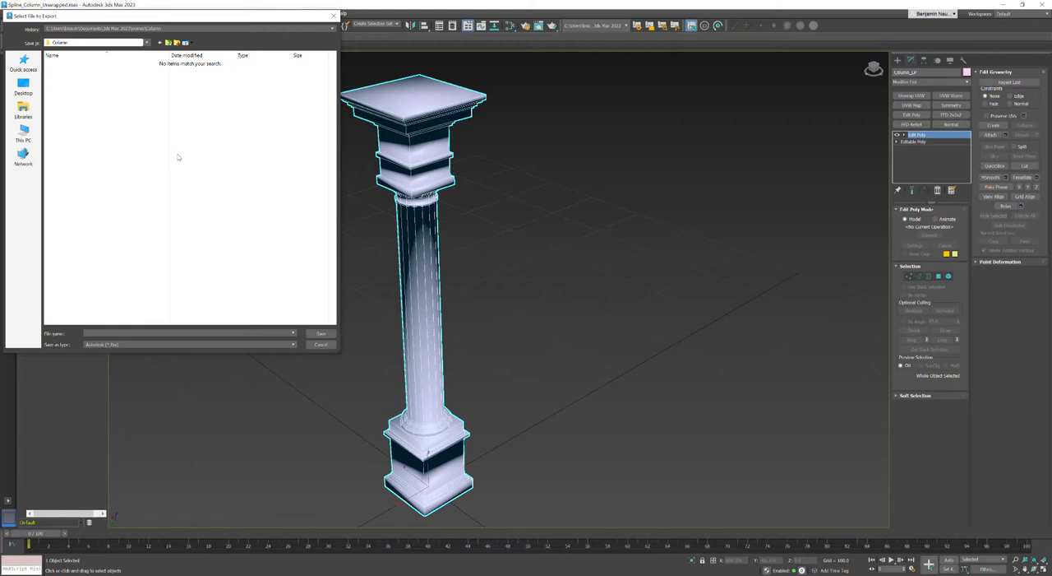
type("FX")
left_click(312, 333)
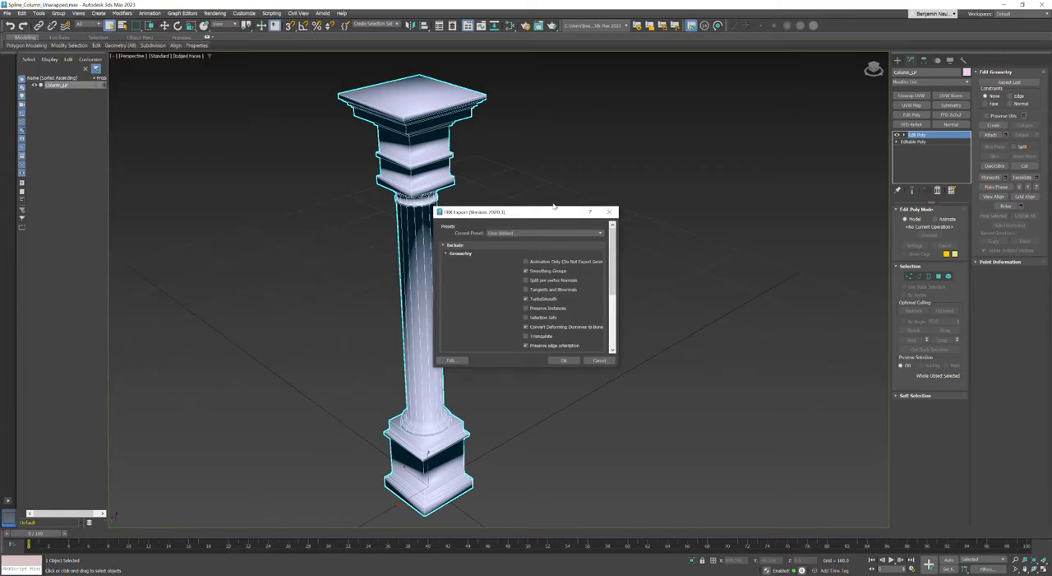
Export with the Autodesk Media & Entertainment preset, excluding animation and including smoothing groups.
left_click_drag(621, 370, 775, 544)
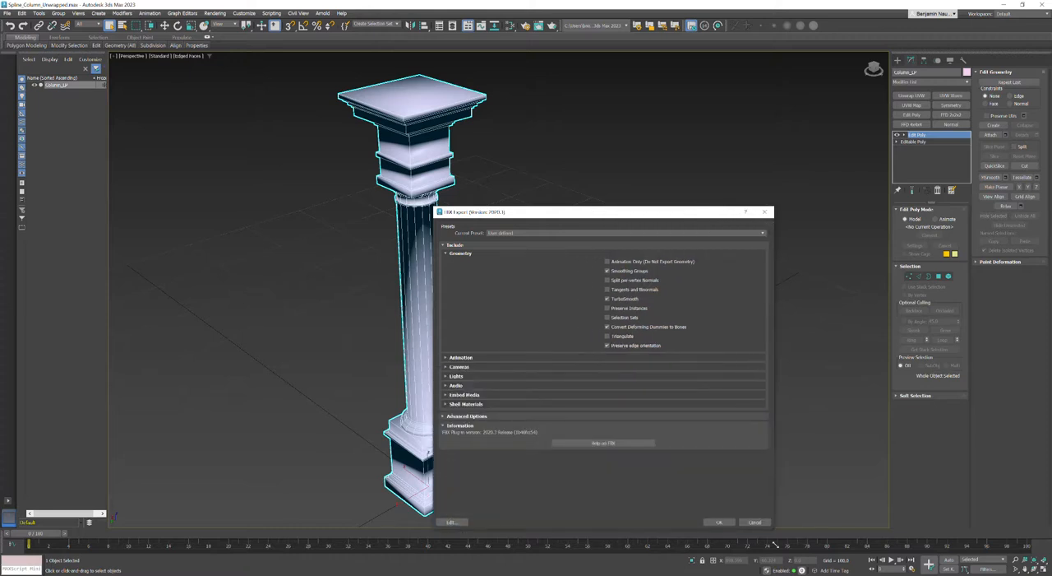
left_click(605, 235)
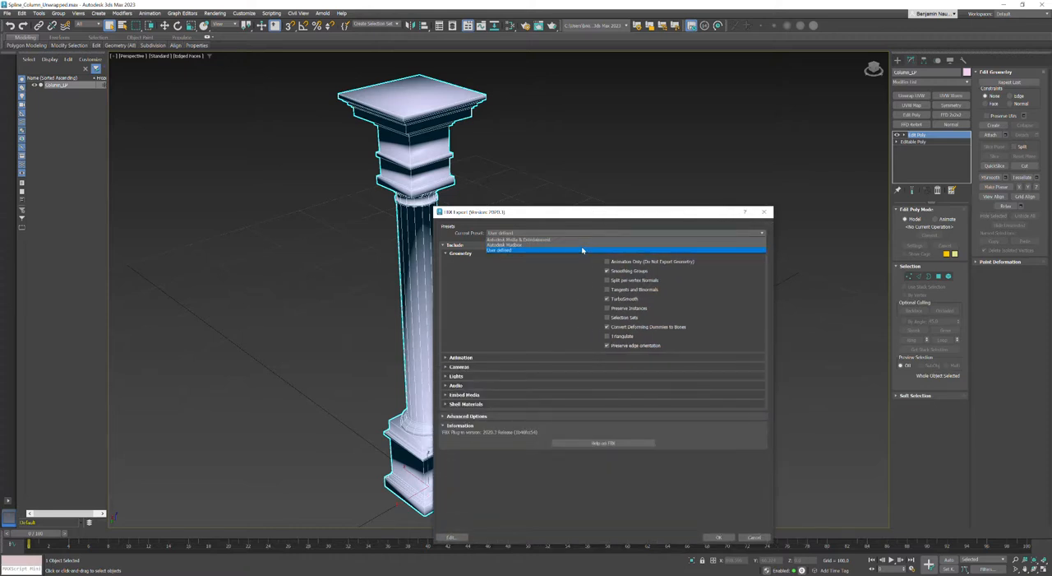
left_click(574, 238)
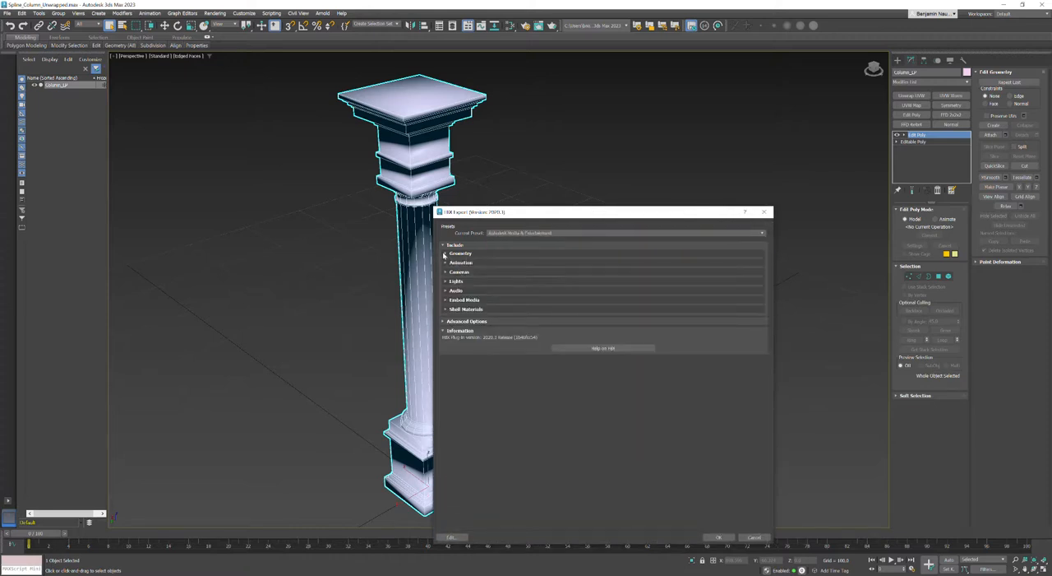
left_click(445, 262)
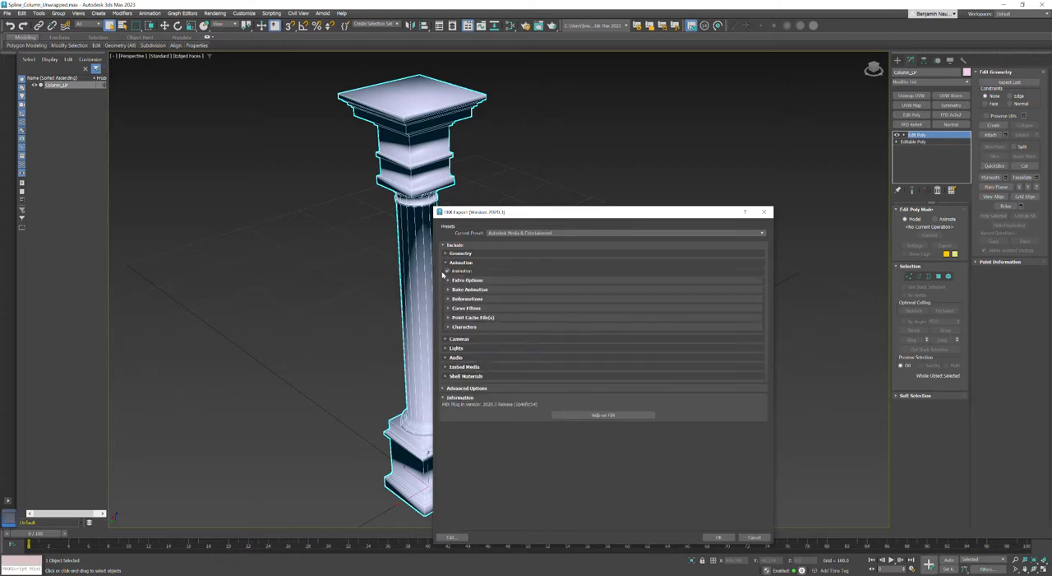
left_click(447, 271)
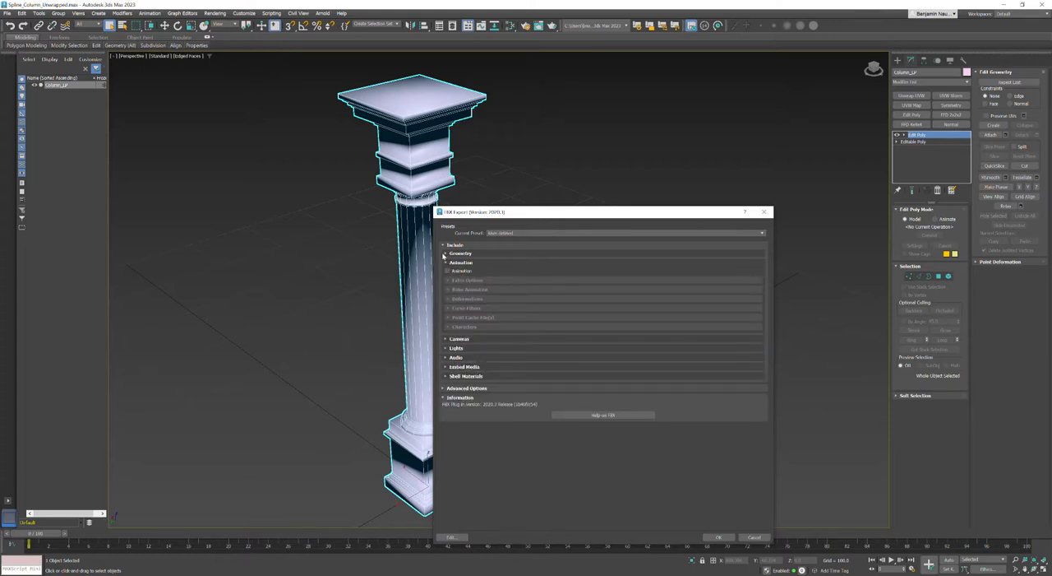
left_click(445, 253)
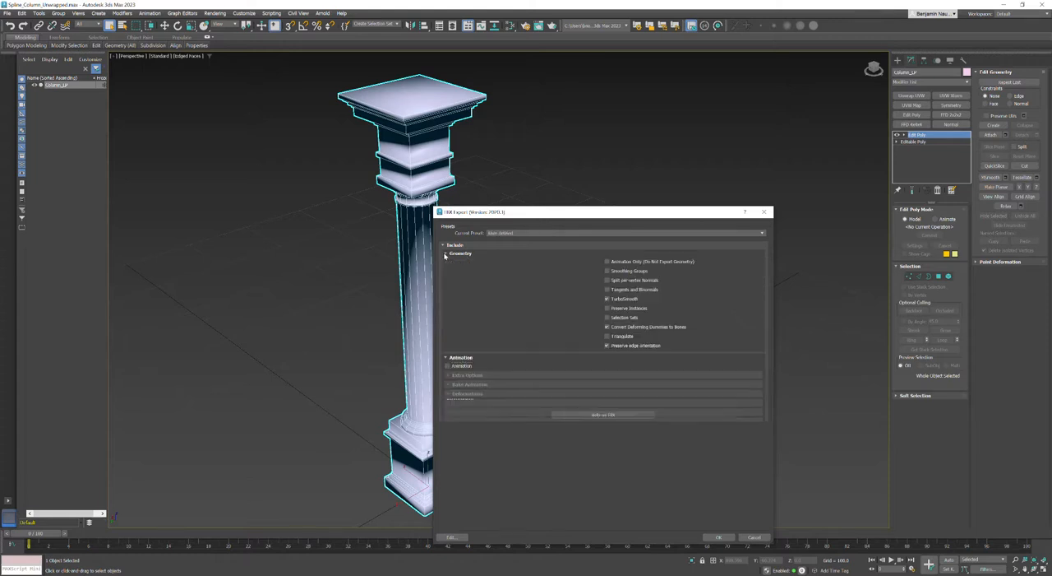
left_click(606, 271)
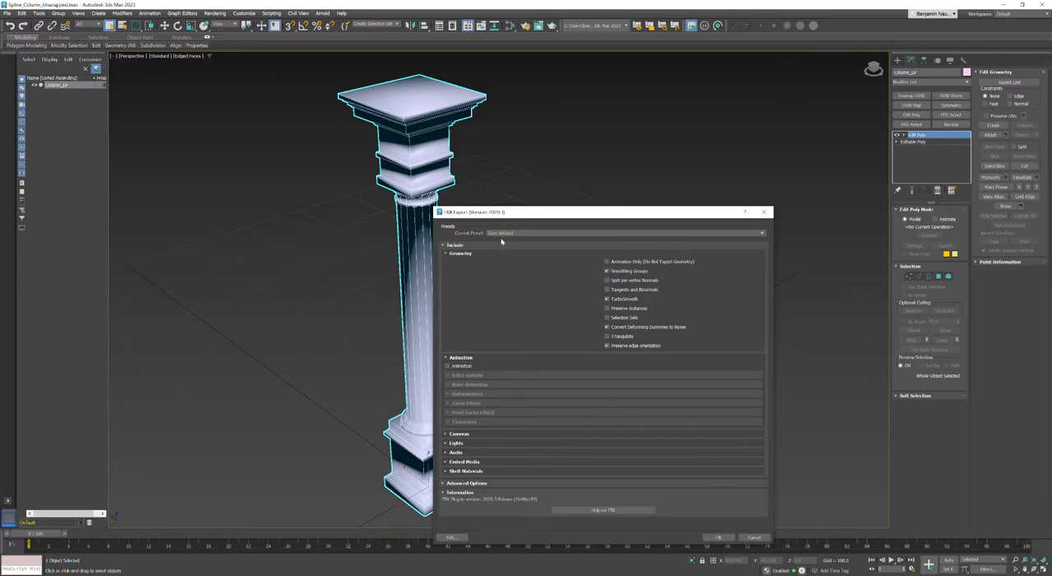
left_click(715, 537)
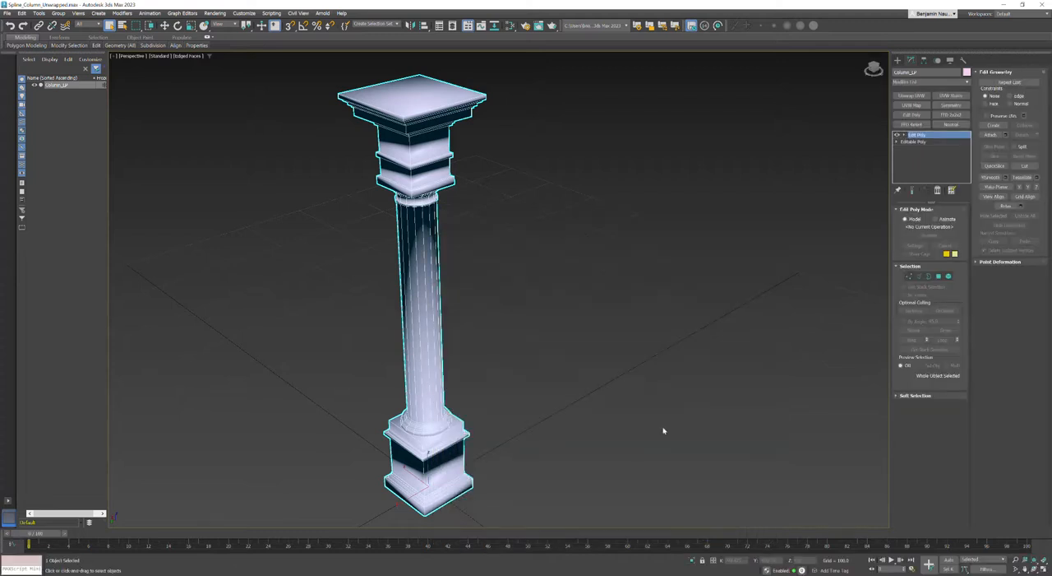
Clone the low-poly column as an independent copy named Column_HP.
mouse_move(552, 331)
middle_mouse_down()
mouse_move(570, 331)
mouse_move(557, 335)
middle_mouse_up()
right_click(414, 176)
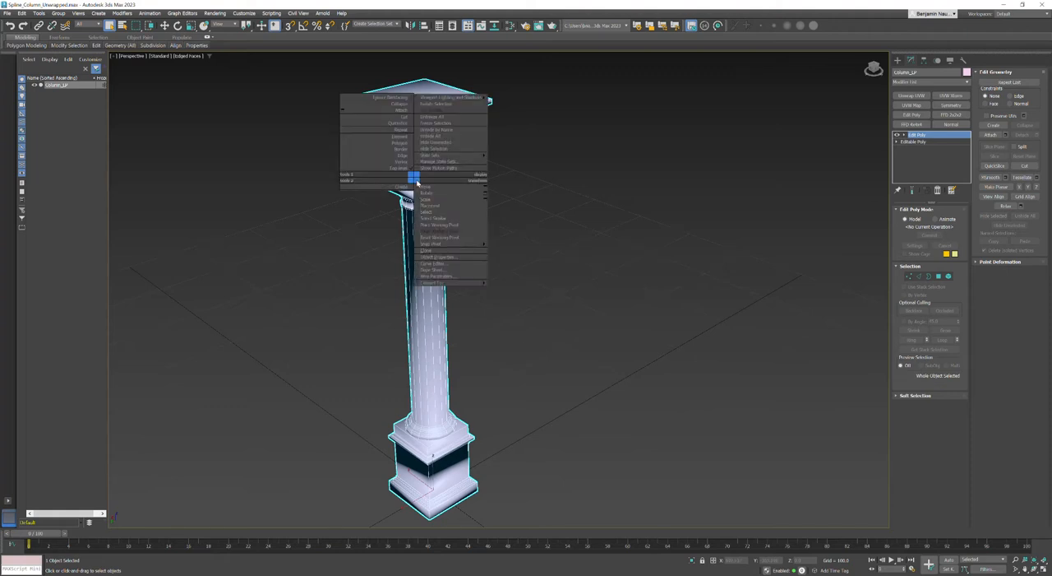
left_click(424, 250)
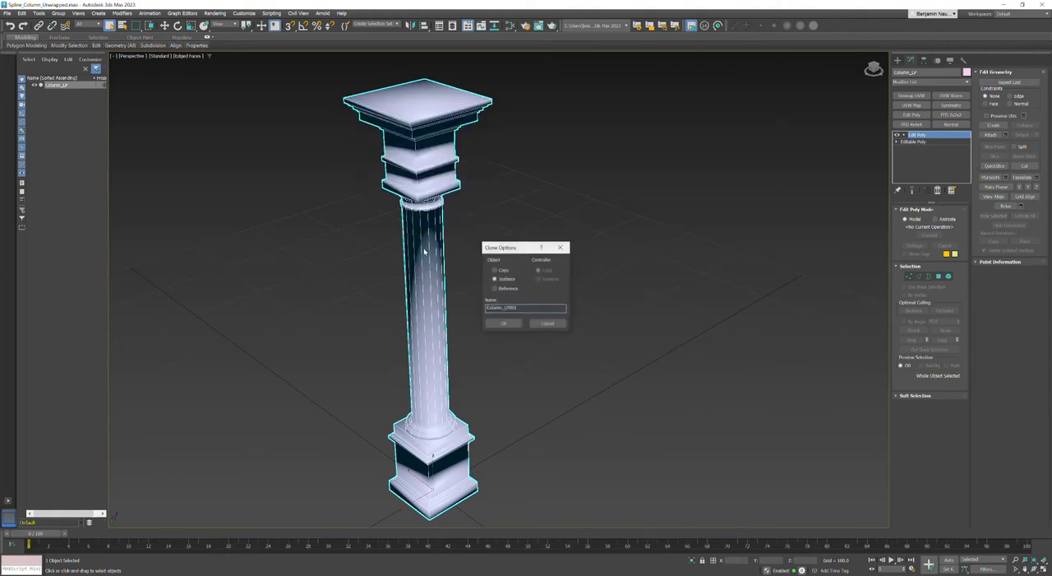
left_click(495, 270)
left_click_drag(503, 308, 592, 309)
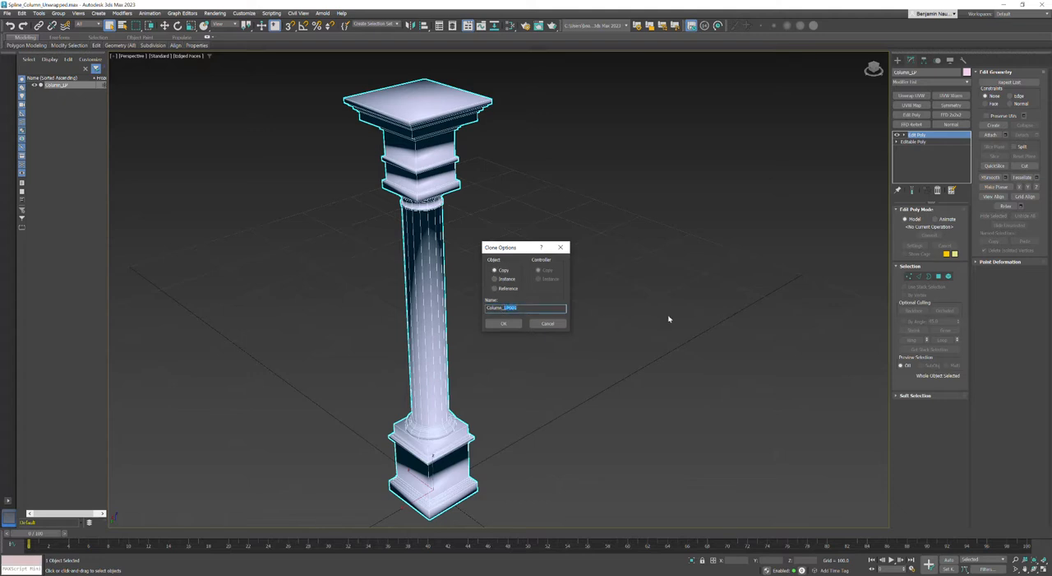
type("HP")
left_click(506, 323)
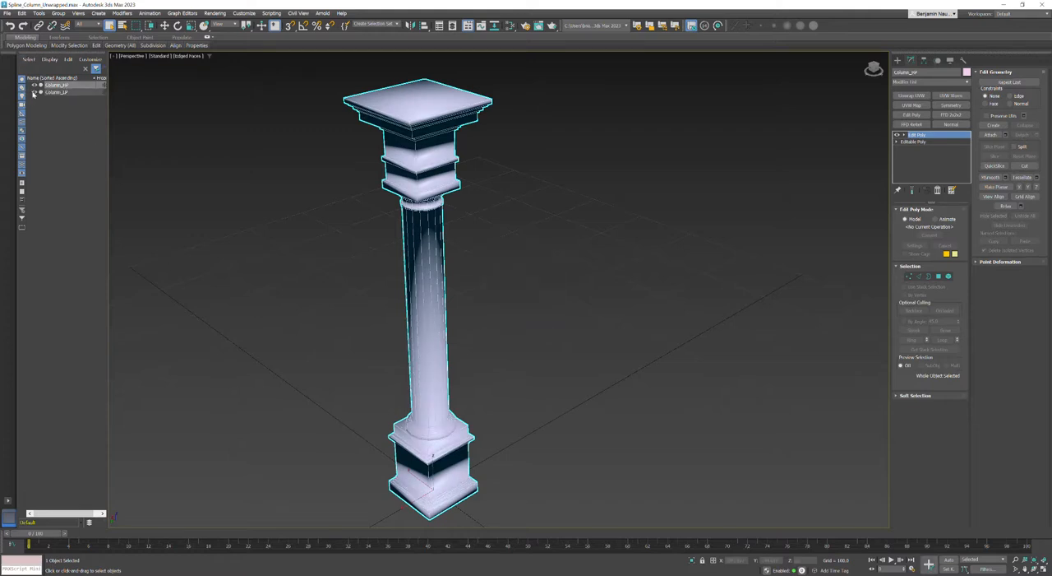
Hide Column_LP and select the Column_HP copy.
left_click(34, 92)
left_click(356, 276)
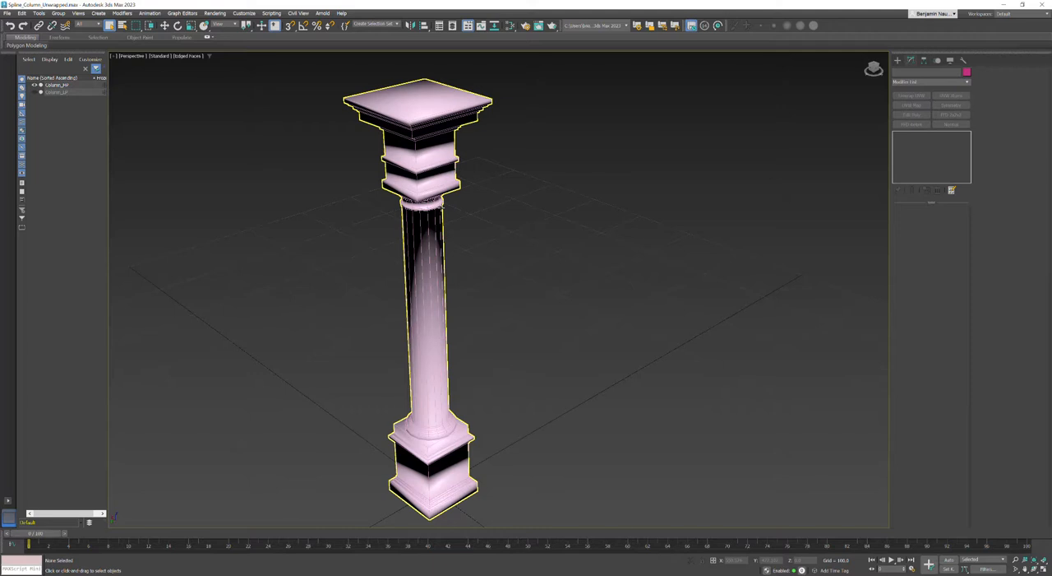
left_click(437, 211)
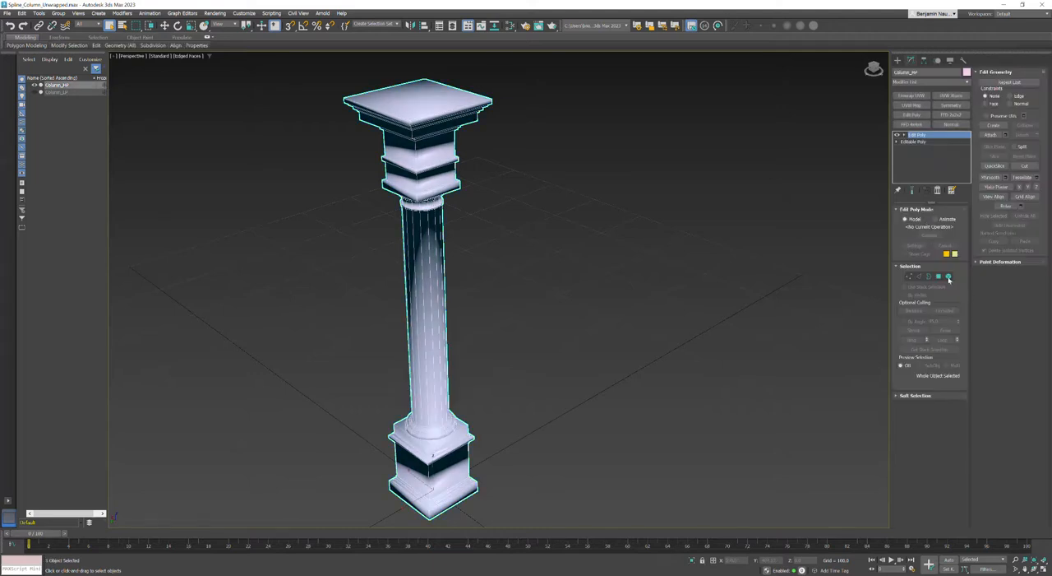
Select all elements of Column_HP and apply Auto Smooth with a threshold of 45.
left_click(948, 278)
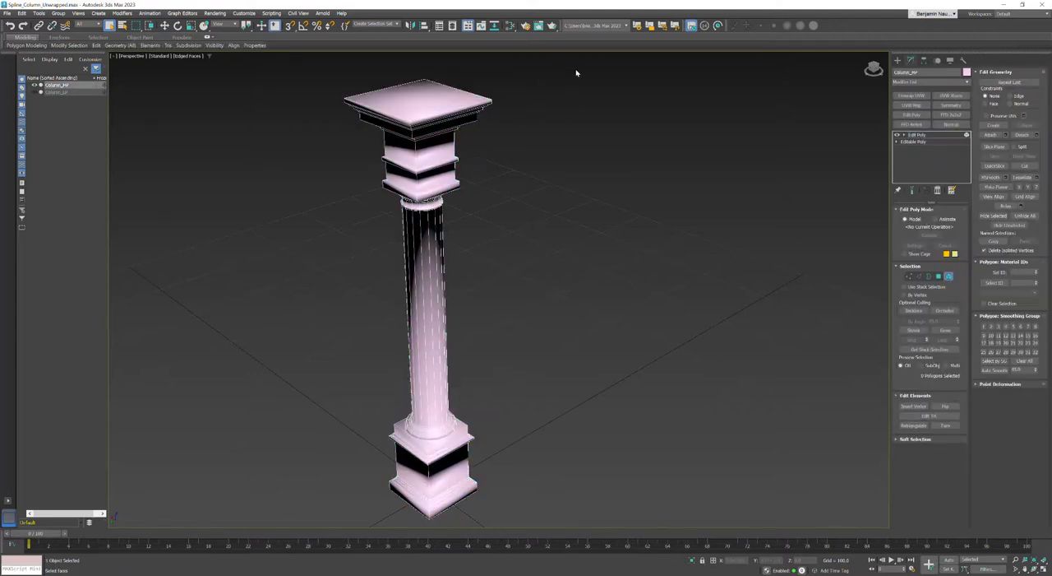
left_click(900, 134)
left_click_drag(532, 85, 282, 505)
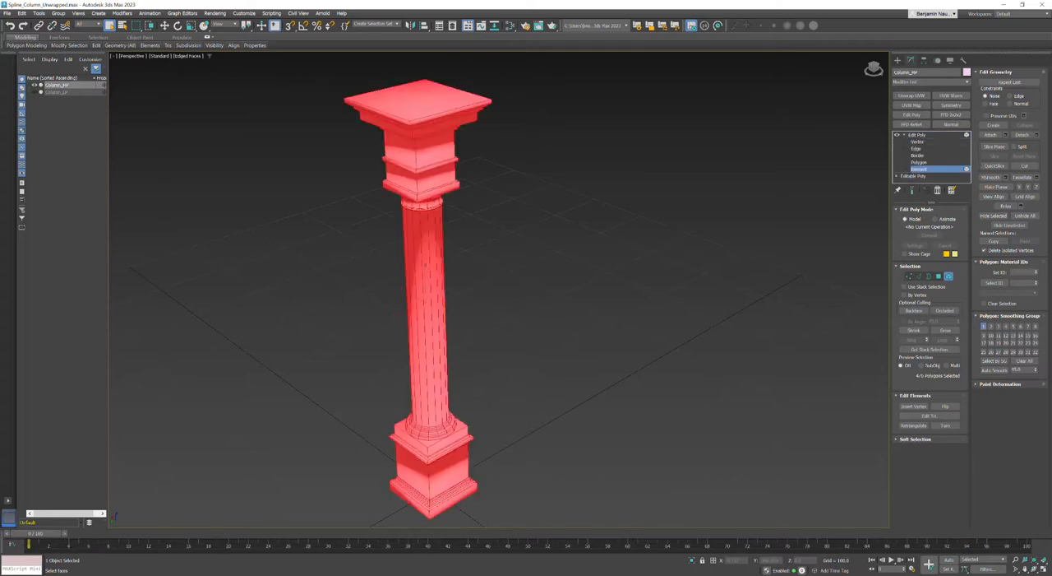
left_click(573, 414)
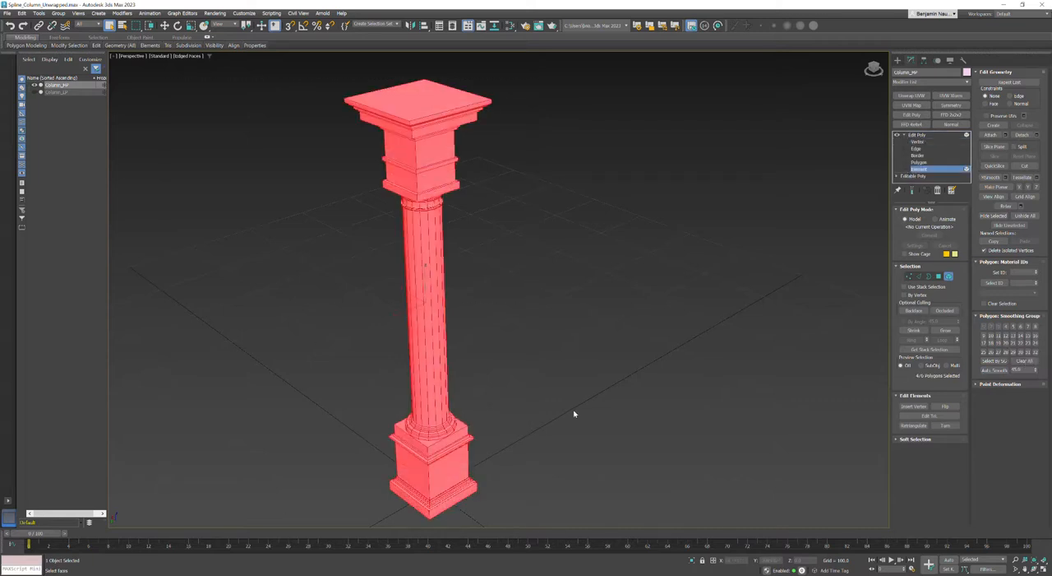
Turn off the edged-faces display to check the smoothing on Column_HP, and leave element editing.
key("F4")
mouse_move(561, 406)
middle_mouse_down("alt")
mouse_move(559, 380)
mouse_move(428, 339)
mouse_move(371, 353)
mouse_move(420, 358)
mouse_move(474, 333)
mouse_move(448, 329)
mouse_move(460, 329)
middle_mouse_up("alt")
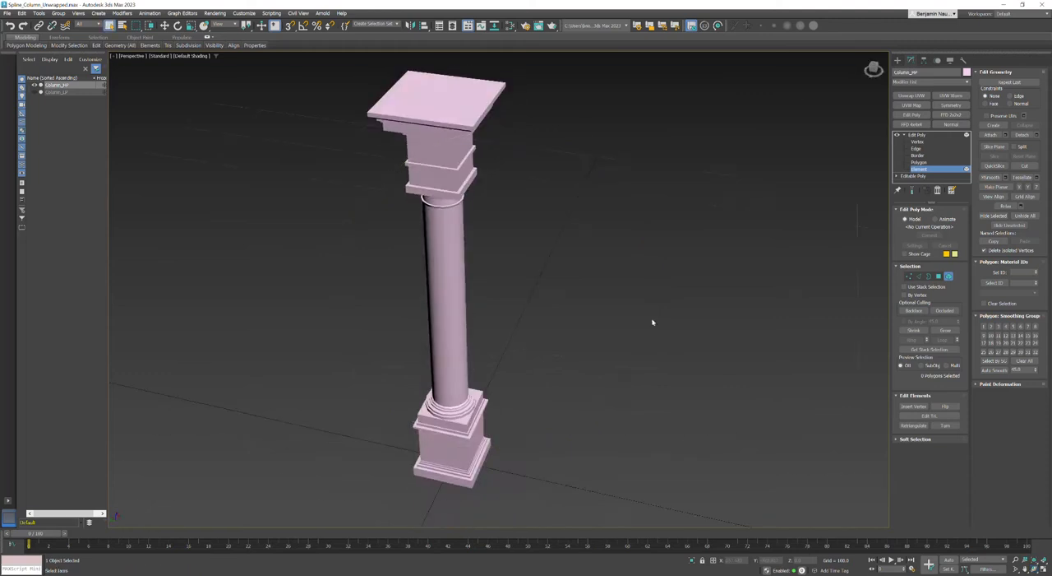
left_click(921, 134)
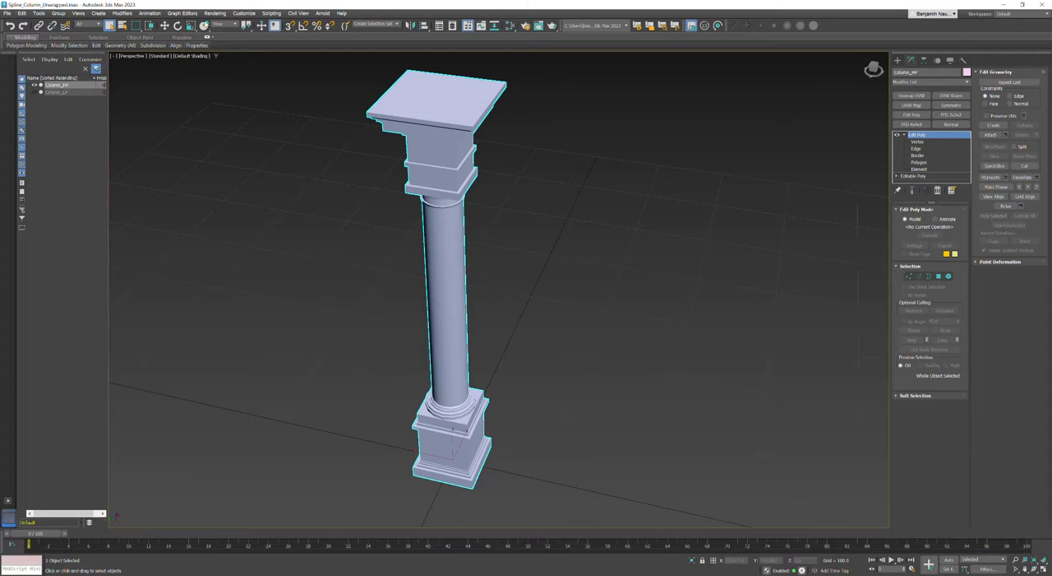
Export the high-poly column as BN_Column_HP.fbx into the Column folder, keeping the current FBX export settings.
left_click(8, 16)
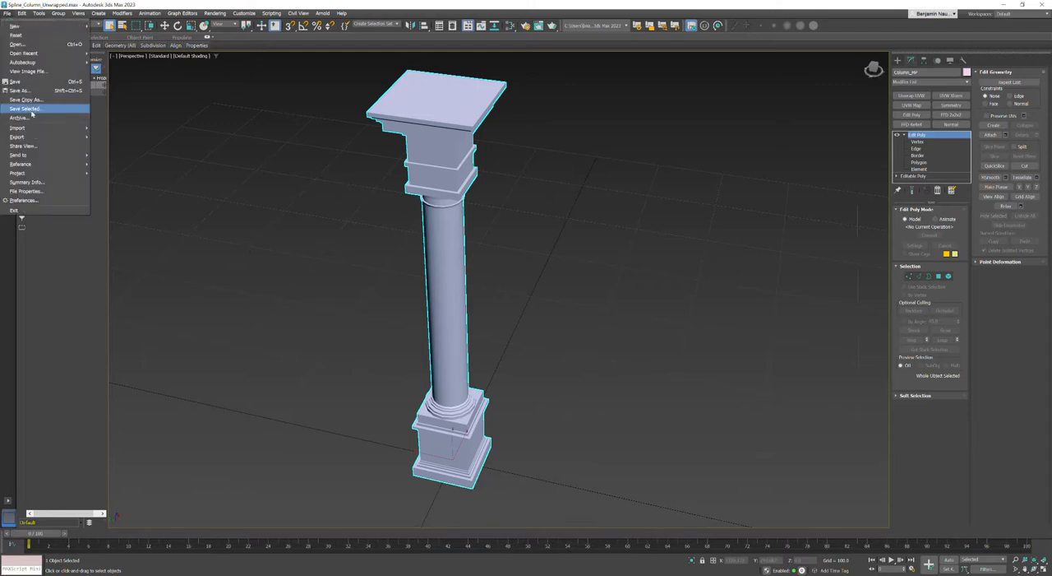
mouse_move(26, 136)
left_click(111, 147)
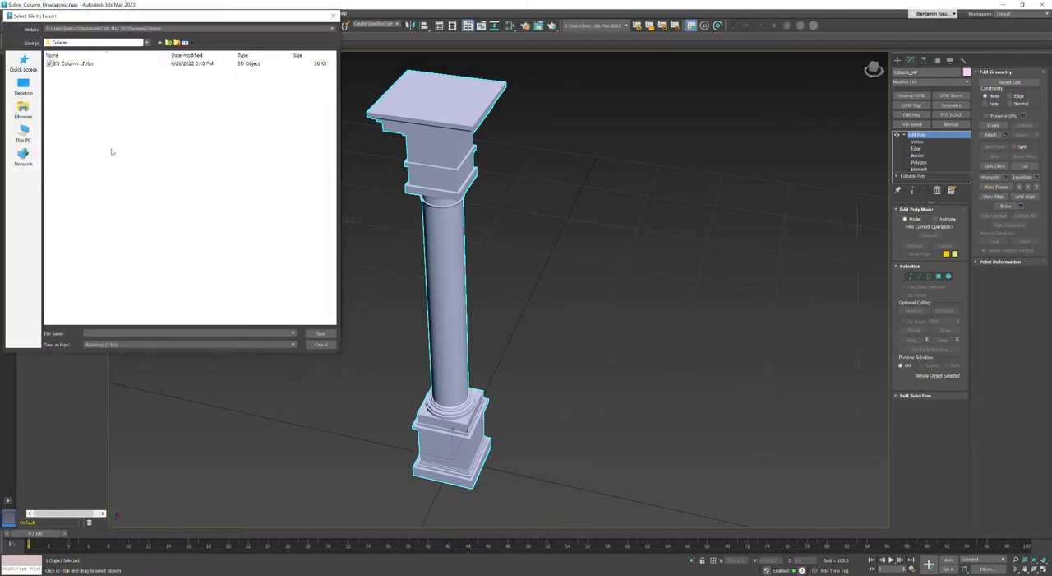
left_click(71, 63)
double_click(111, 332)
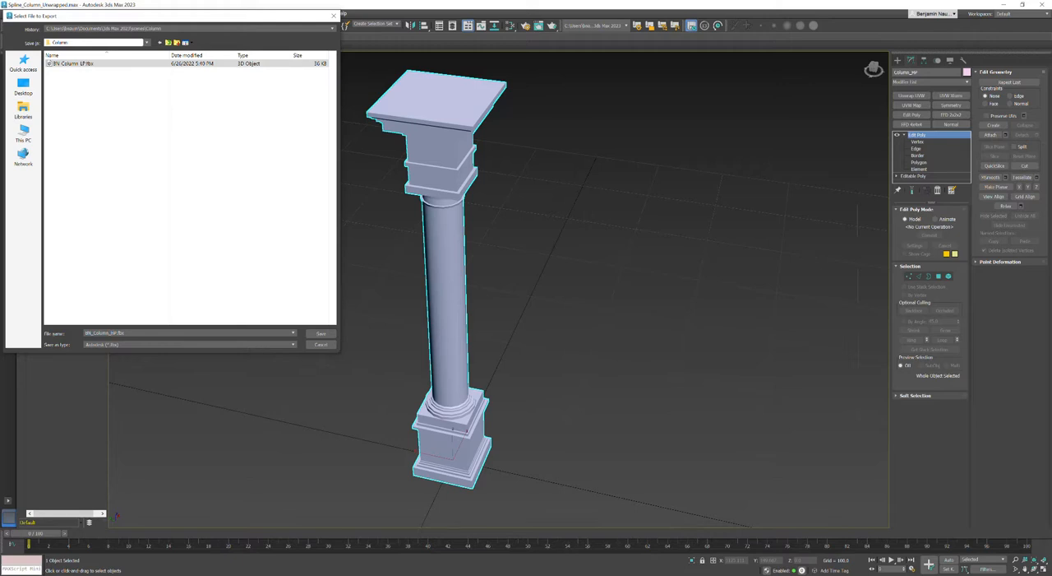
key("Return")
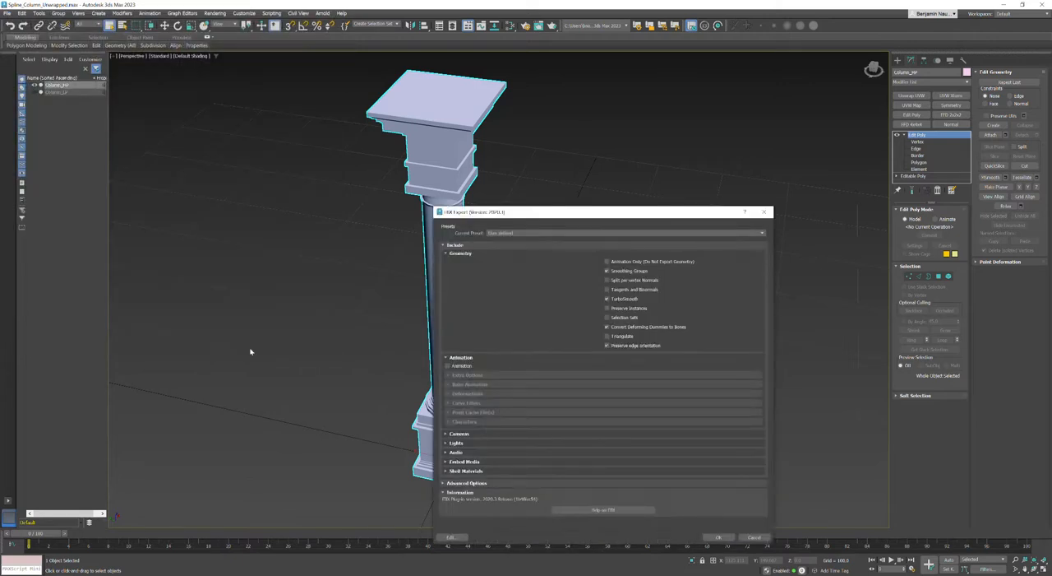
key("Return")
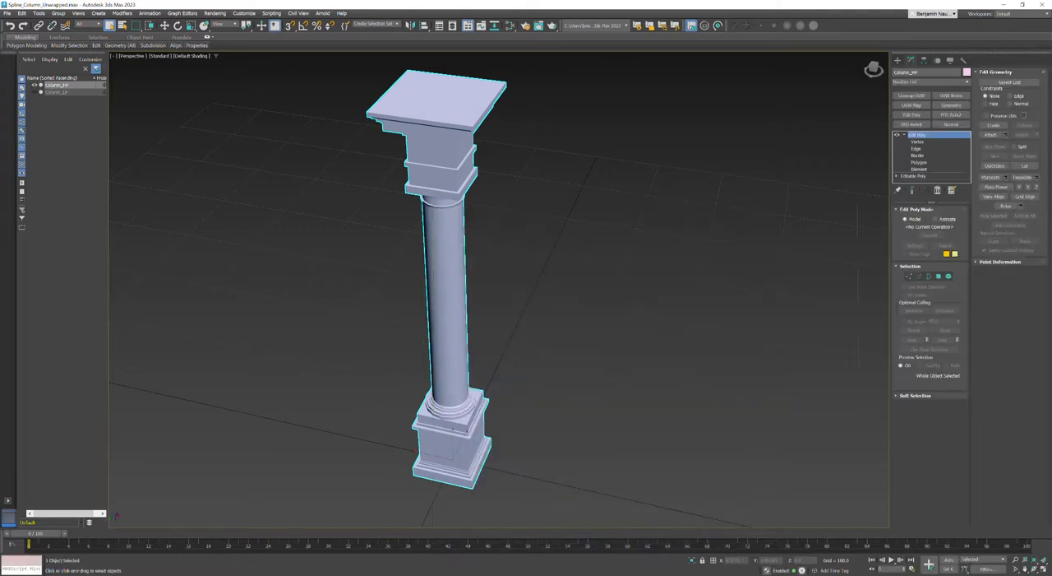
Switch to Substance 3D Painter and start a new project with the Unreal Engine 4 (starter_assets) template.
key("alt+Tab")
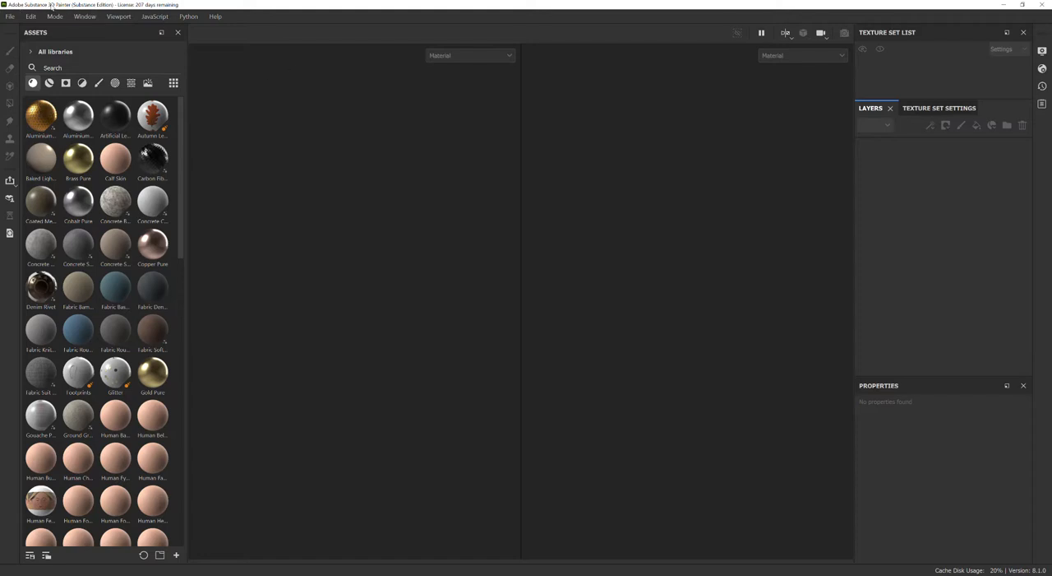
left_click(12, 16)
left_click(23, 36)
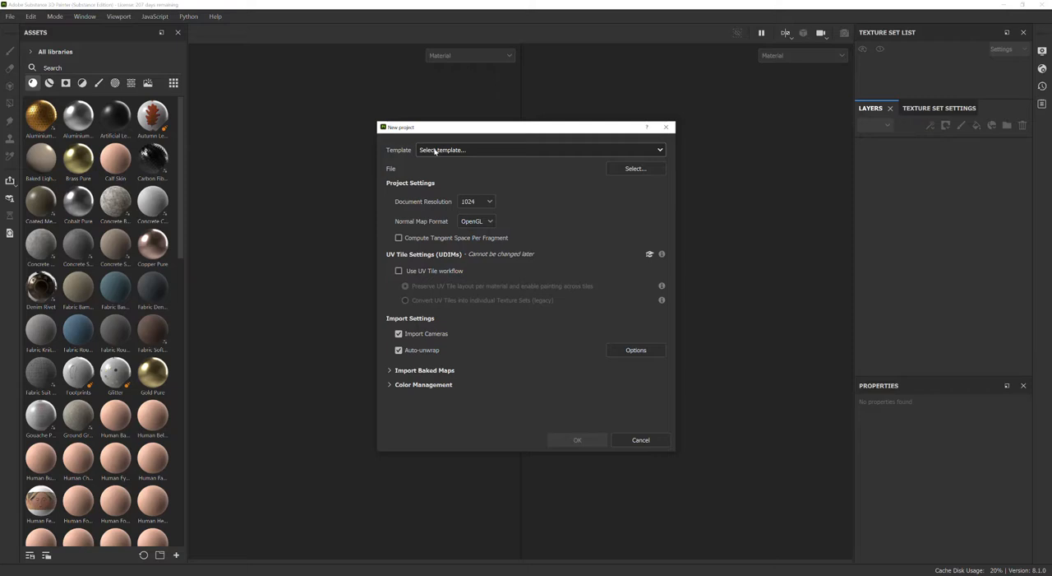
left_click(433, 151)
scroll(469, 235, "down", 3)
scroll(466, 234, "down", 1)
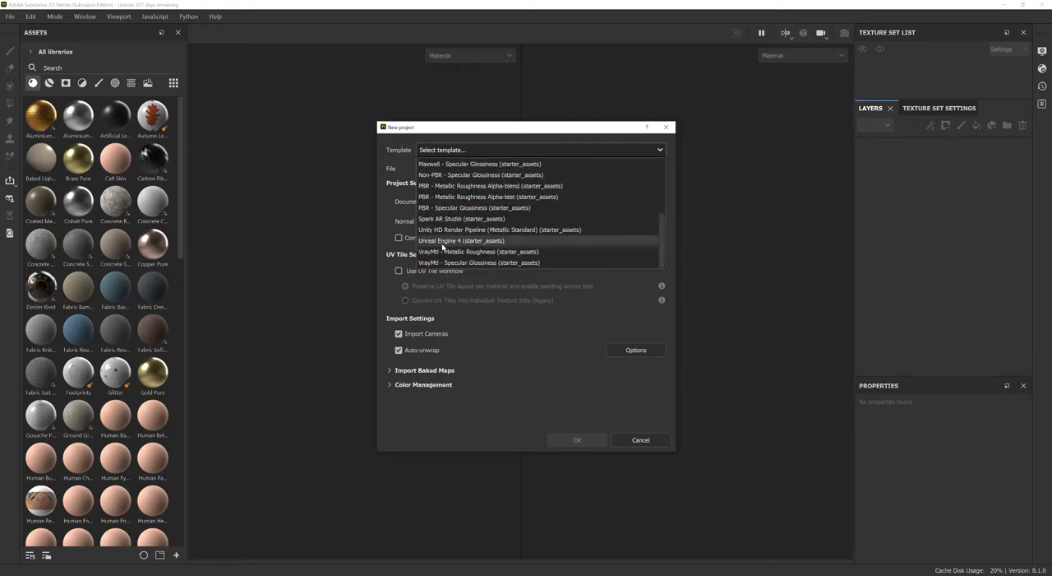
left_click(443, 241)
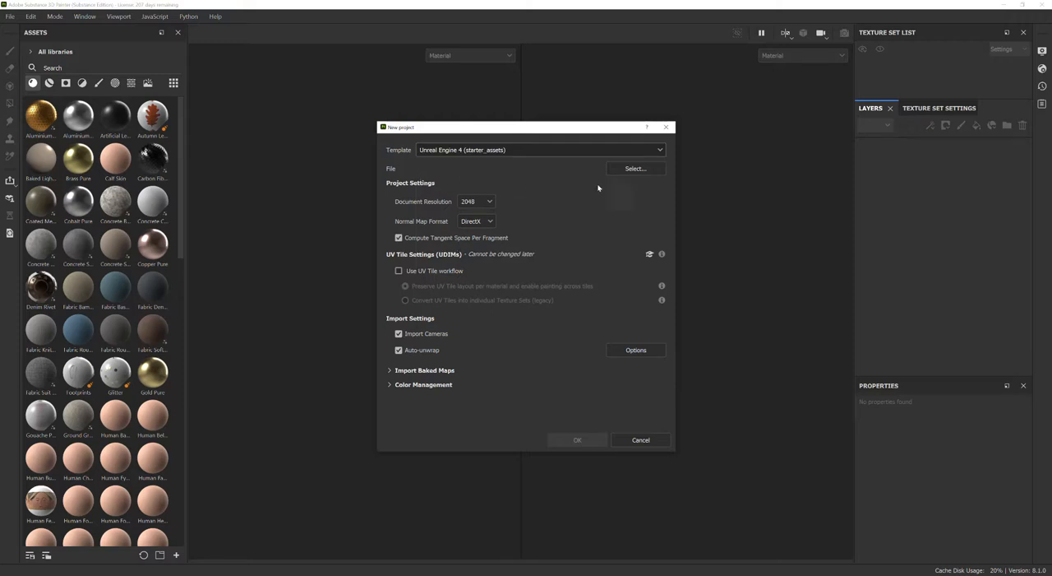
Choose BN_Column_LP.fbx as the project mesh and create the project.
left_click(635, 170)
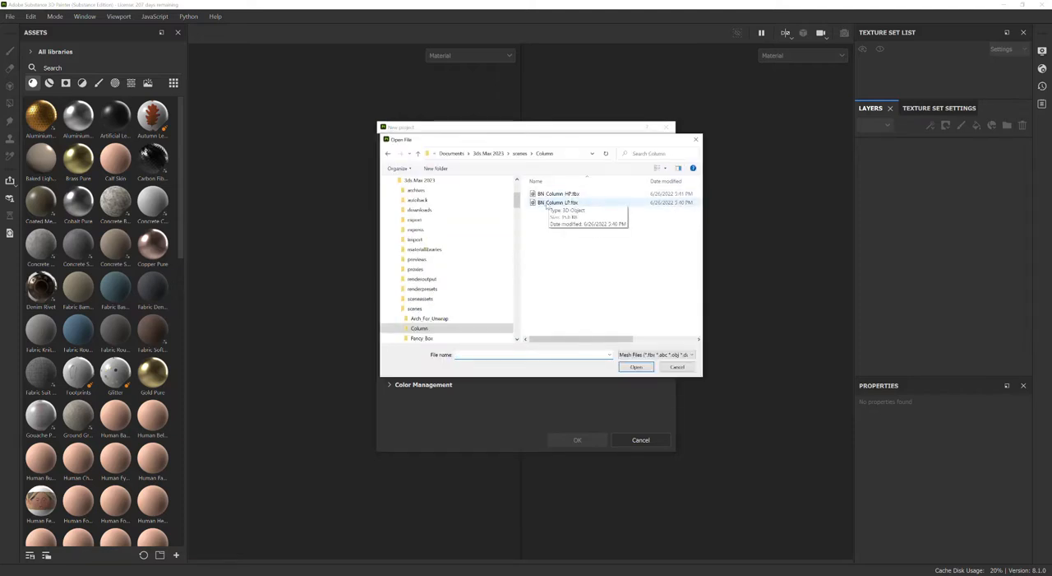
left_click(546, 203)
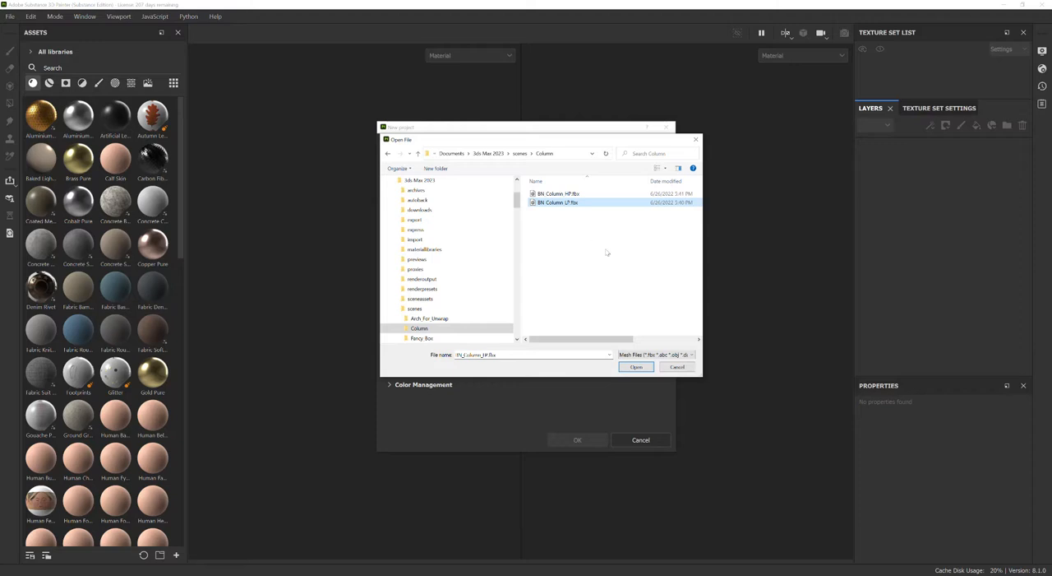
left_click(636, 368)
left_click(572, 439)
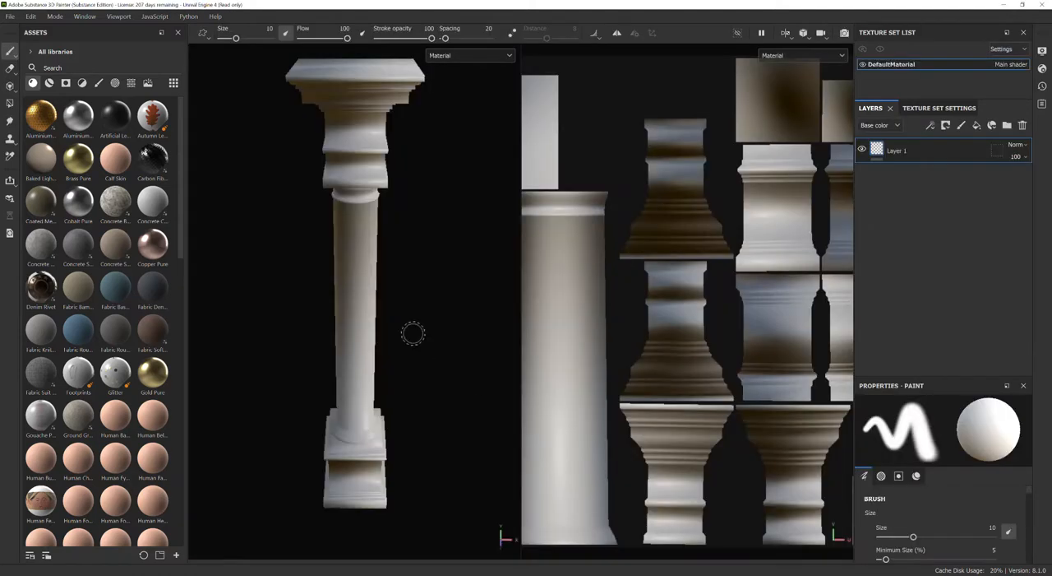
Examine the imported low-poly column in 3D and its UV layout in 2D, and reframe the UV layout.
scroll(413, 334, "up", 2)
scroll(412, 333, "down", 3)
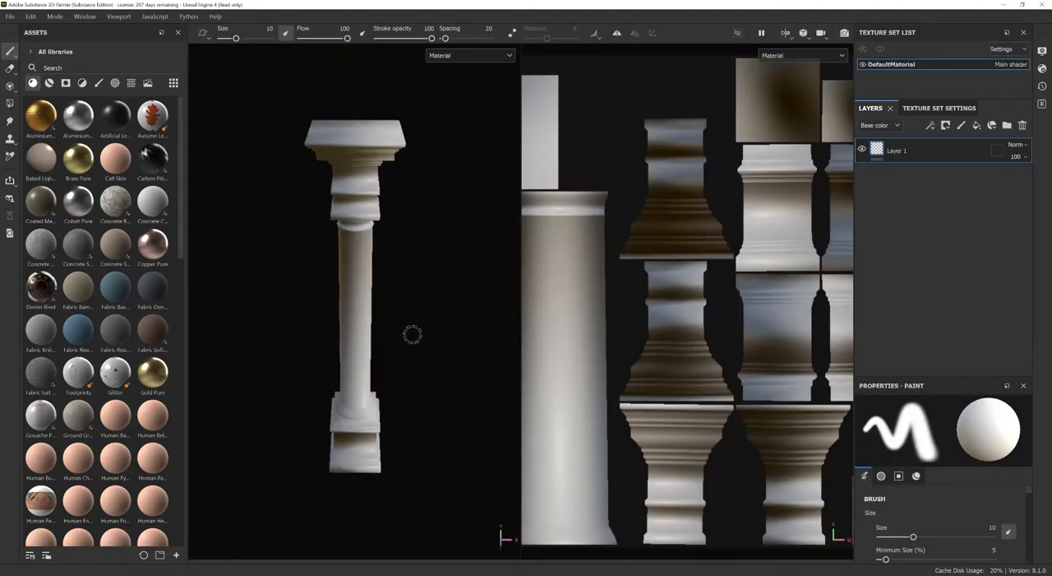
left_click_drag(406, 343, 442, 339, "alt")
scroll(688, 341, "down", 4)
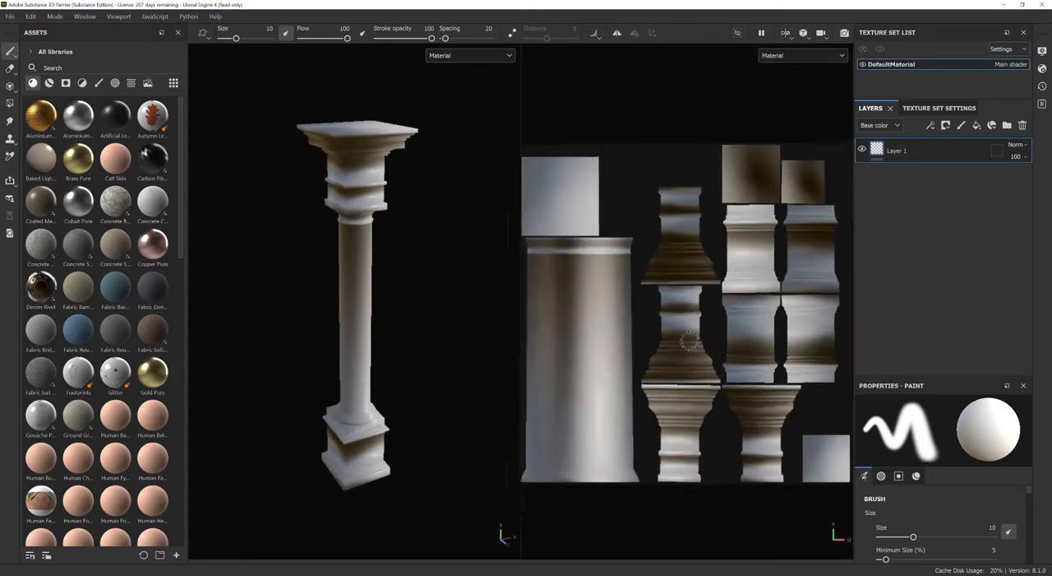
middle_click_drag(660, 537, 651, 459)
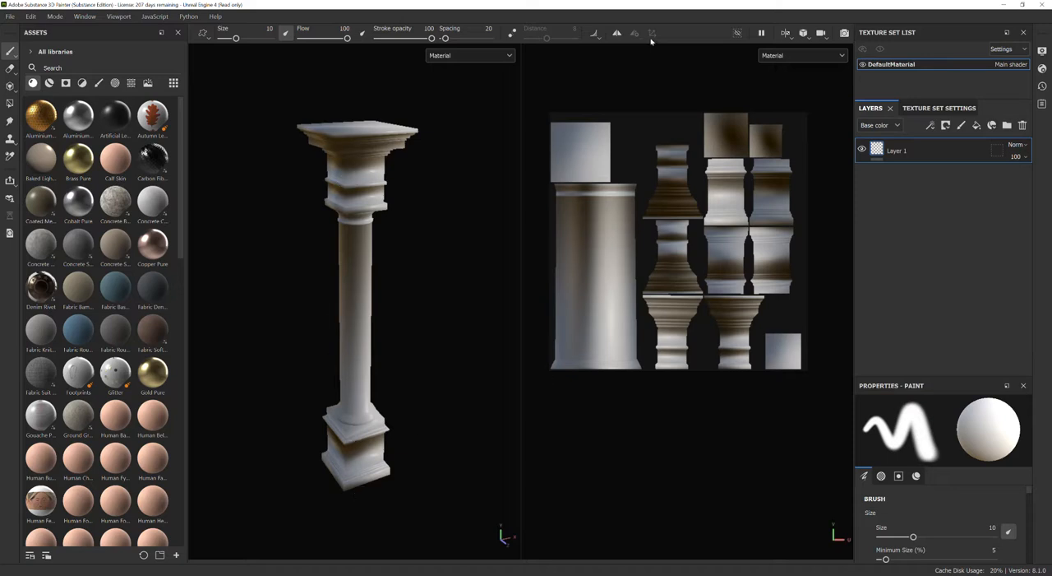
mouse_move(266, 282)
right_mouse_down("shift")
mouse_move(408, 265)
mouse_move(282, 246)
mouse_move(218, 263)
mouse_move(275, 277)
right_mouse_up("shift")
mouse_move(633, 403)
left_mouse_down("alt")
mouse_move(662, 414)
mouse_move(612, 422)
mouse_move(658, 435)
mouse_move(618, 416)
mouse_move(647, 409)
left_mouse_up("alt")
right_click(653, 401)
right_click_drag(612, 400, 603, 324, "alt")
left_click_drag(601, 401, 589, 369, "alt")
right_click_drag(590, 369, 605, 322, "alt")
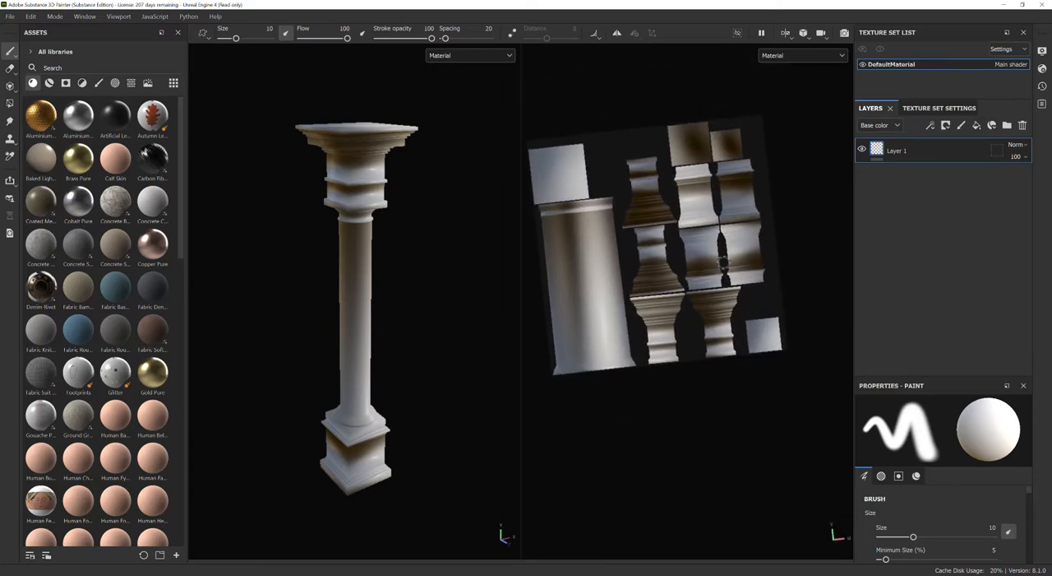
left_click_drag(674, 381, 674, 381, "alt")
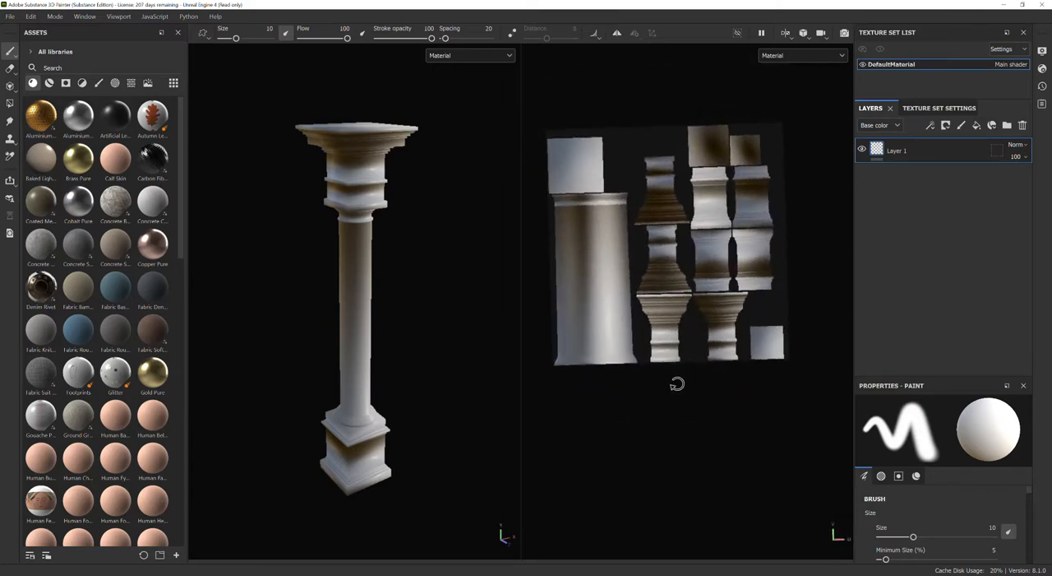
key("f")
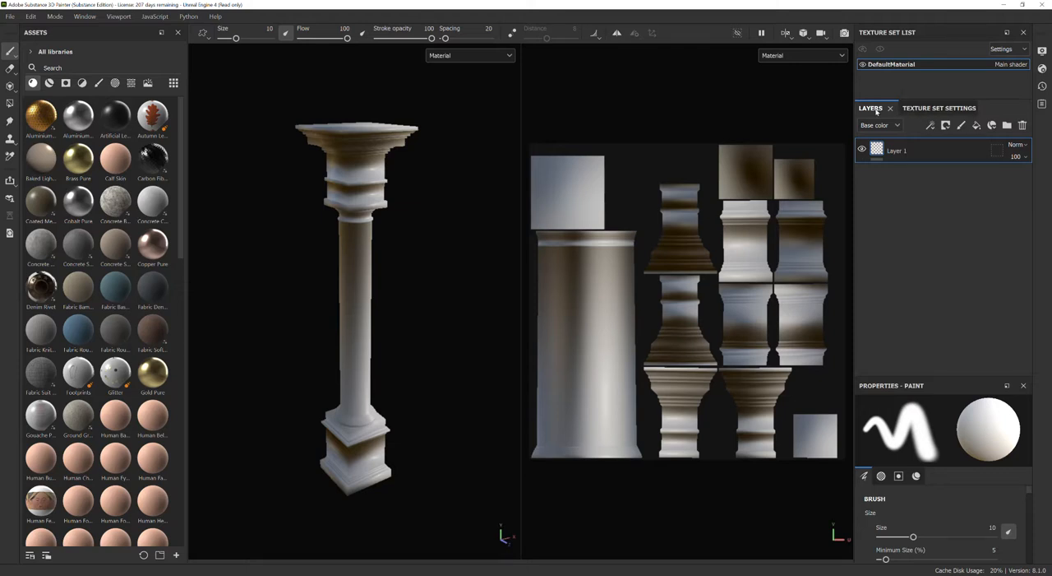
Open the mesh map baking settings for the DefaultMaterial texture set and set the output size to 2048.
left_click(939, 109)
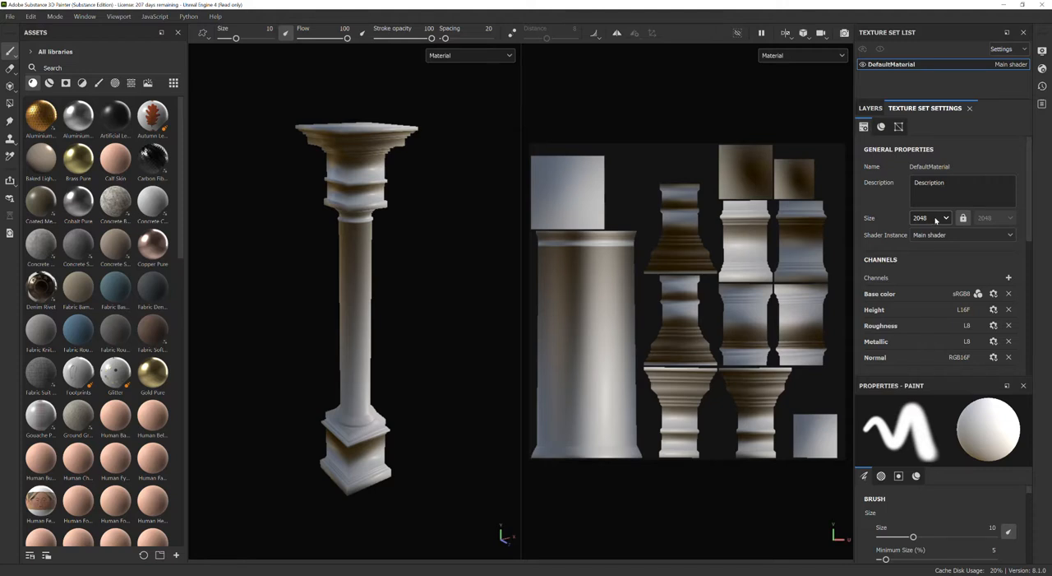
scroll(935, 219, "down", 6)
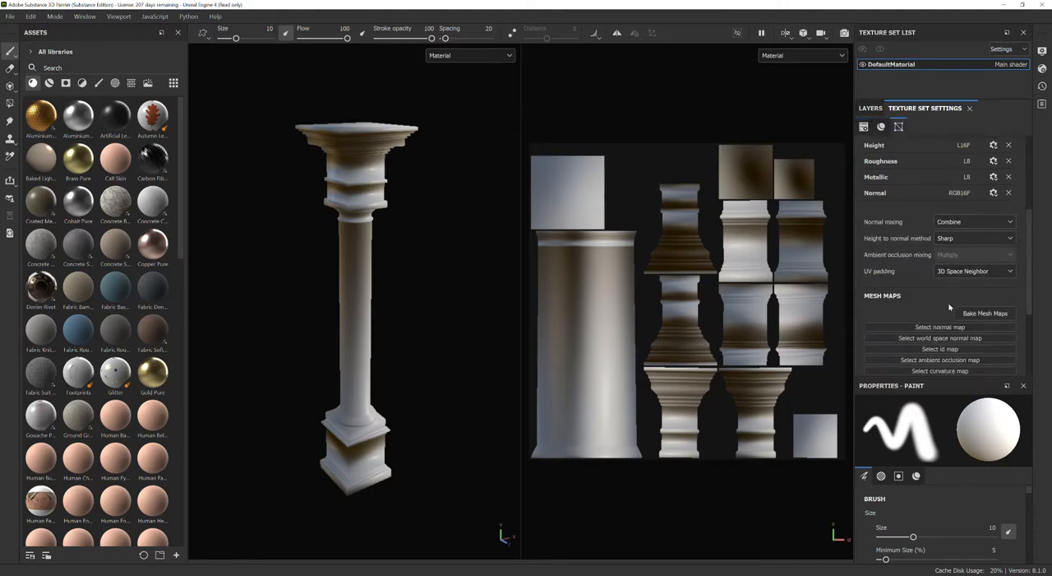
scroll(948, 306, "down", 2)
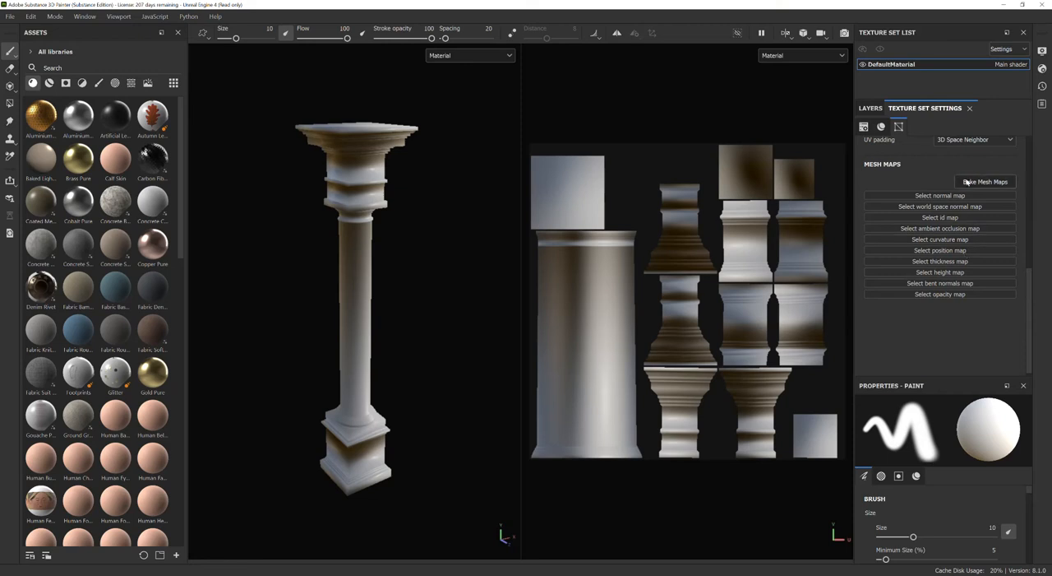
left_click(968, 183)
left_click(479, 140)
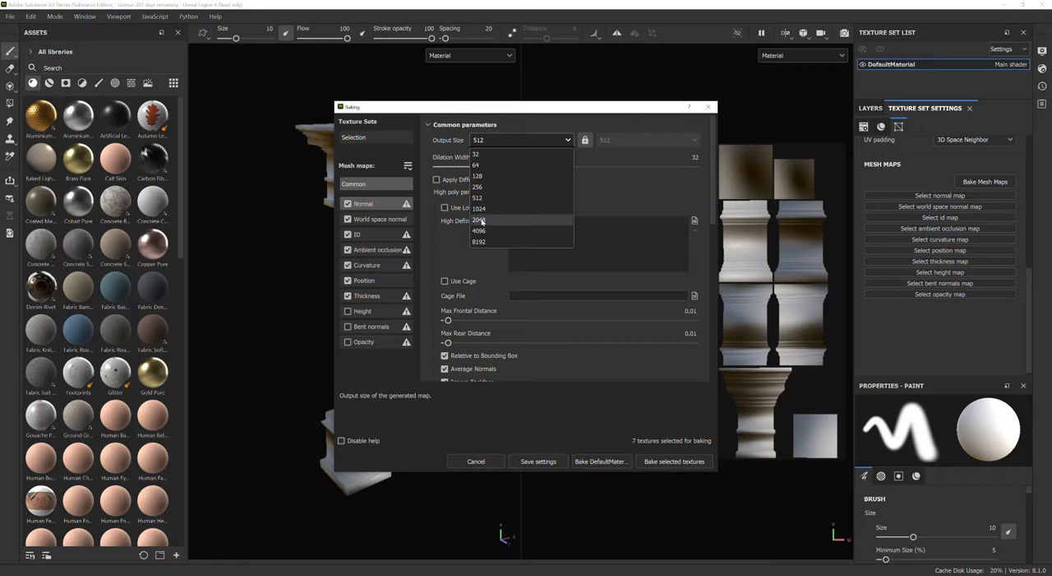
left_click(479, 219)
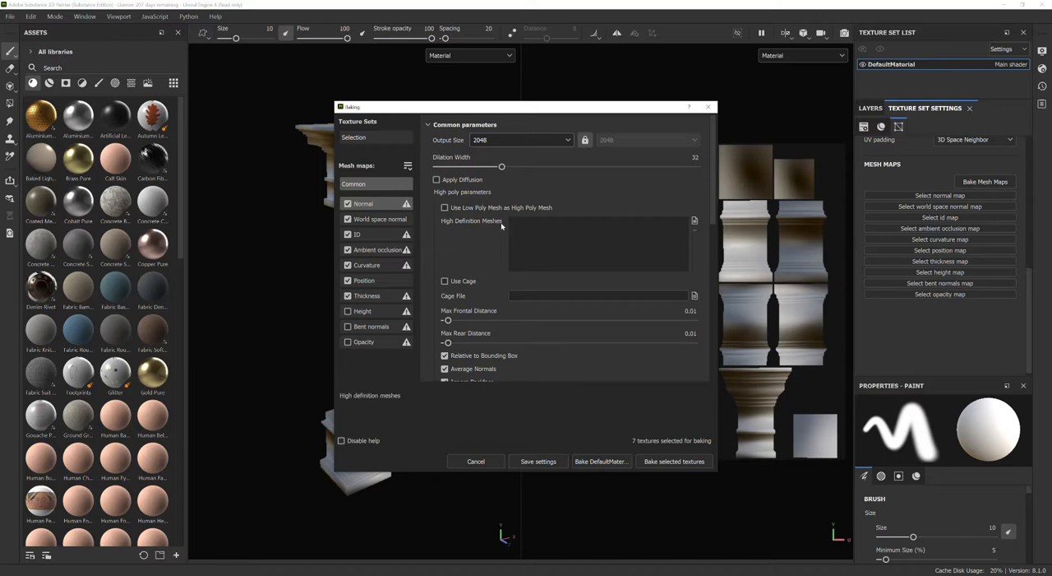
Load BN_Column_HP.fbx as the high definition mesh and bake the selected textures.
left_click(694, 222)
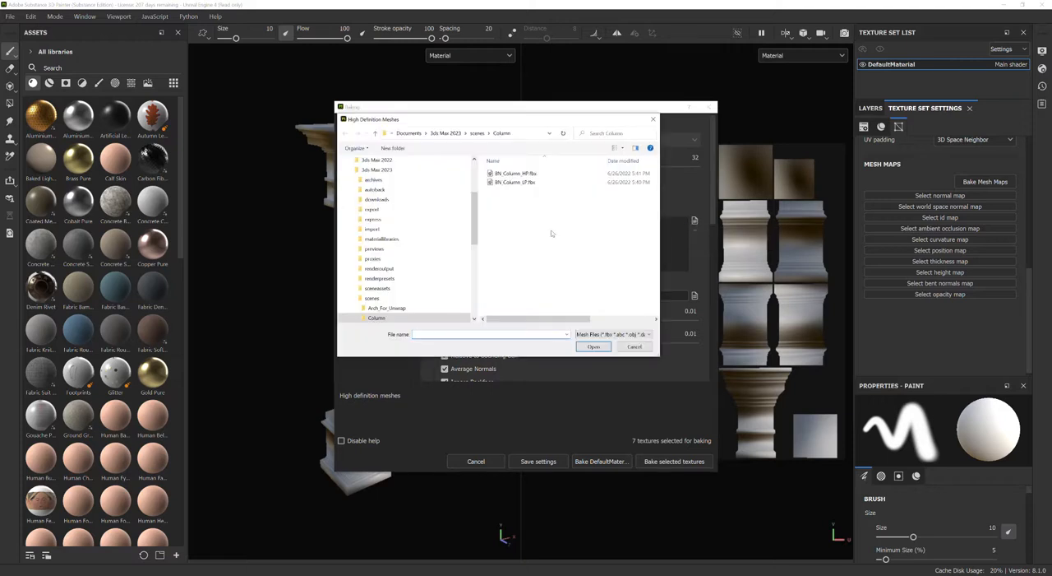
left_click(516, 174)
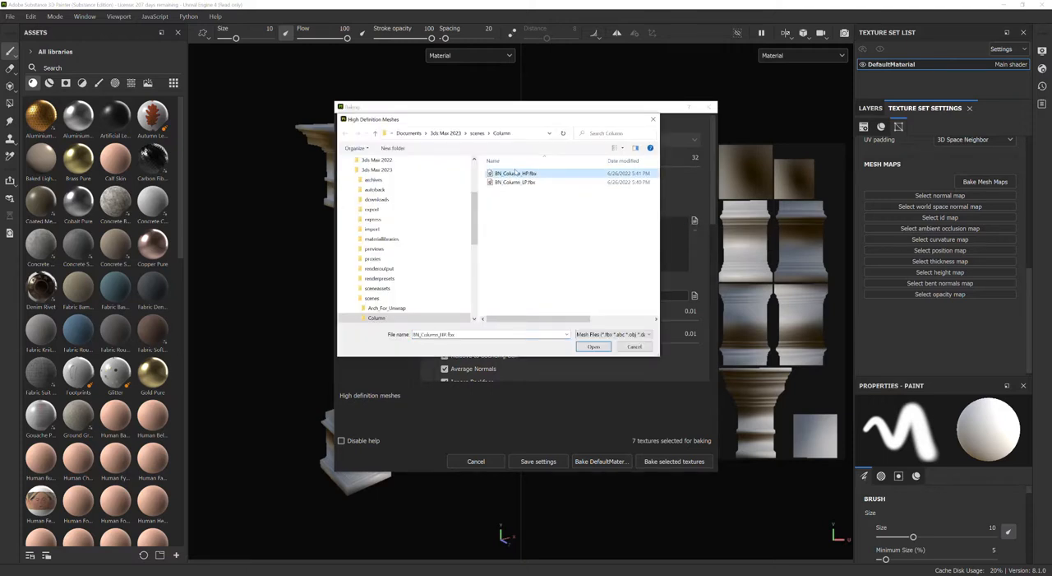
left_click(592, 347)
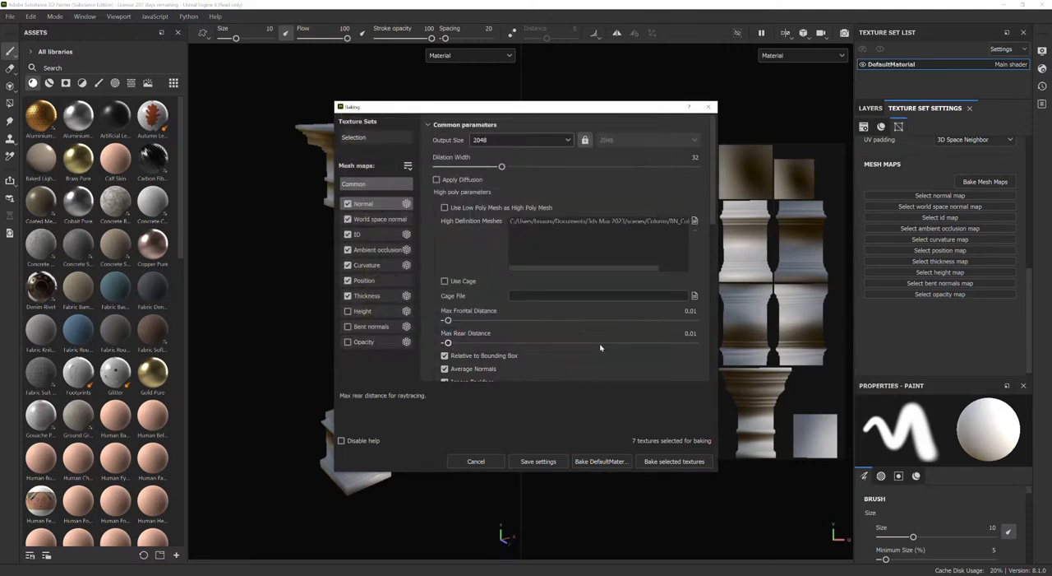
left_click(650, 462)
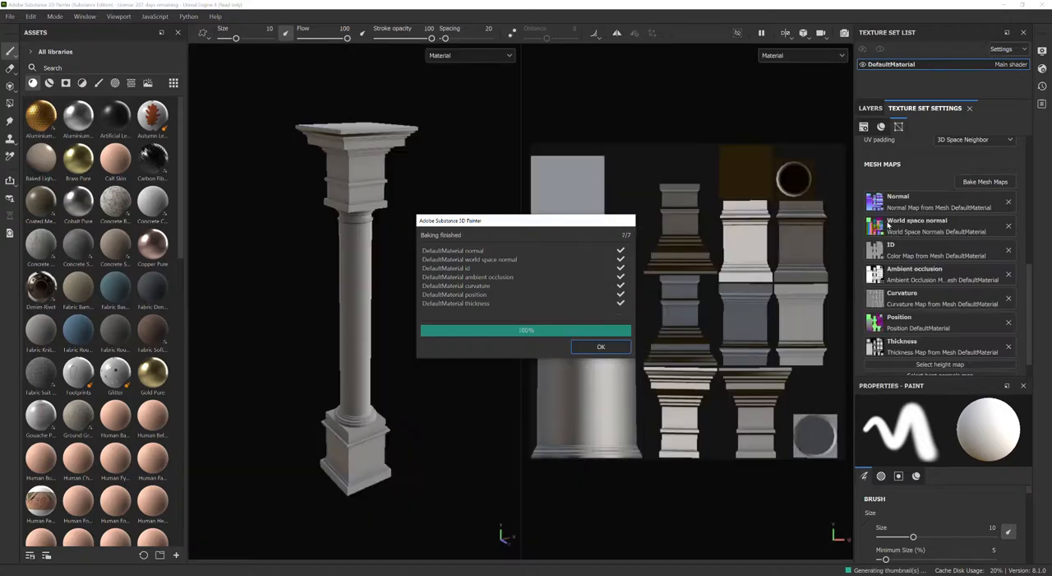
left_click(602, 347)
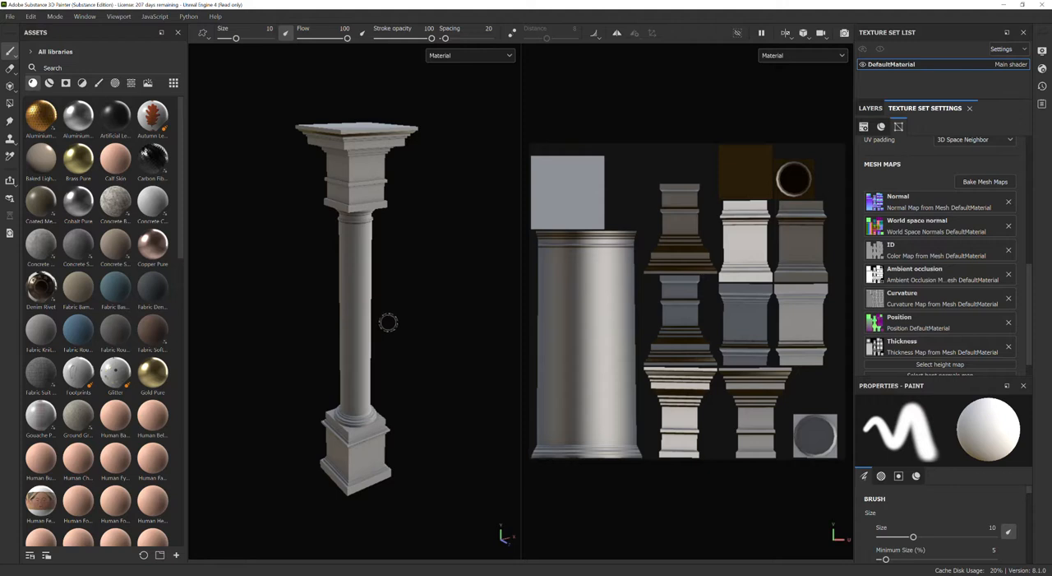
Inspect the baked column from another angle and under rotated lighting, and review its mesh maps in the texture set settings.
mouse_move(266, 386)
left_mouse_down("alt")
mouse_move(359, 346)
mouse_move(520, 315)
mouse_move(337, 362)
mouse_move(428, 353)
left_mouse_up("alt")
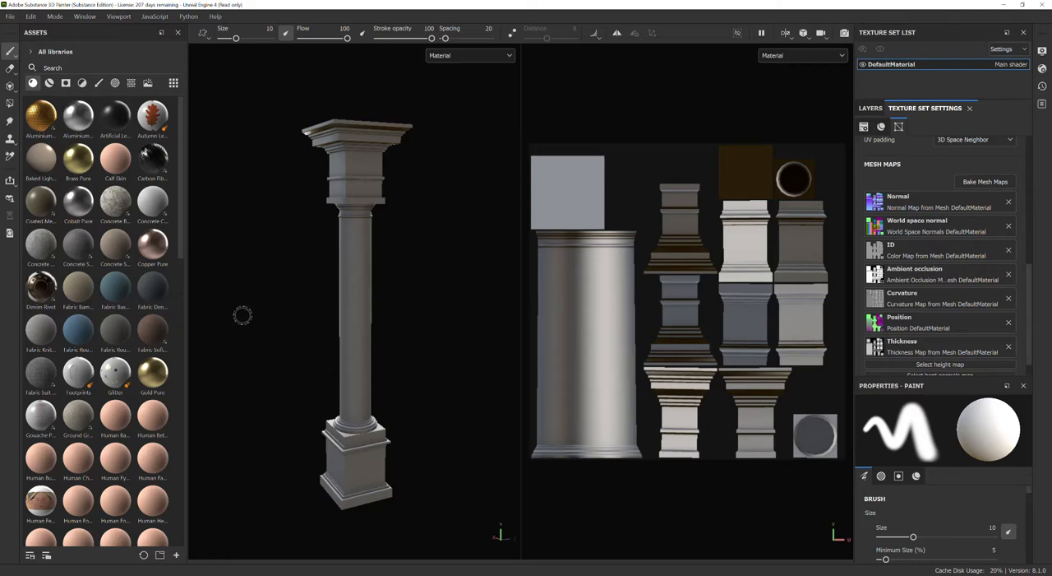
mouse_move(249, 315)
right_mouse_down("shift")
mouse_move(419, 324)
mouse_move(299, 323)
right_mouse_up("shift")
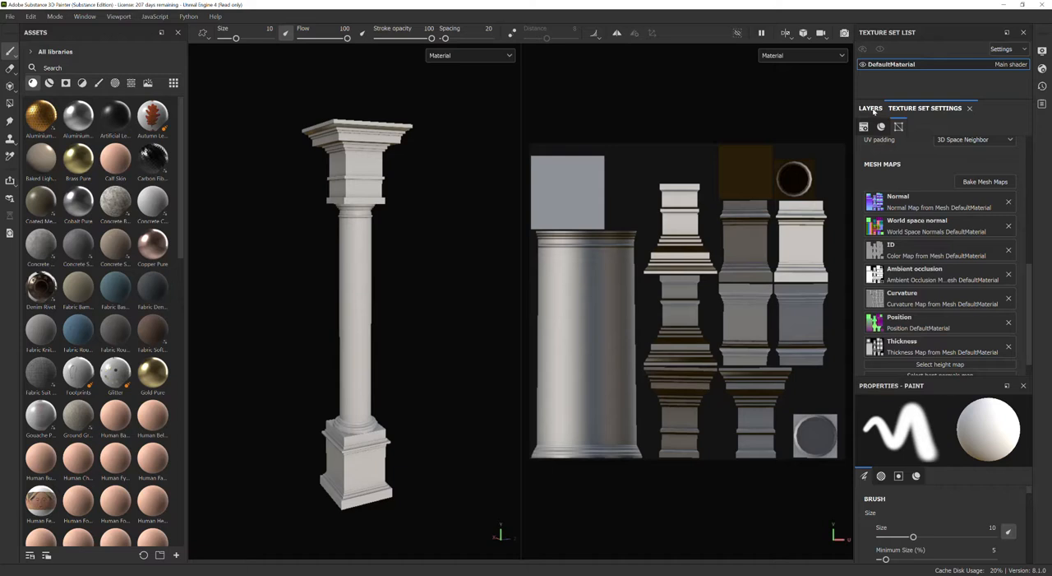
scroll(892, 247, "down", 1)
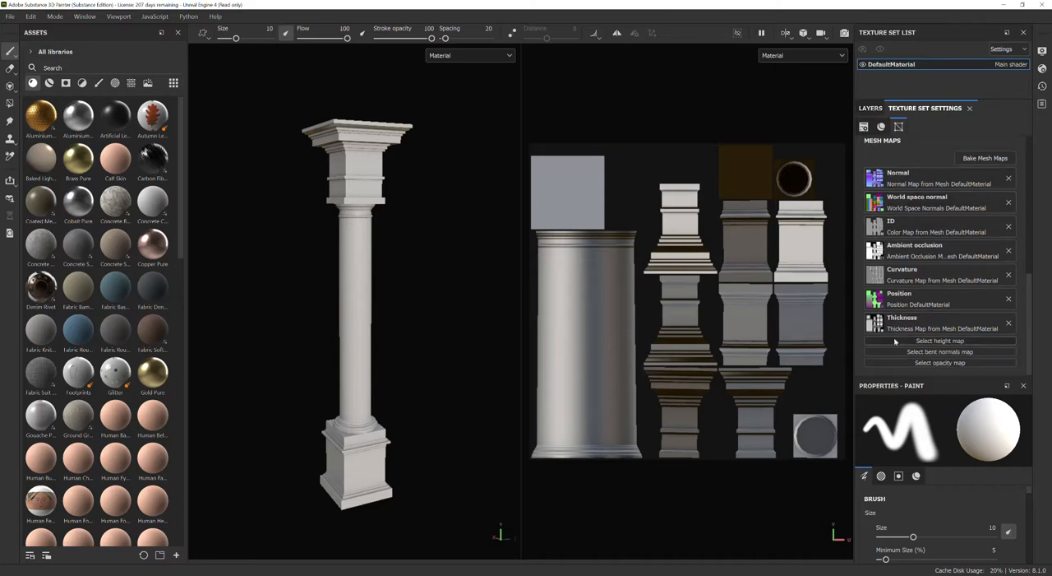
scroll(888, 280, "up", 6)
scroll(883, 286, "down", 6)
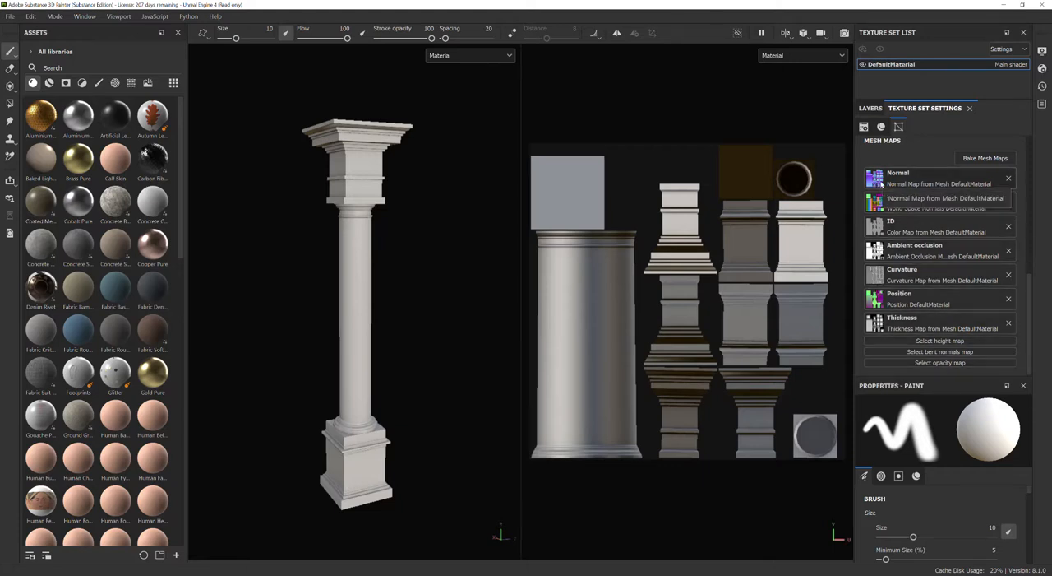
scroll(892, 271, "up", 6)
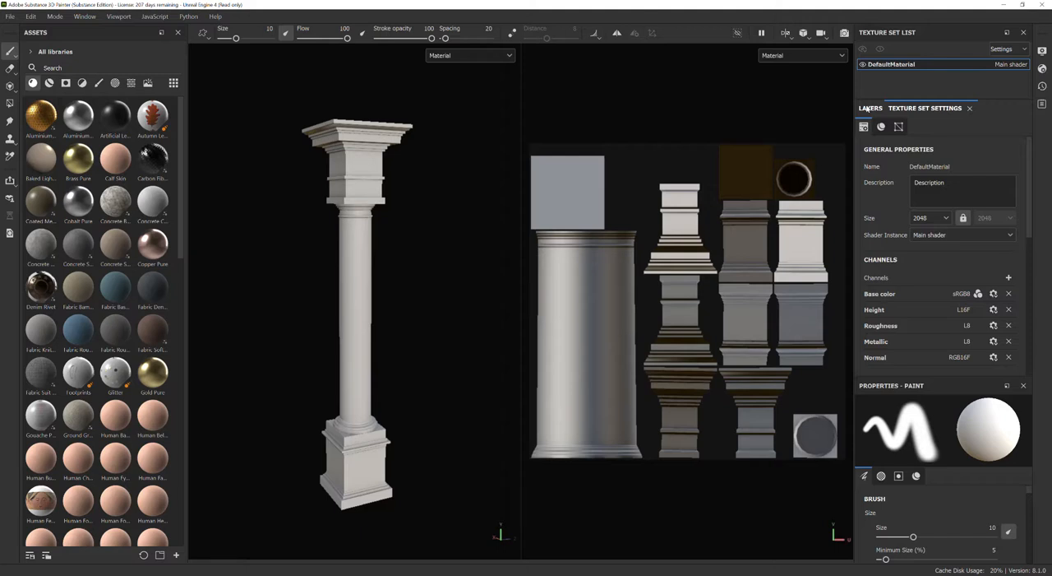
Try the Aluminium Insulator material as a fill layer above Layer 1 with its tiling set to 2.08.
left_click(867, 108)
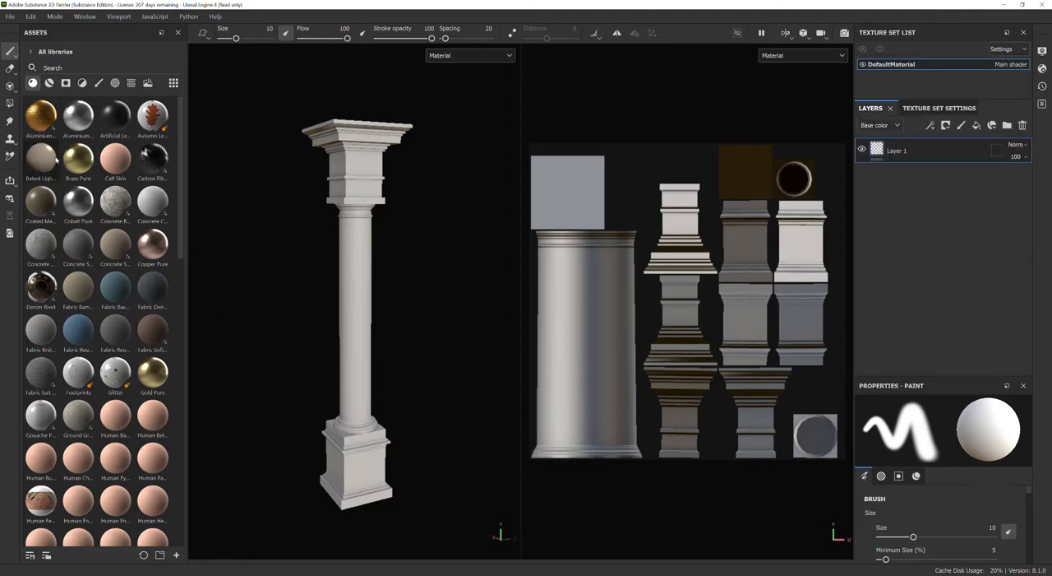
left_click_drag(41, 115, 923, 145)
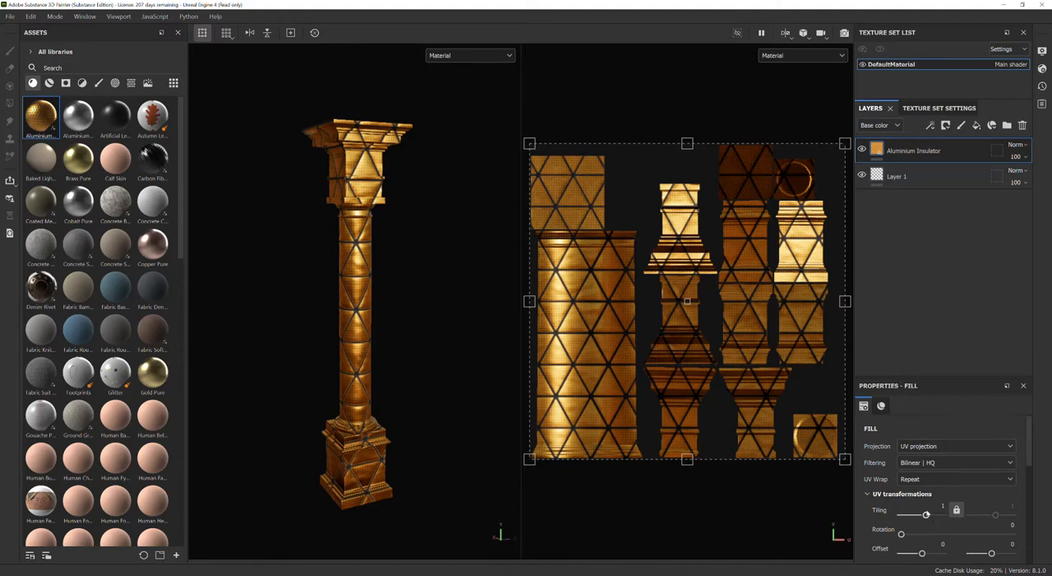
left_click_drag(928, 516, 927, 518)
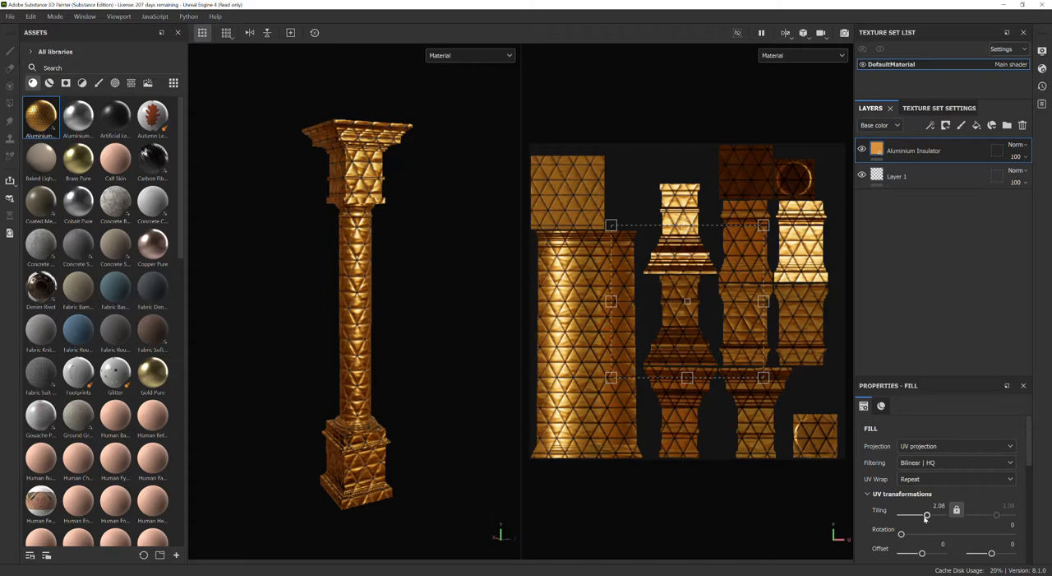
scroll(318, 380, "down", 2)
scroll(324, 382, "up", 6)
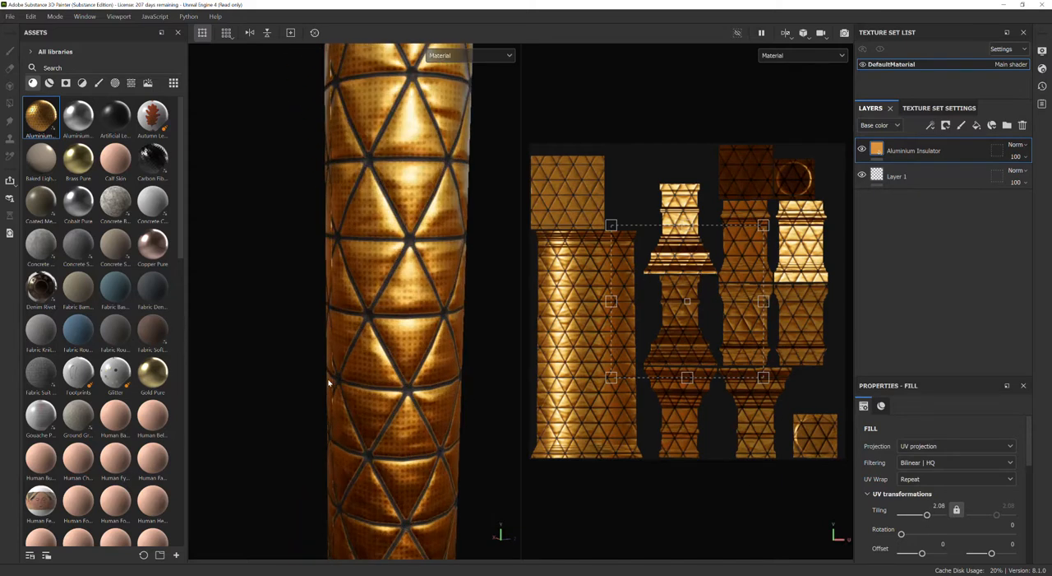
scroll(328, 382, "up", 2)
scroll(327, 382, "down", 4)
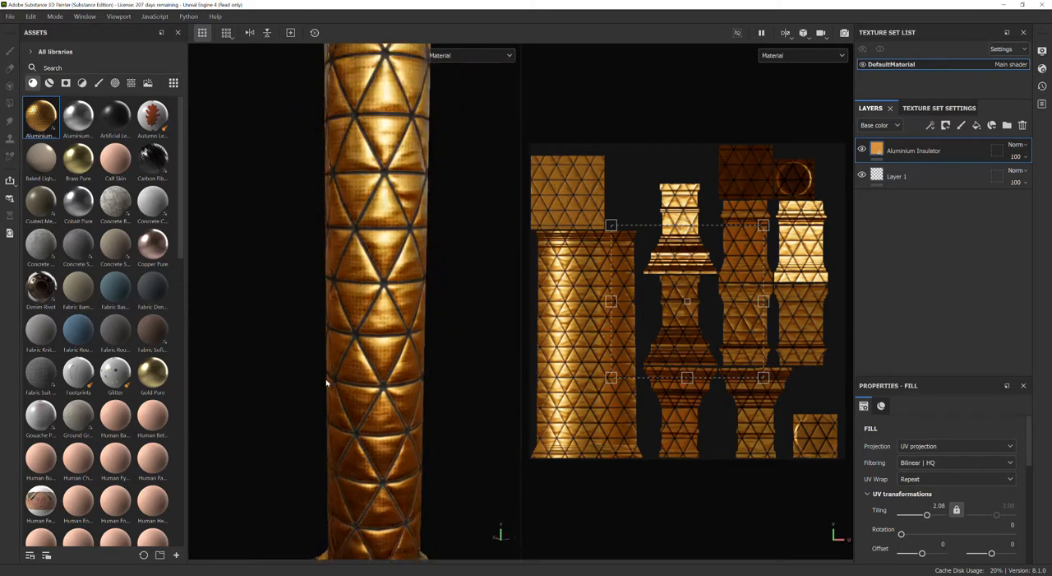
scroll(327, 382, "down", 5)
left_click_drag(329, 397, 301, 392, "alt")
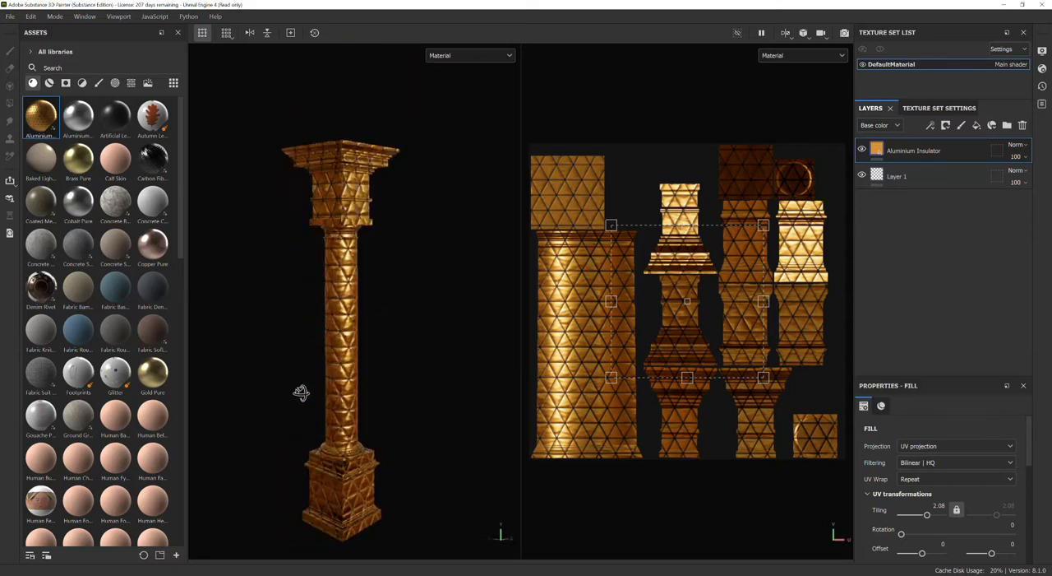
Replace the Aluminium Insulator layer with a Fabric Rough material layer and check it on the column.
left_click(1023, 125)
left_click_drag(71, 328, 958, 194)
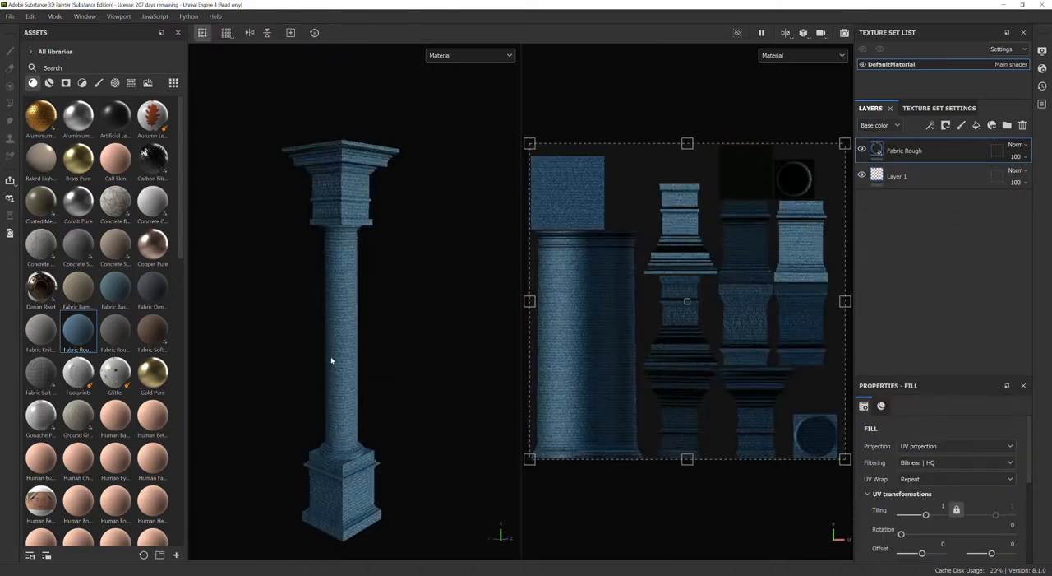
scroll(337, 359, "up", 4)
scroll(344, 357, "down", 4)
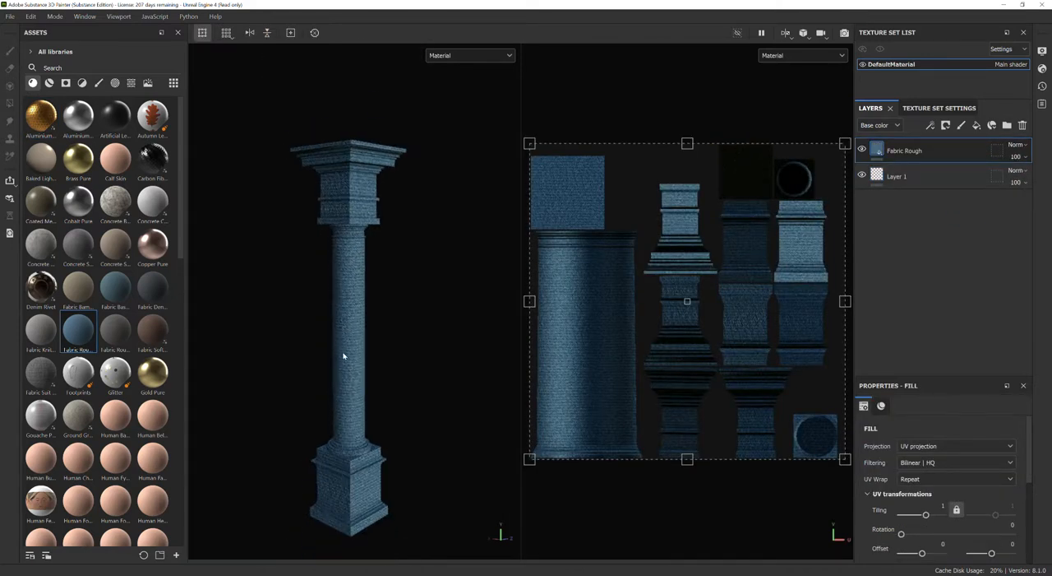
Replace the Fabric Rough layer with Concrete Dusty at tiling 2, and shift its UV projection by about -0.071 and 0.005.
left_click(1024, 127)
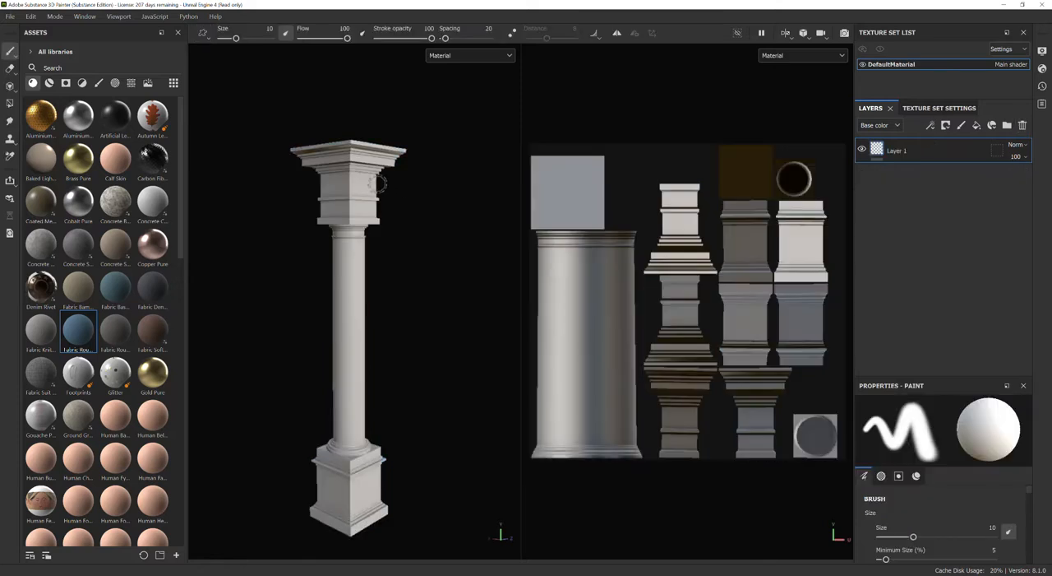
left_click_drag(40, 244, 948, 147)
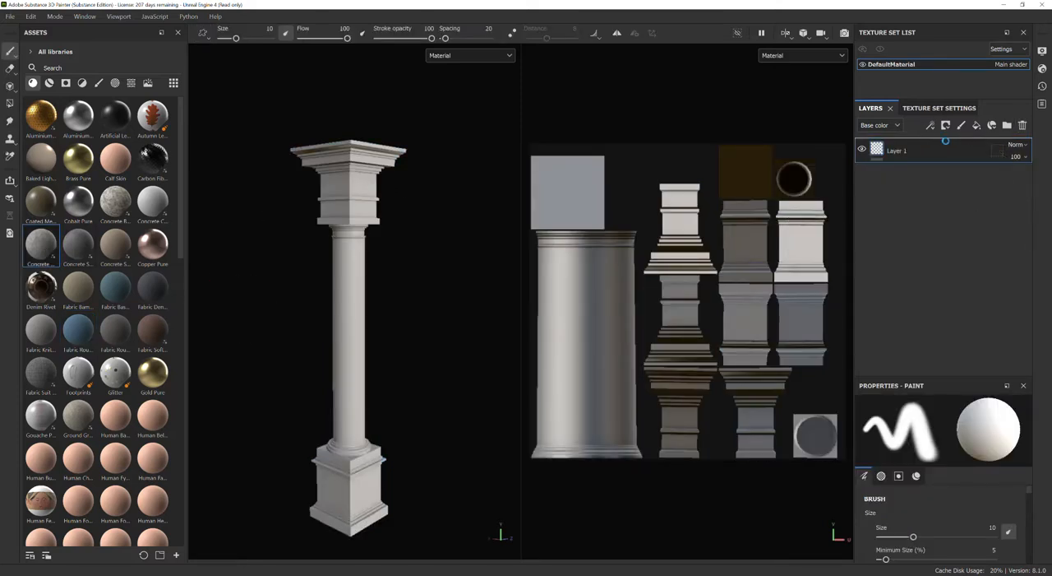
scroll(336, 403, "up", 2)
scroll(336, 402, "down", 1)
left_click_drag(272, 446, 308, 418, "alt")
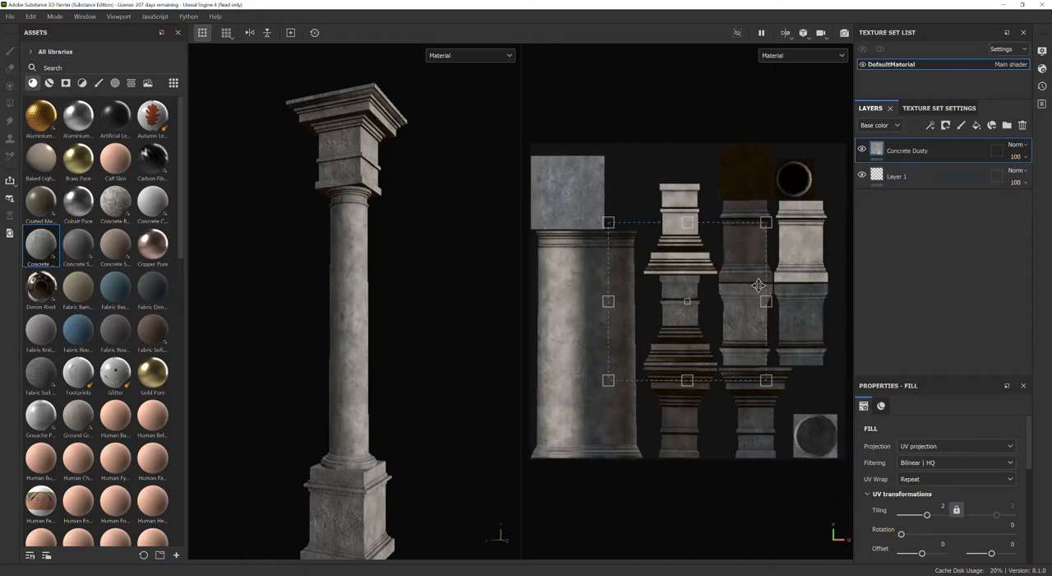
left_click_drag(680, 296, 648, 301)
left_click(922, 480)
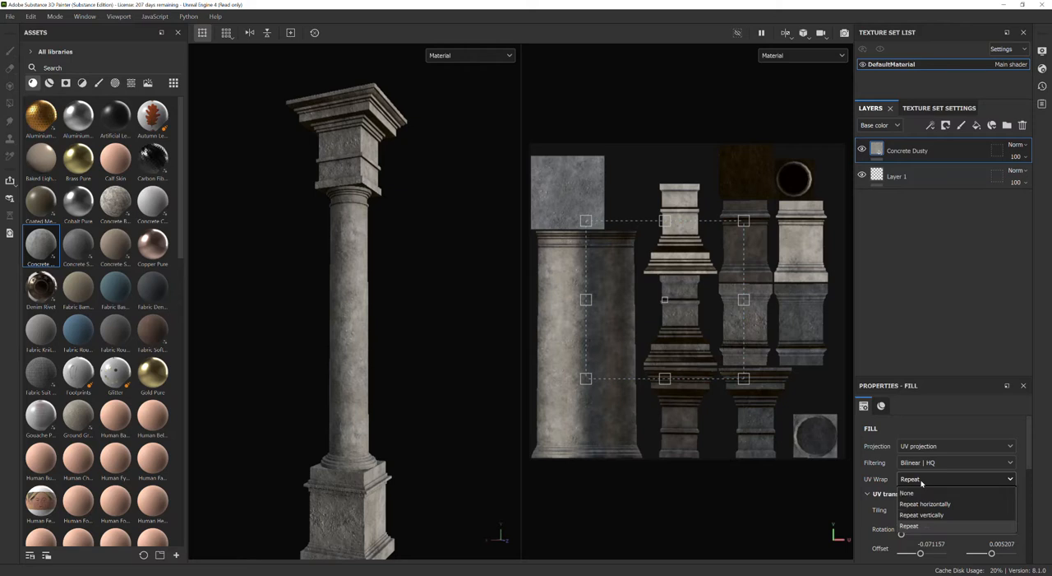
left_click(930, 462)
left_click(929, 462)
left_click(937, 446)
left_click(938, 446)
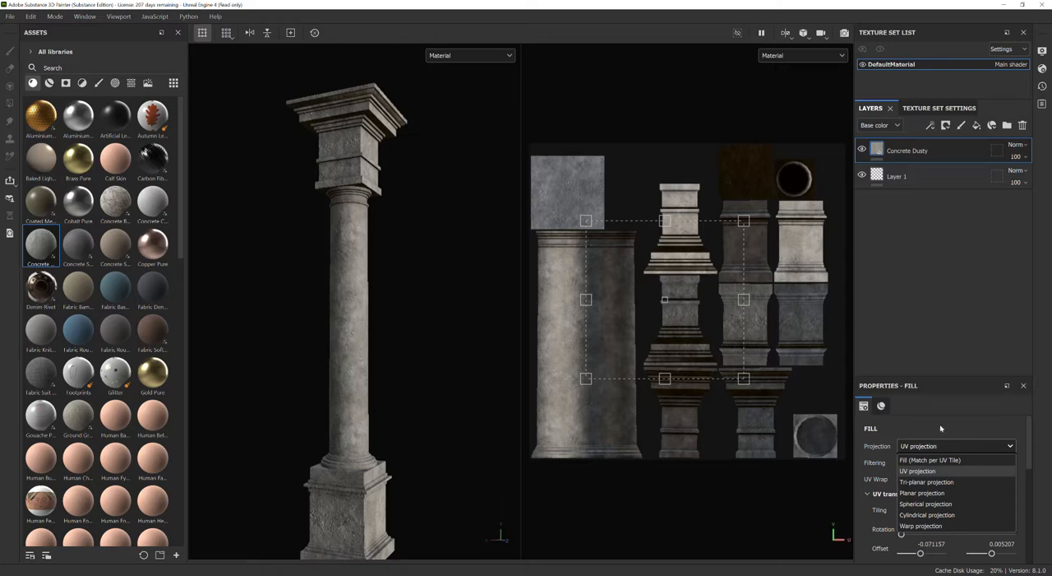
left_click(941, 428)
Try Tri-planar projection on the Concrete Dusty fill, inspect the shaft and base, and undo the projection change.
scroll(362, 390, "up", 6)
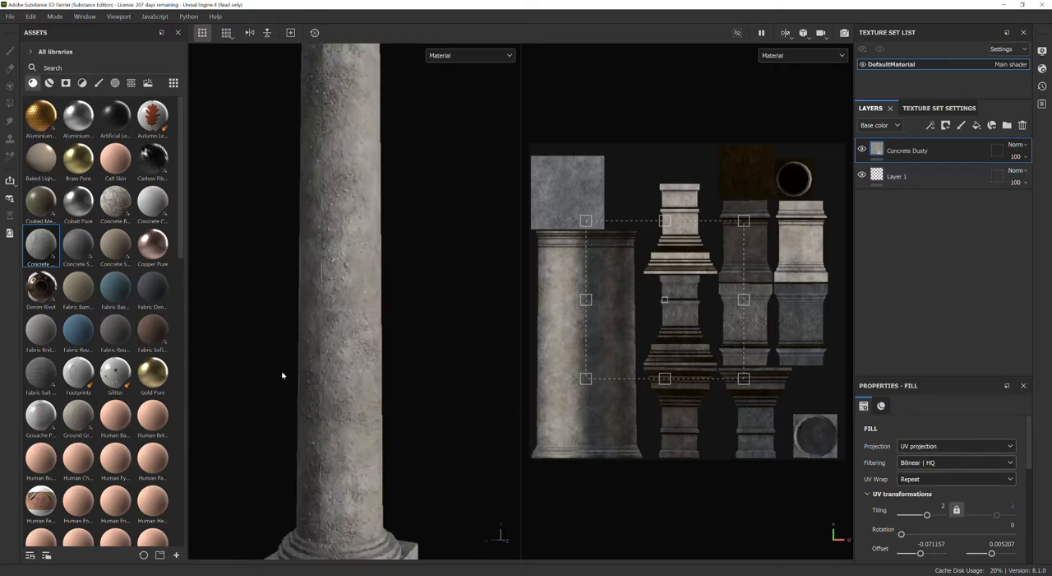
left_click_drag(282, 375, 353, 331, "alt")
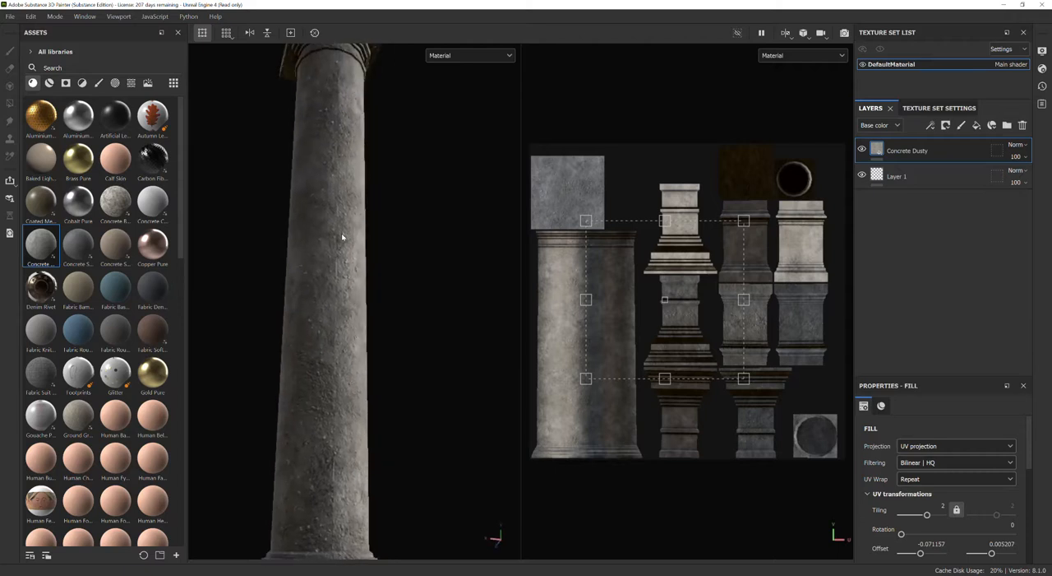
left_click(933, 450)
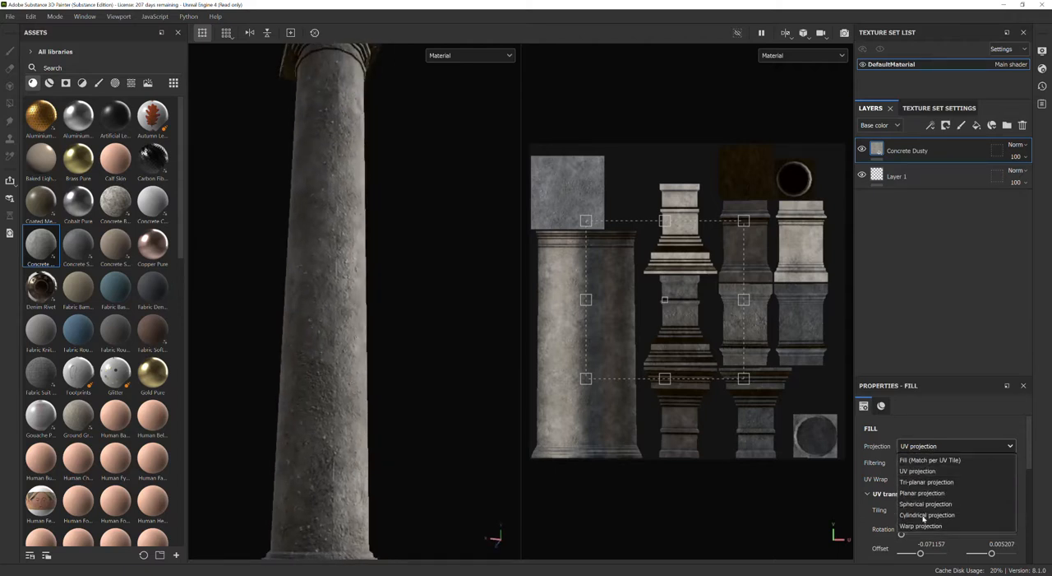
left_click(922, 482)
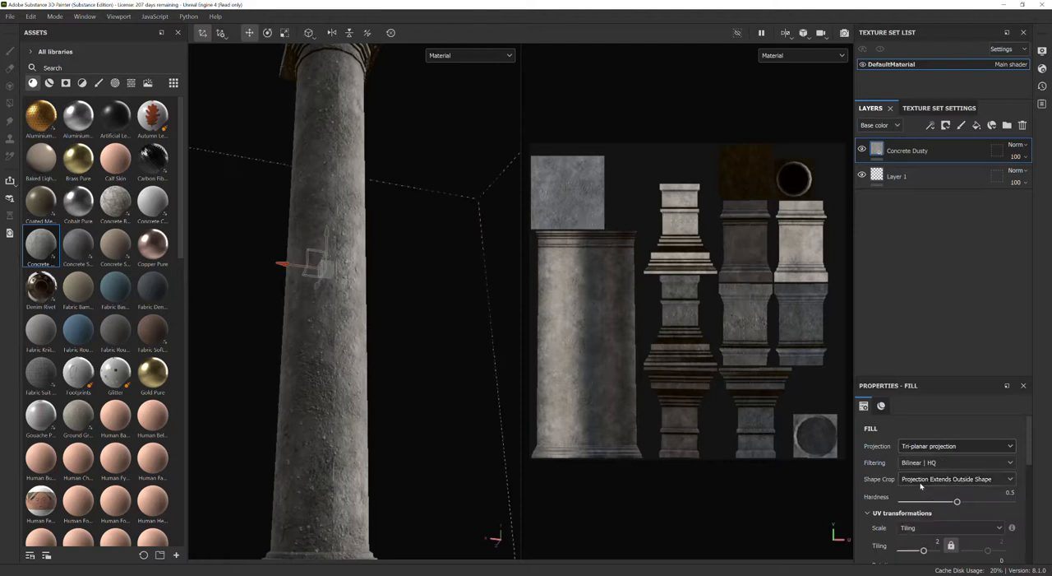
key("f")
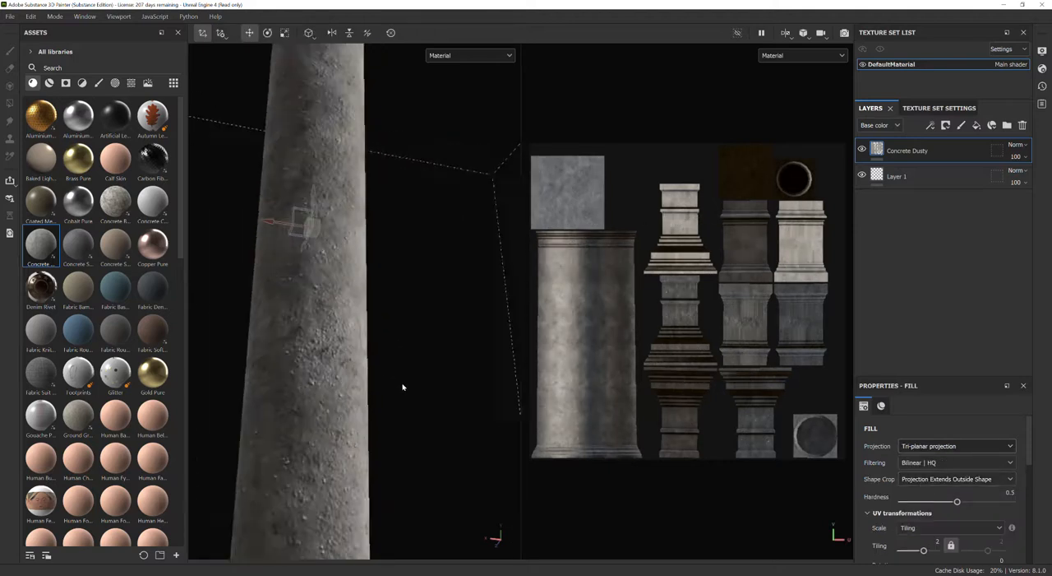
left_click_drag(394, 383, 346, 382, "alt")
scroll(353, 477, "up", 3)
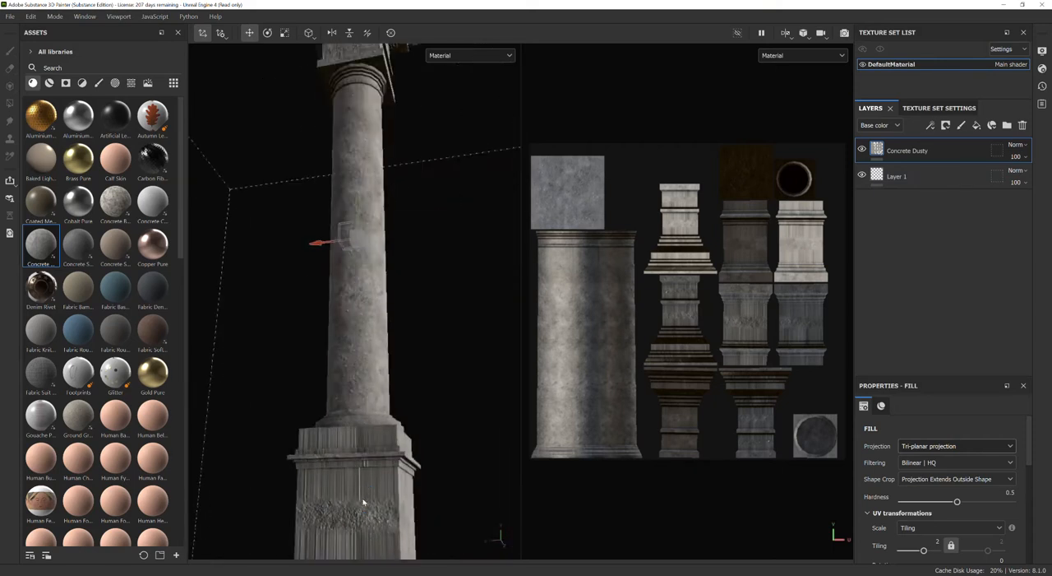
key("ctrl+z")
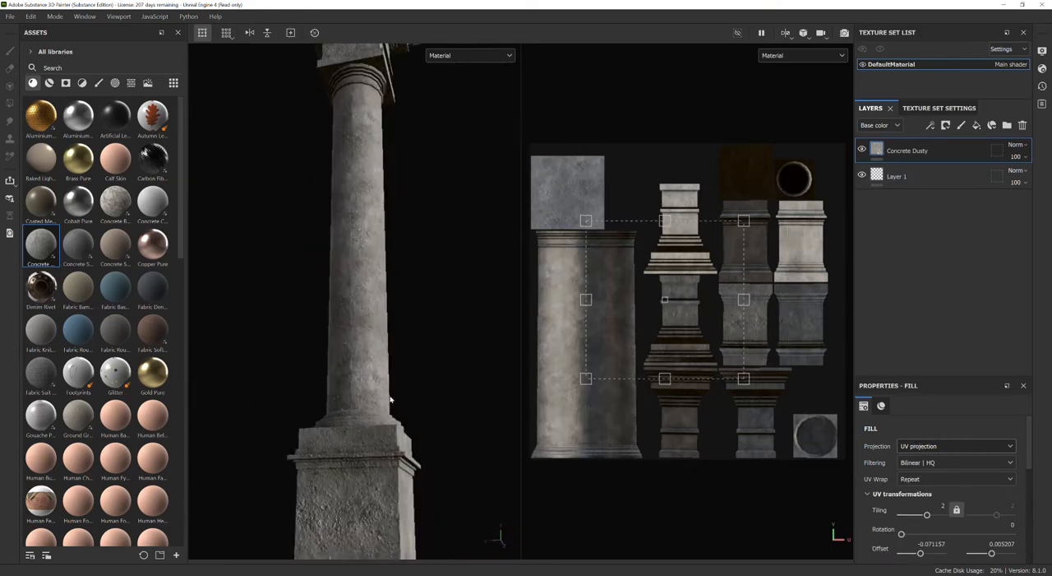
scroll(391, 399, "down", 3)
left_click_drag(390, 400, 348, 369, "alt")
scroll(348, 370, "up", 5)
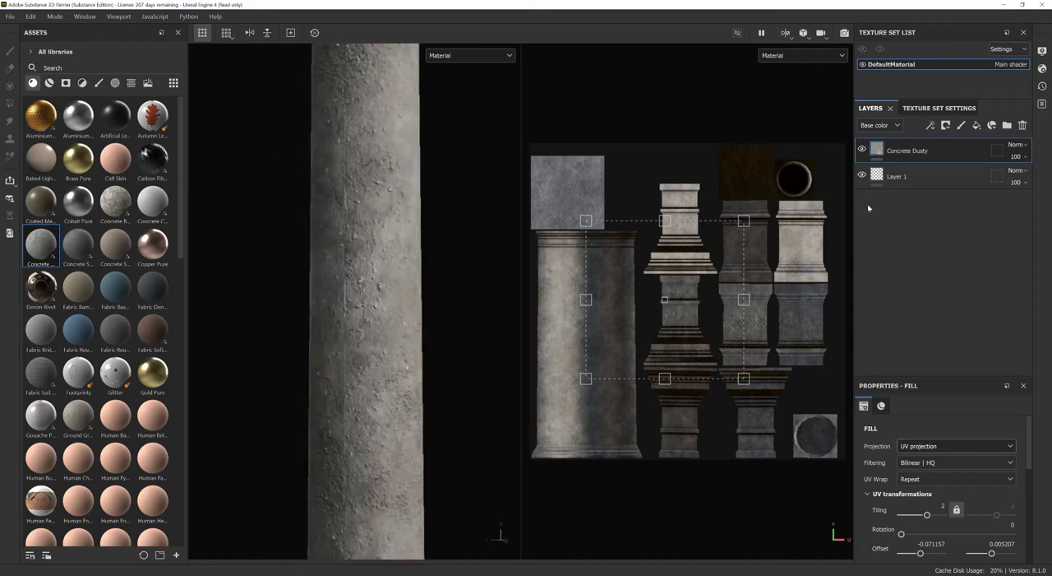
right_click(947, 155)
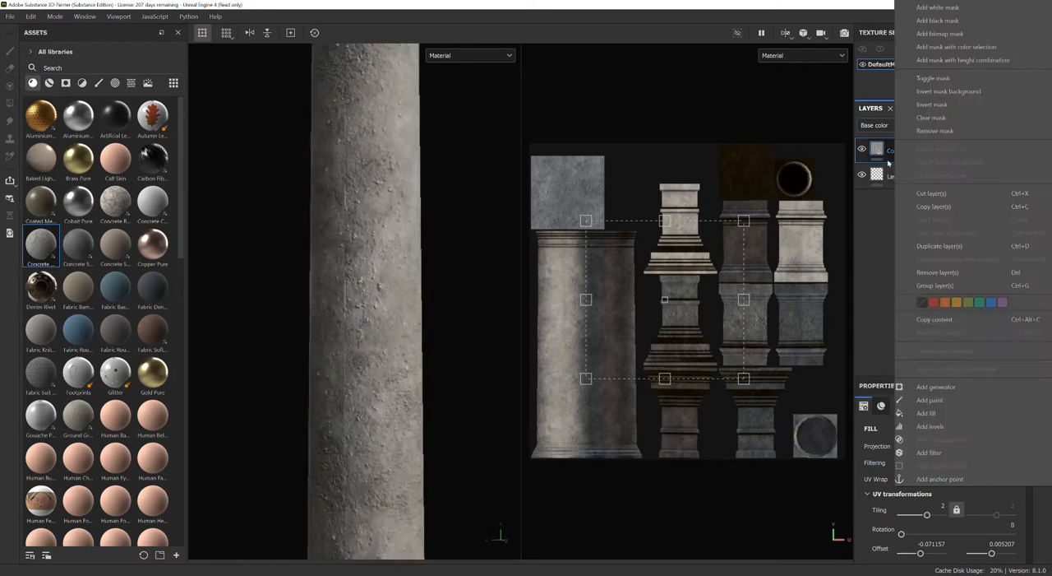
left_click(874, 240)
scroll(407, 341, "down", 5)
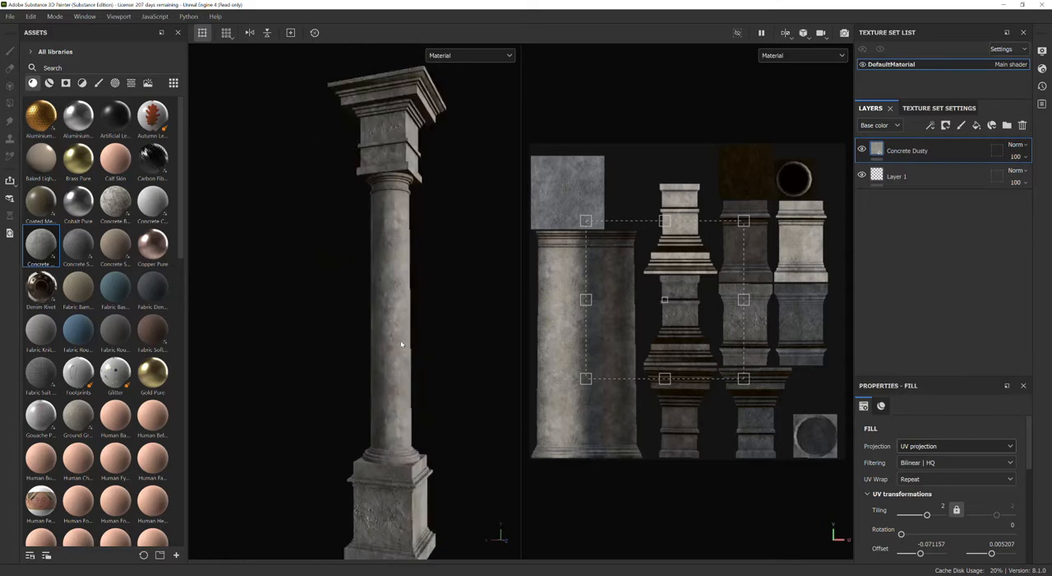
Save the project as Column in the Column folder inside the 3ds Max 2023 scenes directory.
key("ctrl+s")
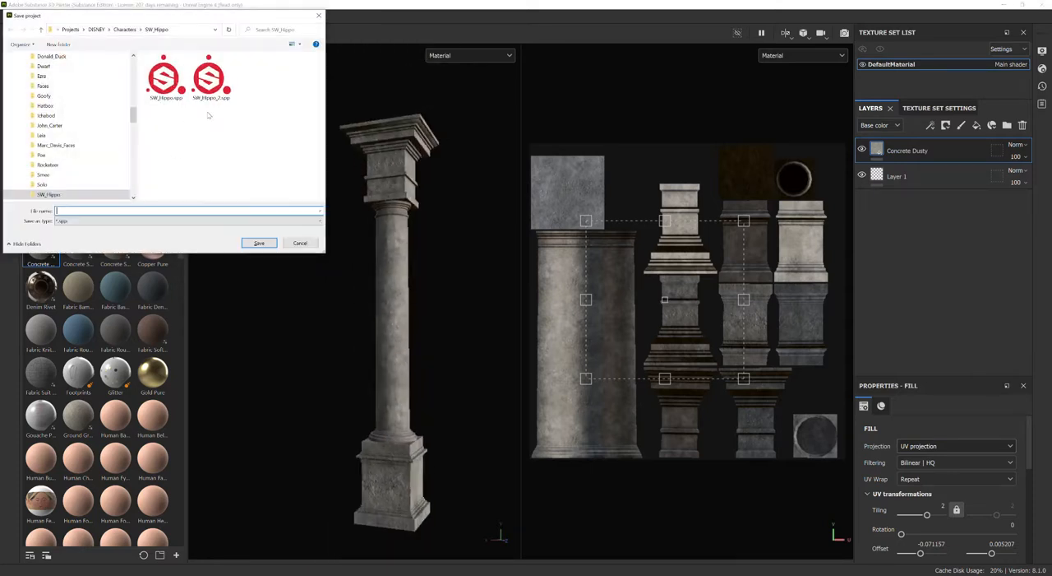
key("ctrl+v")
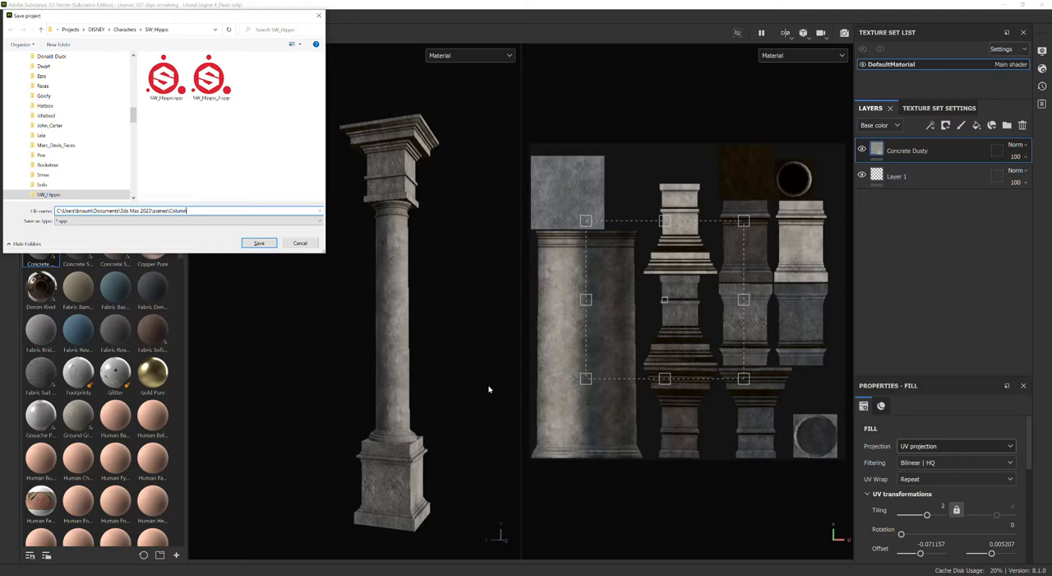
key("Return")
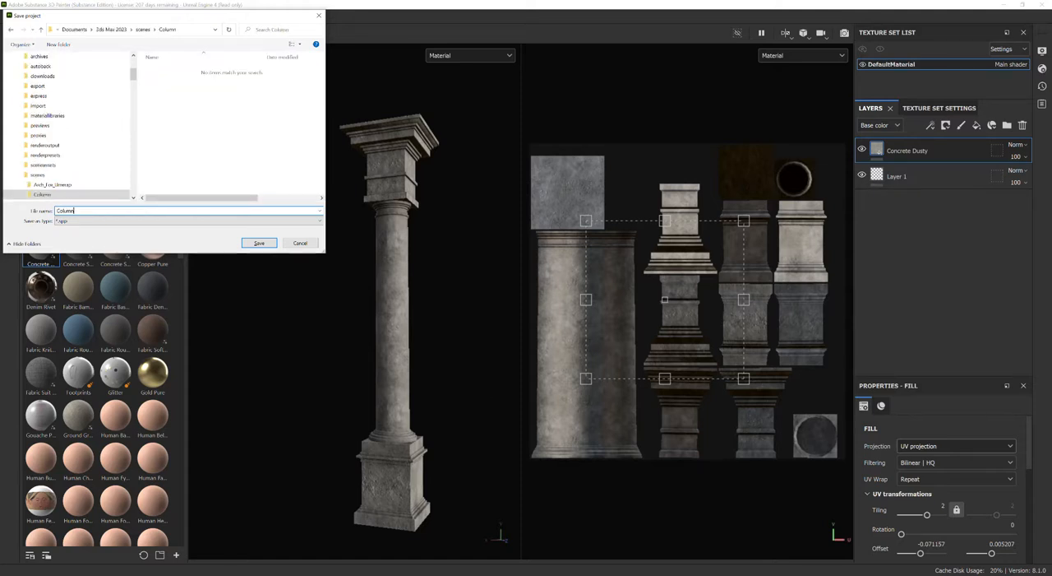
type("Column")
key("Return")
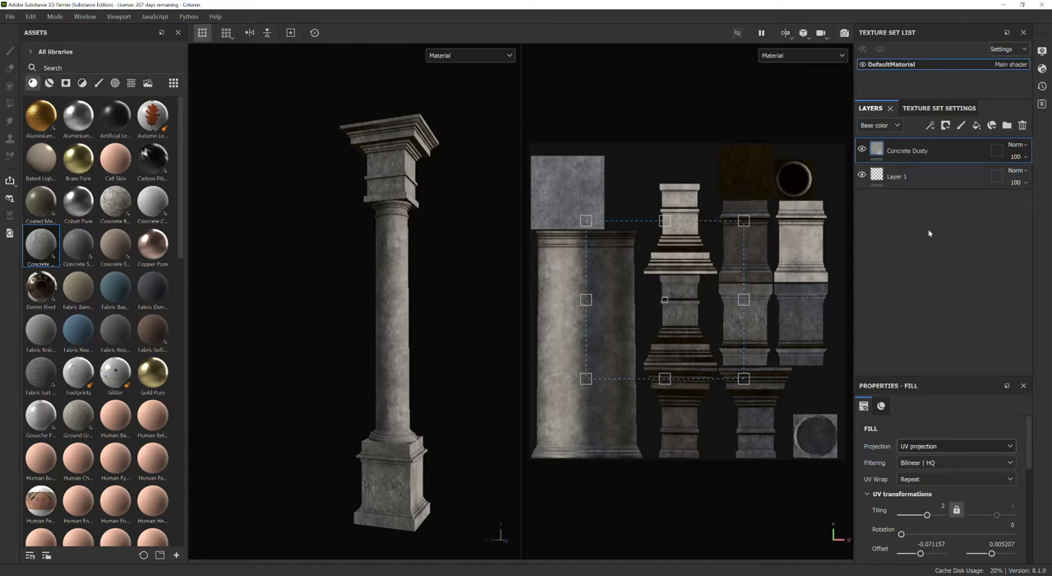
Add a black mask to the Concrete Dusty layer and brush test strokes onto it over the UV islands.
right_click(975, 155)
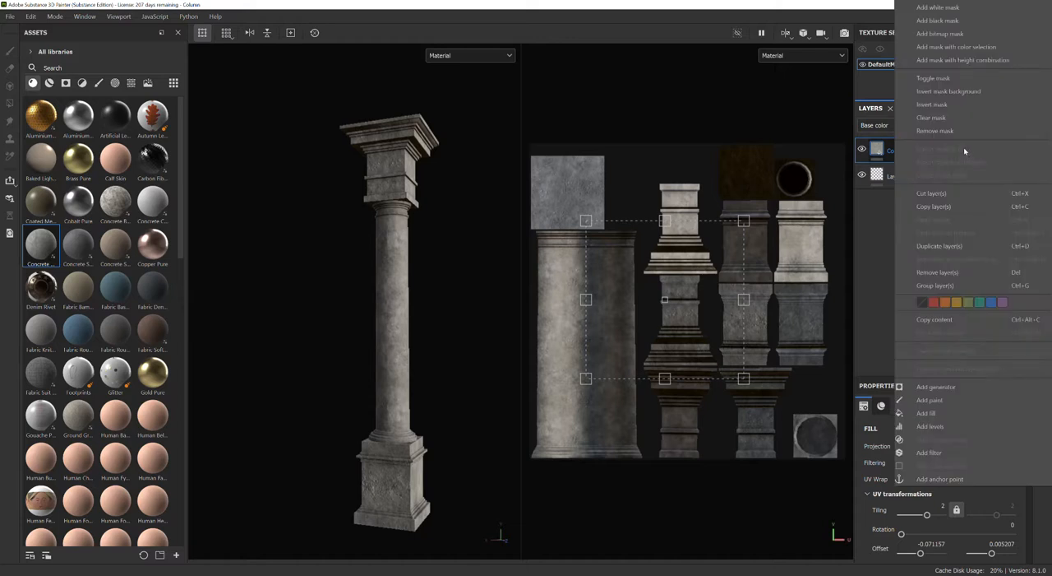
left_click(943, 20)
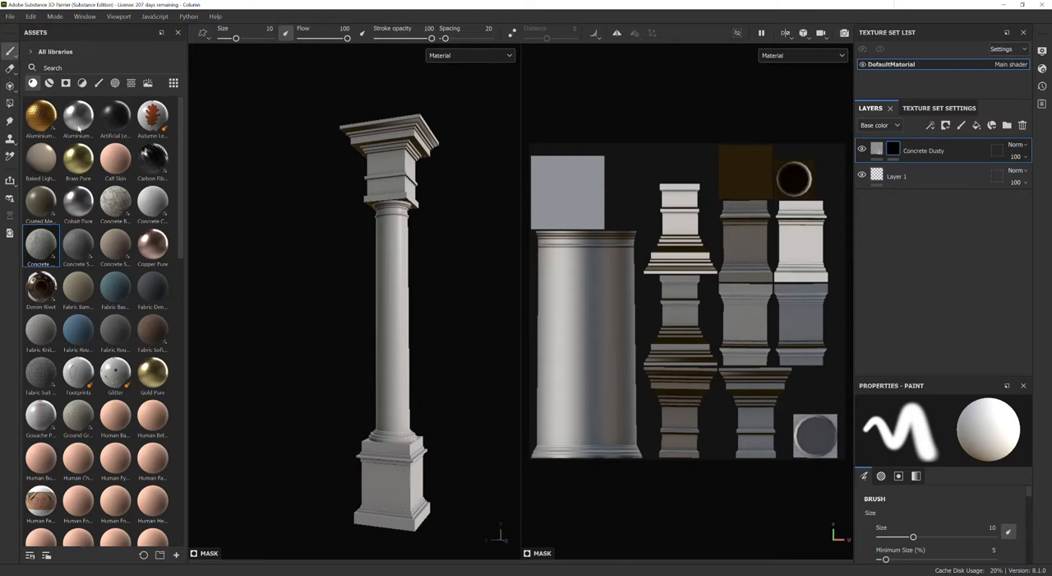
mouse_move(692, 237)
left_mouse_down()
mouse_move(607, 189)
mouse_move(579, 190)
mouse_move(658, 207)
mouse_move(730, 265)
mouse_move(741, 258)
left_mouse_up()
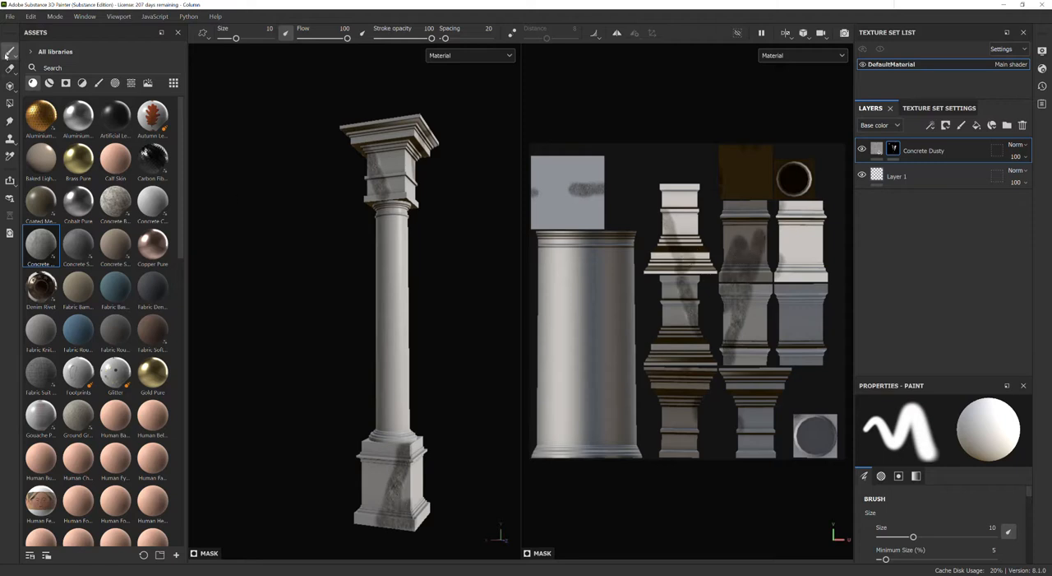
Use Polygon Fill to reveal Concrete Dusty on the mask over all UV islands except the column shaft.
left_click(10, 104)
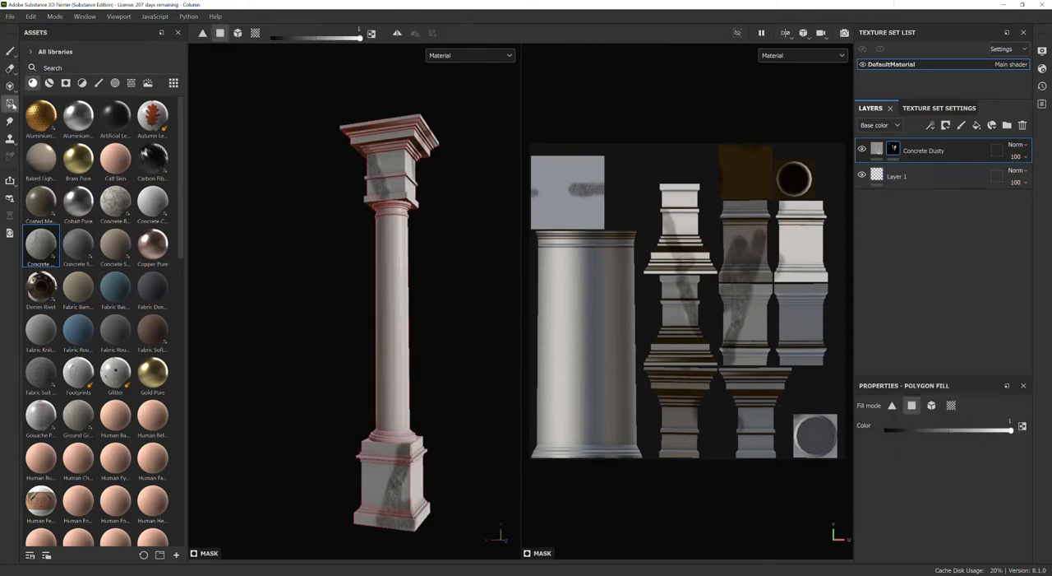
left_click(588, 171)
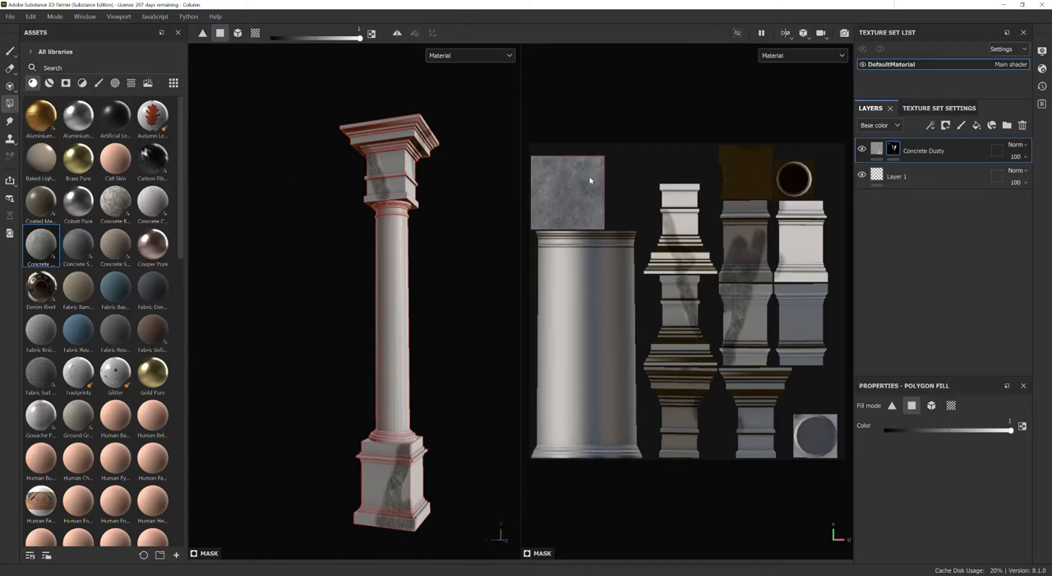
left_click_drag(648, 162, 830, 280)
left_click_drag(842, 216, 666, 457)
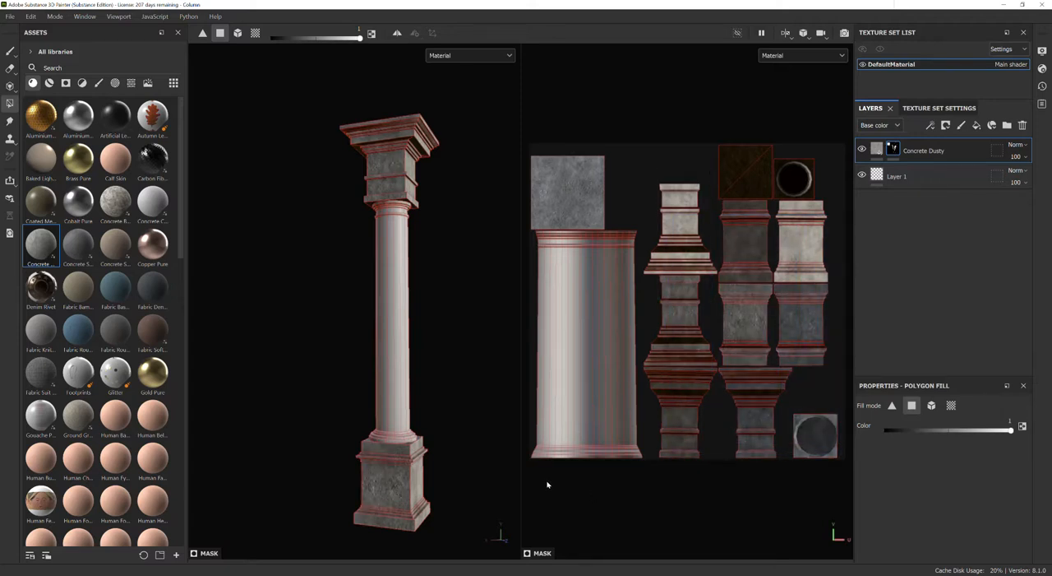
left_click_drag(453, 384, 418, 408, "alt")
scroll(393, 399, "up", 3)
scroll(393, 399, "down", 3)
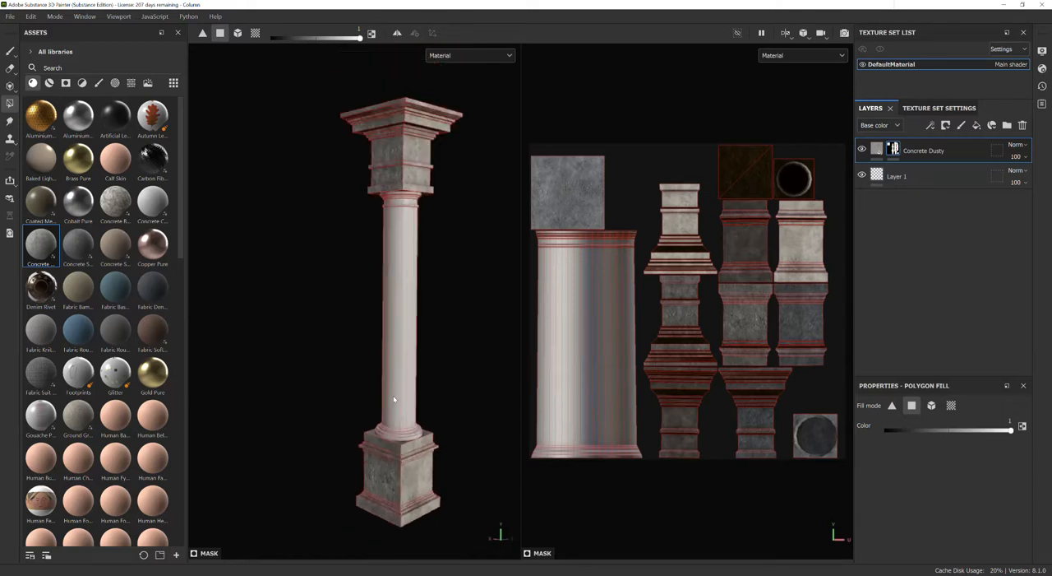
Duplicate the Concrete Dusty layer and invert the copy's mask so it covers the column shaft.
right_click(958, 154)
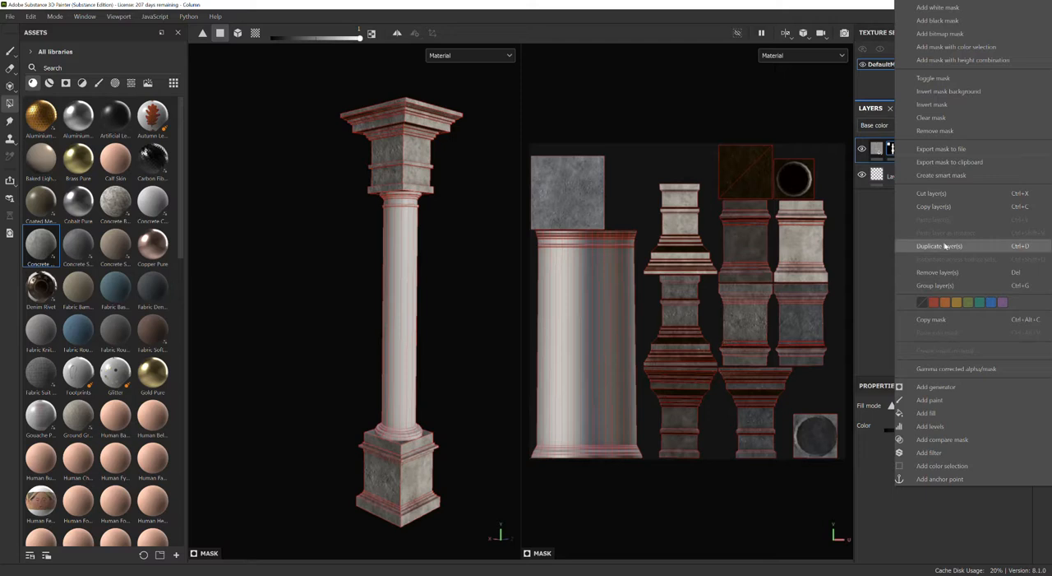
left_click(946, 246)
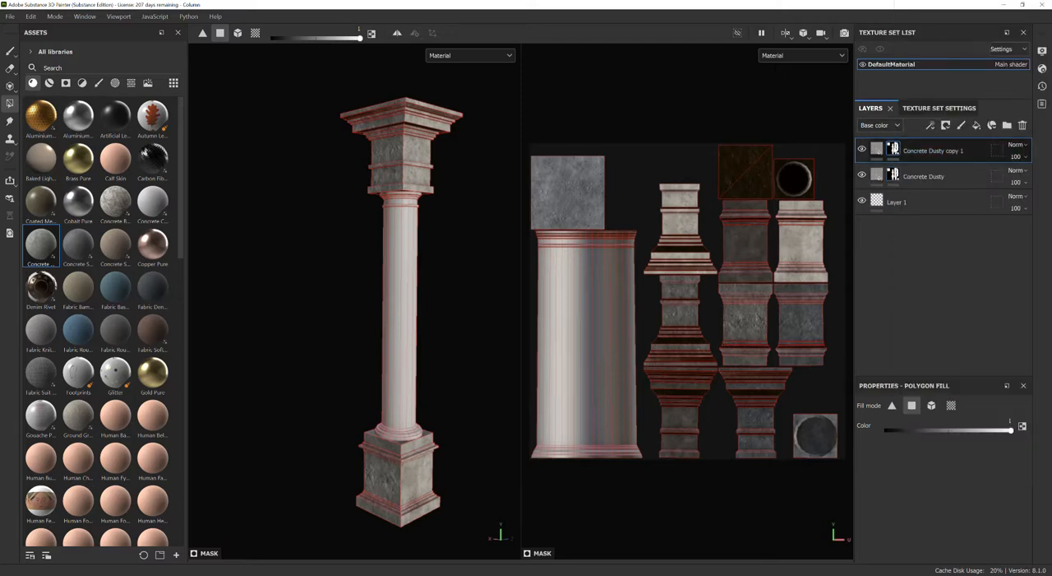
right_click(931, 152)
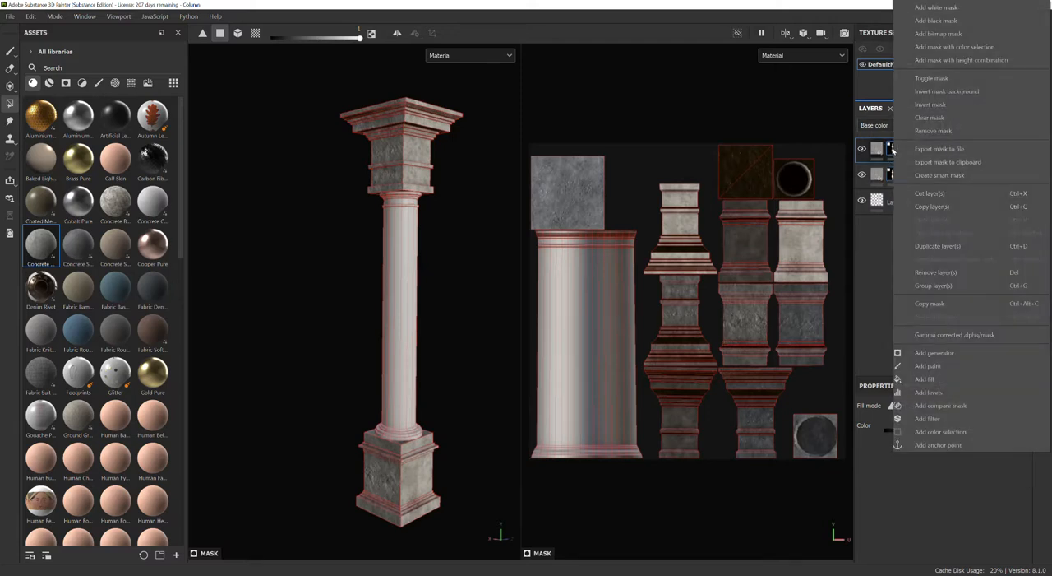
left_click(930, 105)
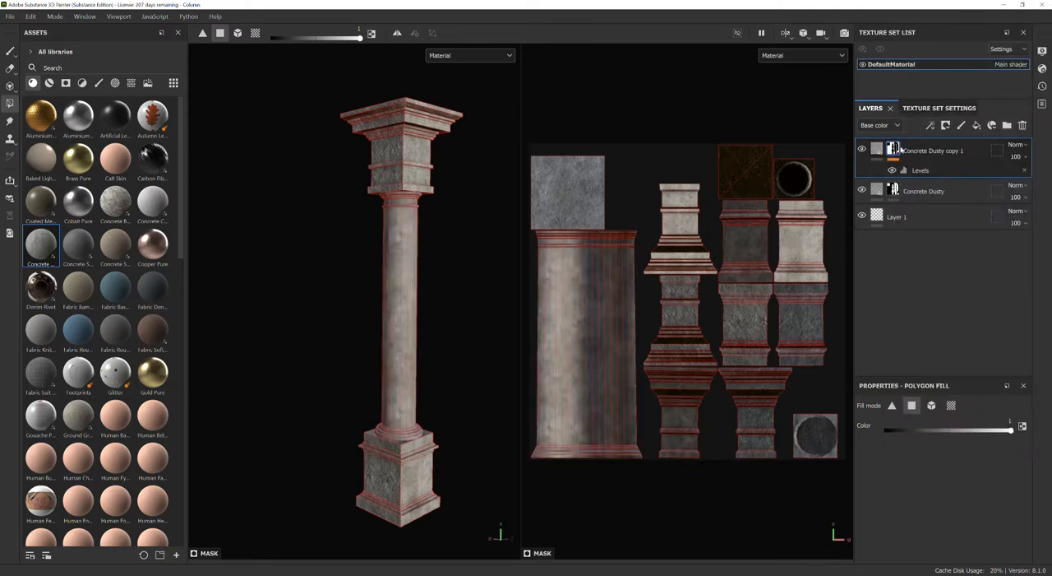
Shift the fill of the Concrete Dusty copy slightly in UV space and change its projection to Tri-planar.
left_click(877, 149)
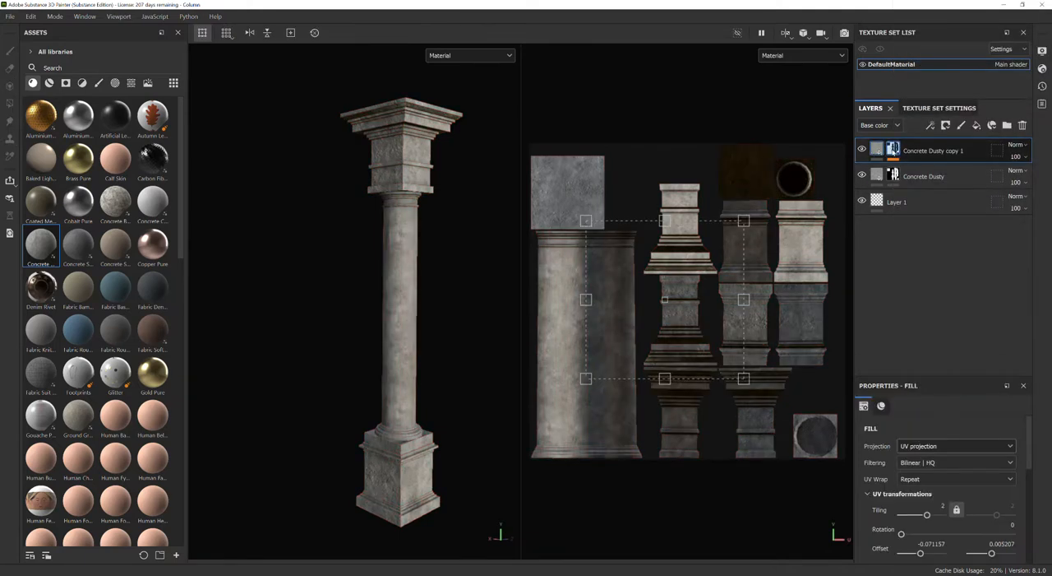
scroll(609, 355, "up", 2)
left_click_drag(657, 301, 682, 319)
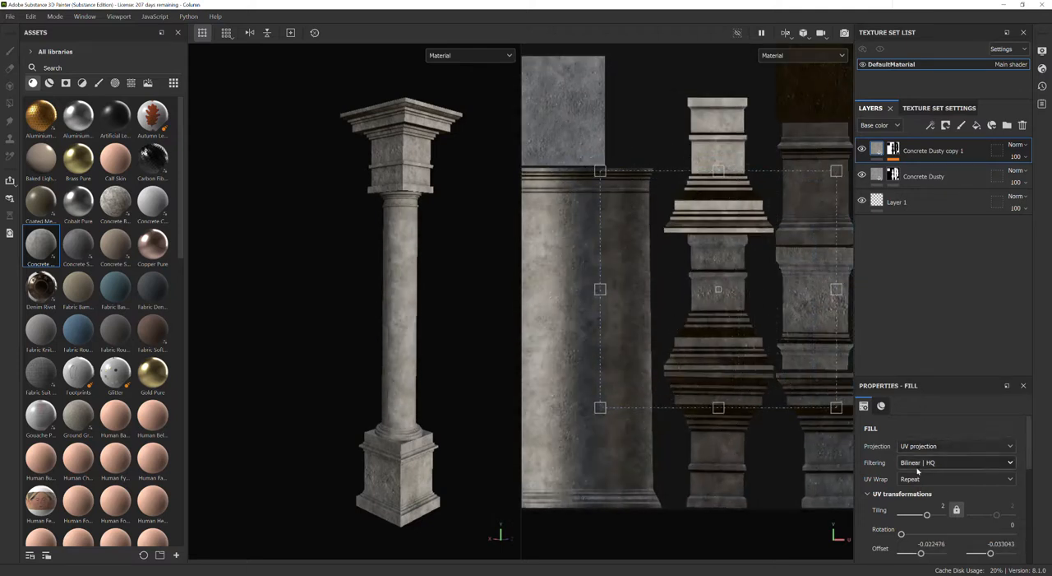
left_click(934, 446)
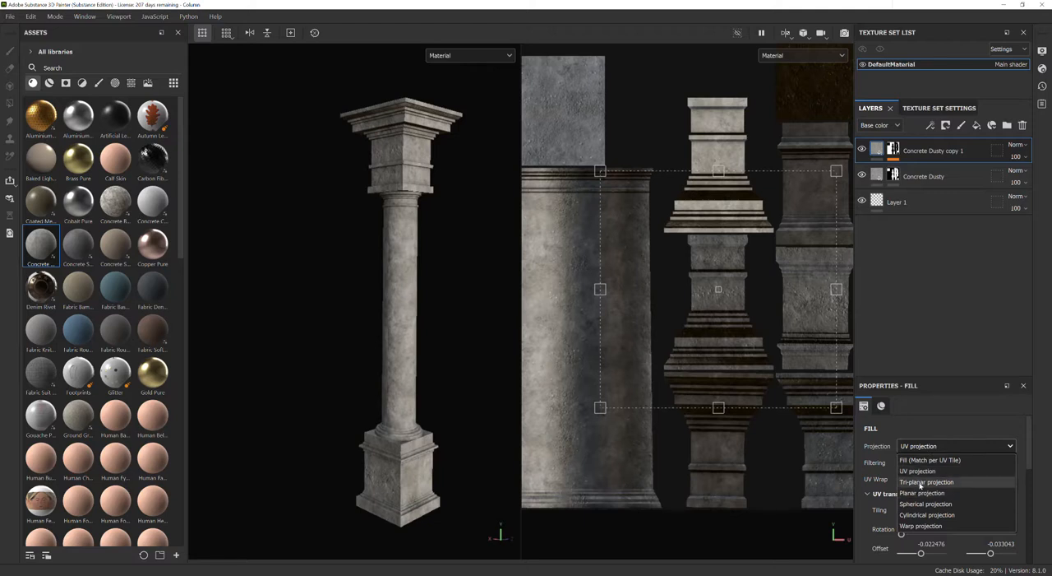
left_click(925, 487)
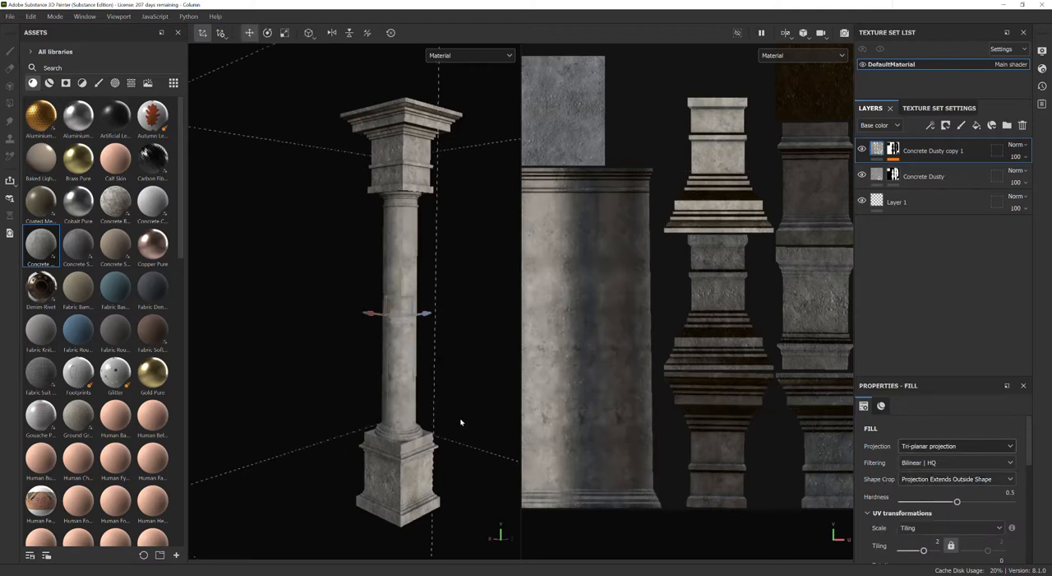
Examine the Tri-planar concrete on the shaft from several angles, up close below the capital and in the UV layout.
scroll(451, 422, "up", 2)
scroll(449, 423, "down", 4)
left_click_drag(383, 428, 304, 397, "alt")
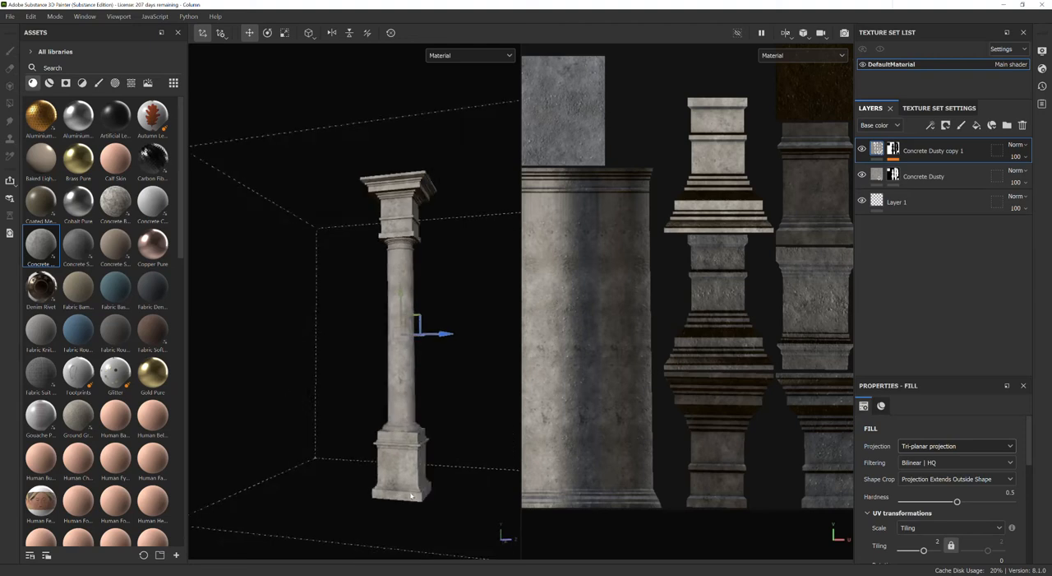
scroll(411, 494, "up", 2)
left_click_drag(414, 294, 381, 388, "alt")
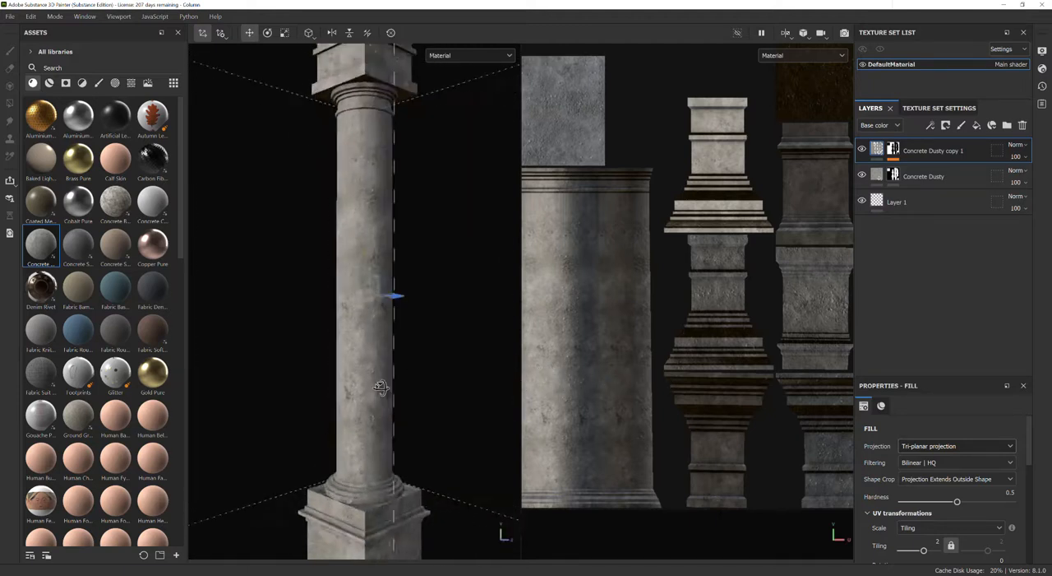
right_click_drag(376, 99, 402, 146, "alt")
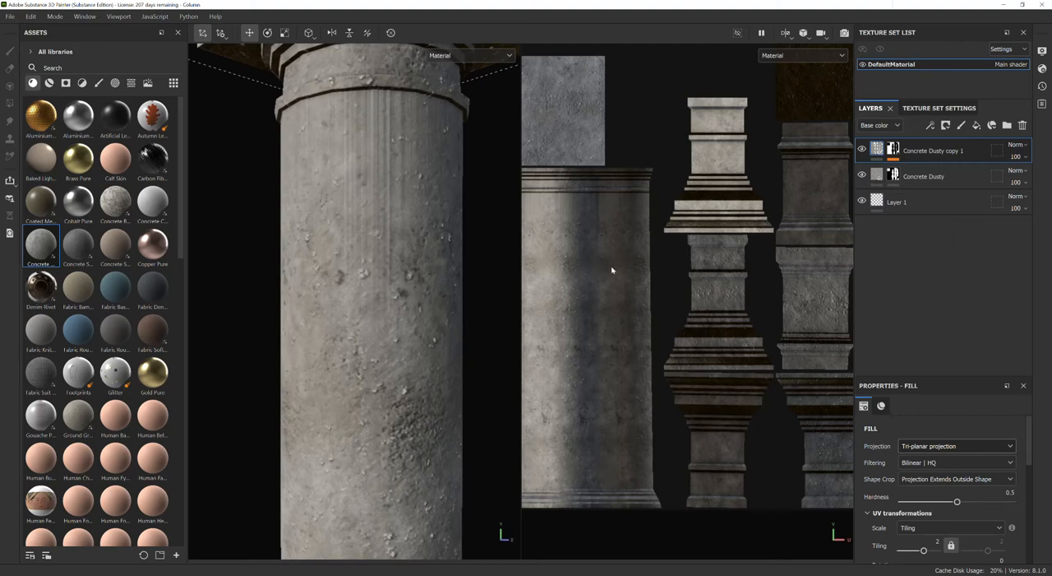
scroll(607, 269, "down", 3)
scroll(580, 267, "up", 4)
scroll(931, 499, "down", 5)
Lower the Dirt Amount of the Concrete Dusty copy to 0.04.
scroll(897, 507, "down", 2)
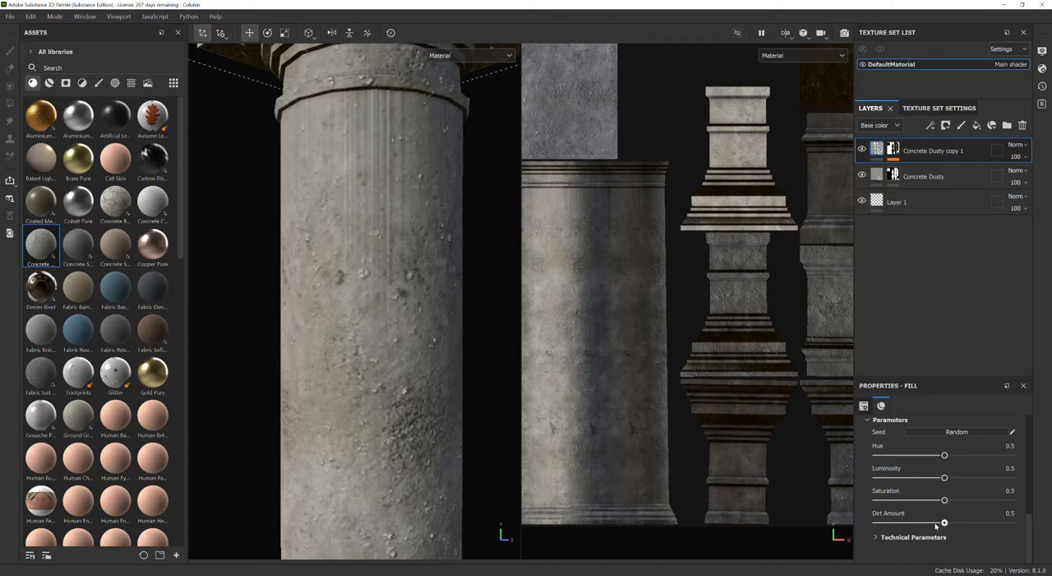
left_click_drag(943, 523, 911, 524)
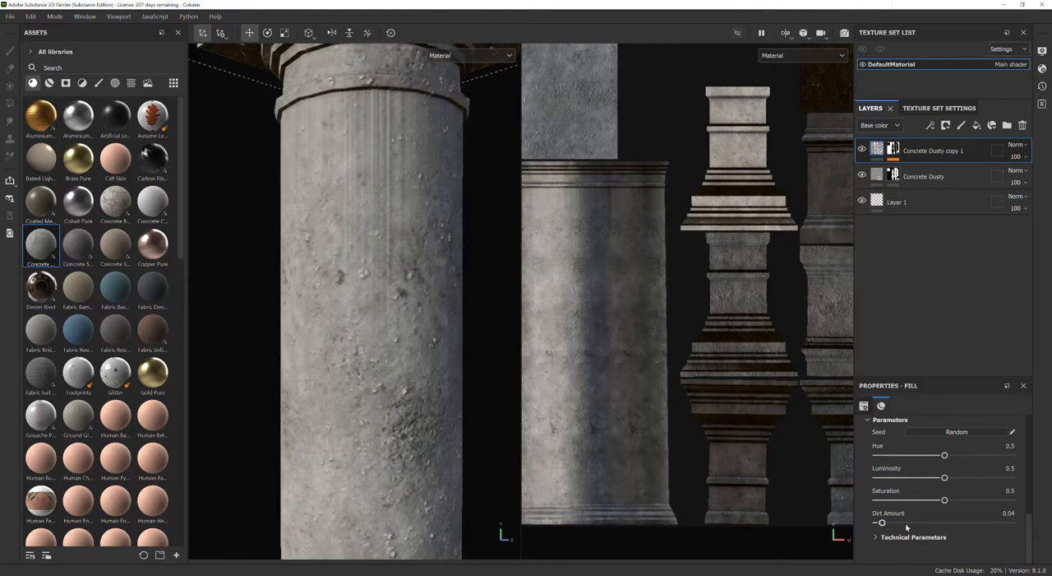
scroll(925, 506, "up", 7)
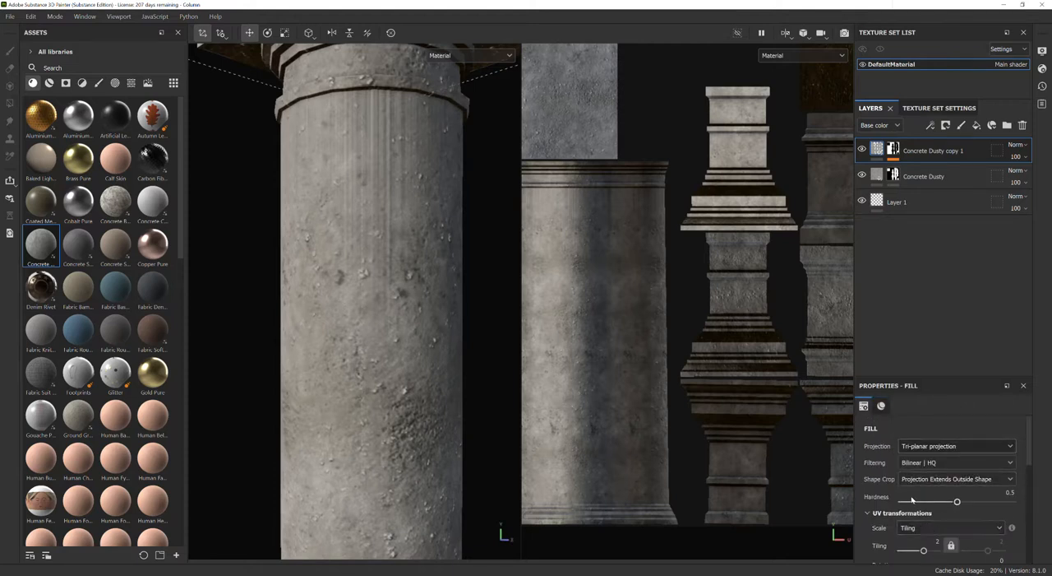
Hide both Concrete Dusty layers and show the smart materials in the assets library, with the full column and UV layout framed.
left_click(862, 150)
left_click(861, 173)
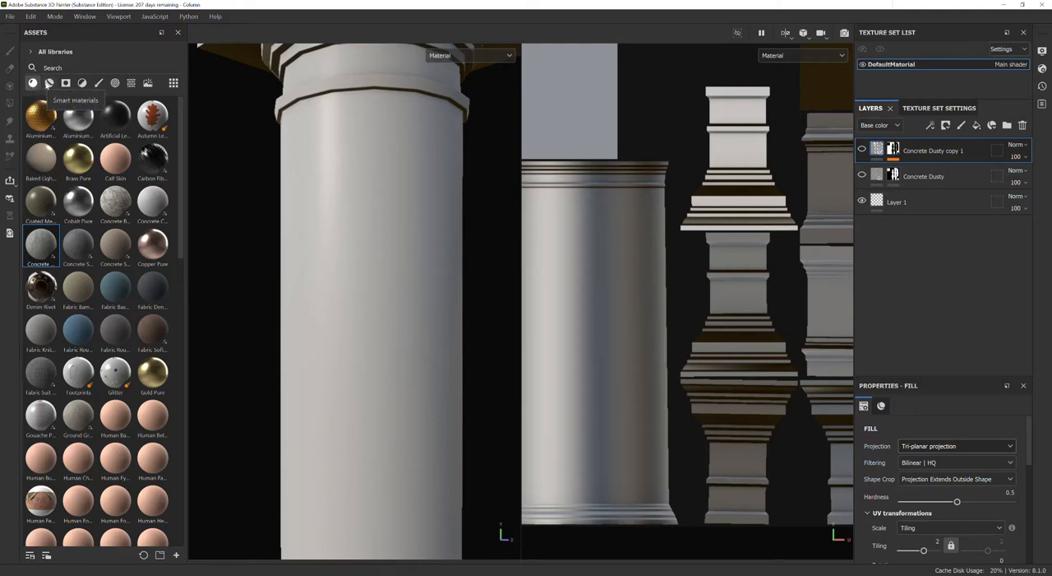
left_click(49, 83)
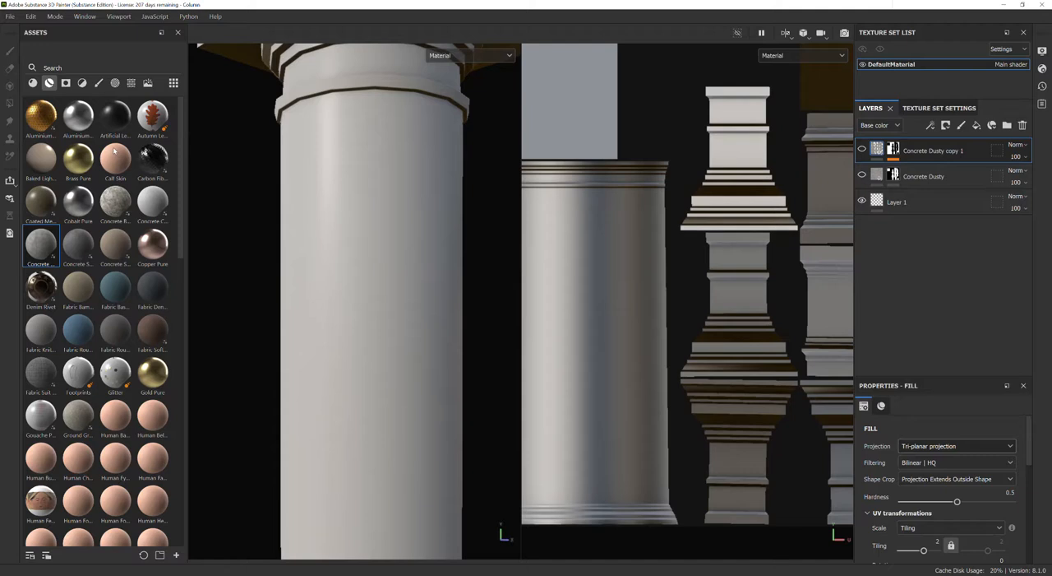
scroll(329, 326, "down", 5)
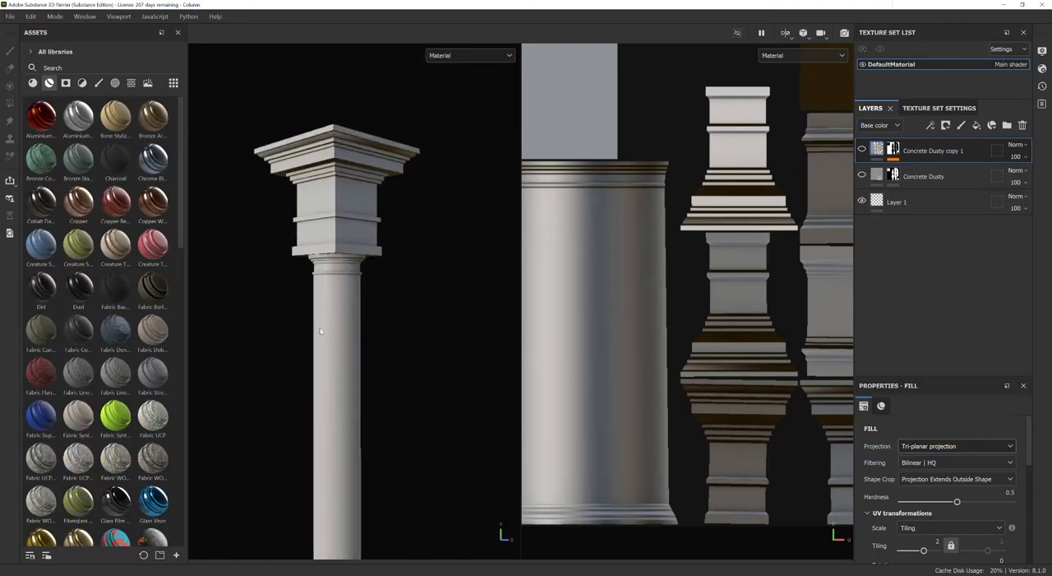
scroll(320, 331, "down", 1)
left_click(439, 300)
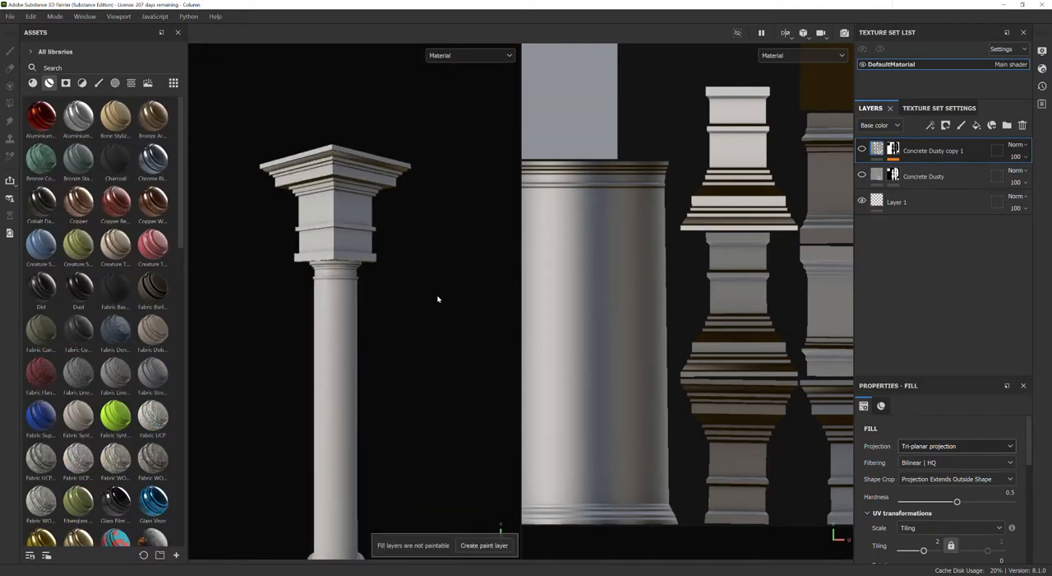
scroll(439, 319, "down", 3)
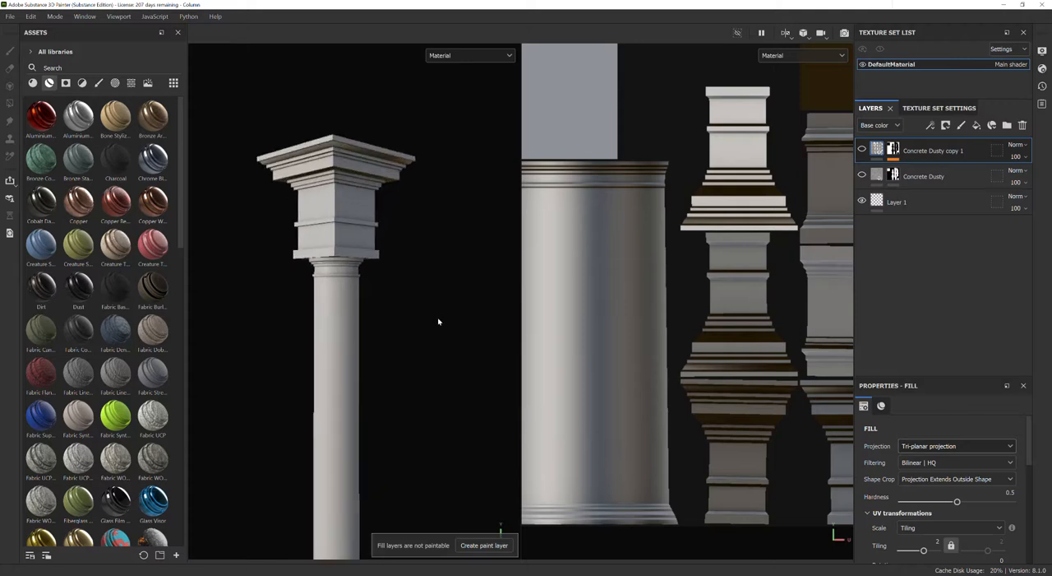
left_click(700, 538)
key("f")
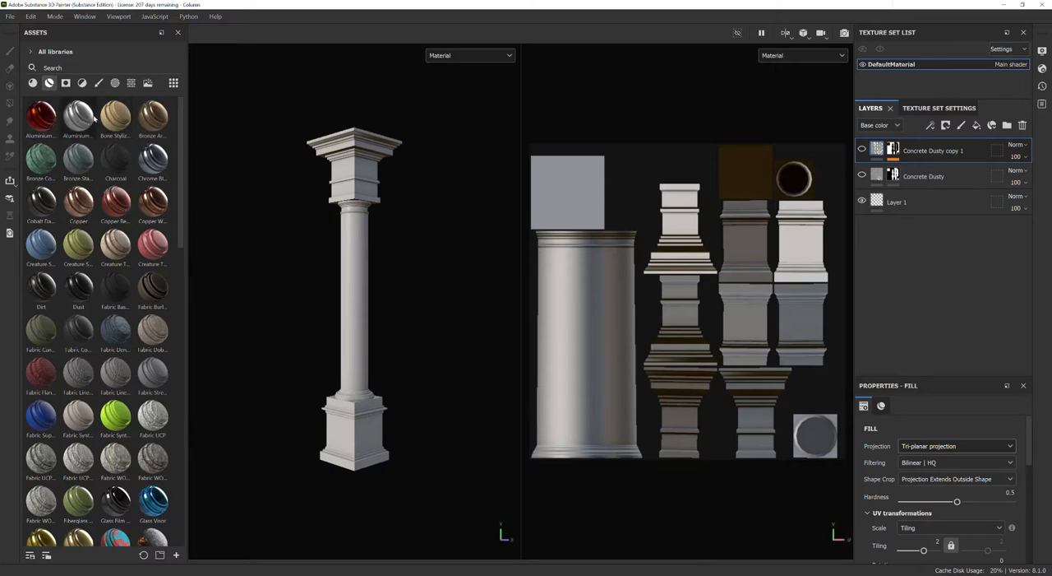
Try the Aluminium Anodized Red smart material on the column under rotated lighting, and remove it from the layer stack.
left_click_drag(47, 121, 896, 144)
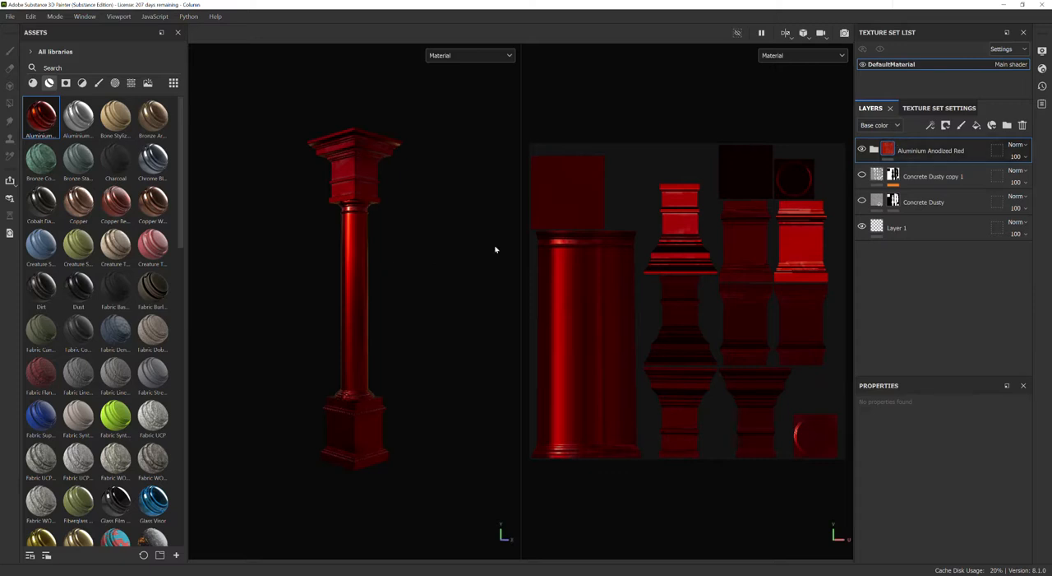
key("shift")
right_click_drag(286, 297, 388, 294, "shift")
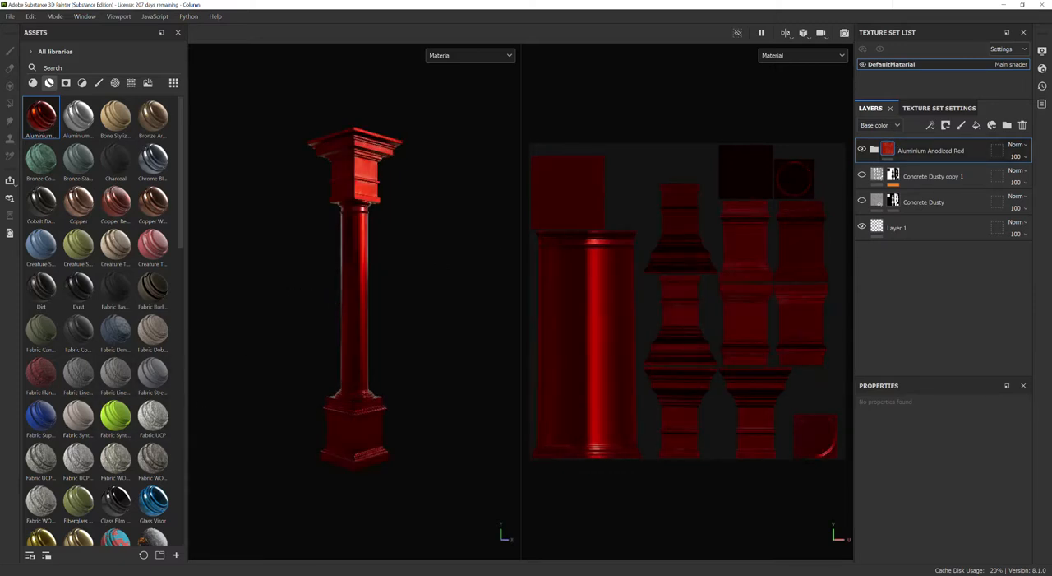
left_click(1023, 125)
Try the Bronze Armor smart material on the column and view the base up close.
left_click_drag(152, 115, 948, 144)
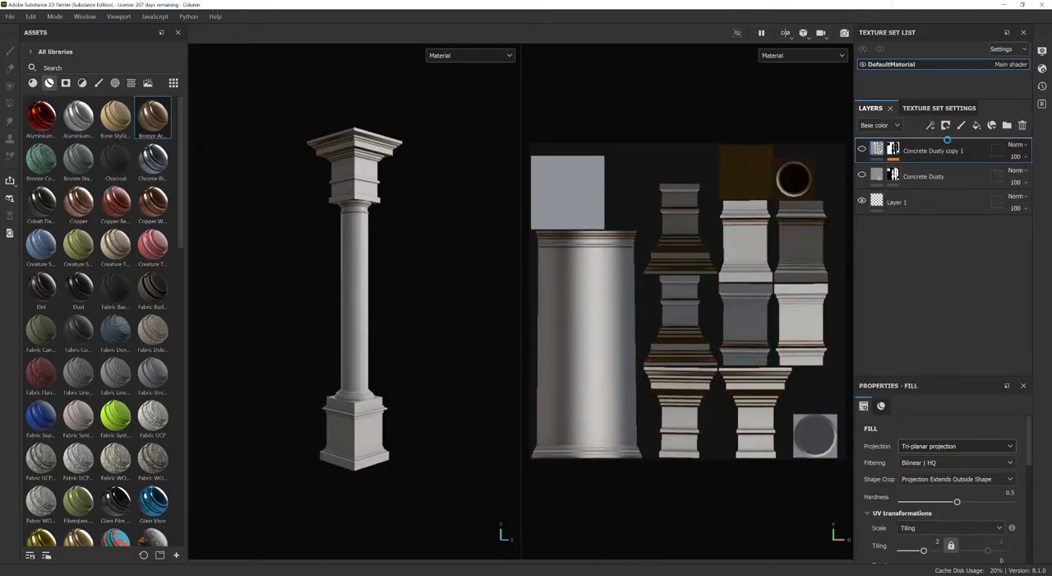
left_click_drag(477, 341, 384, 435, "alt")
scroll(384, 436, "up", 2)
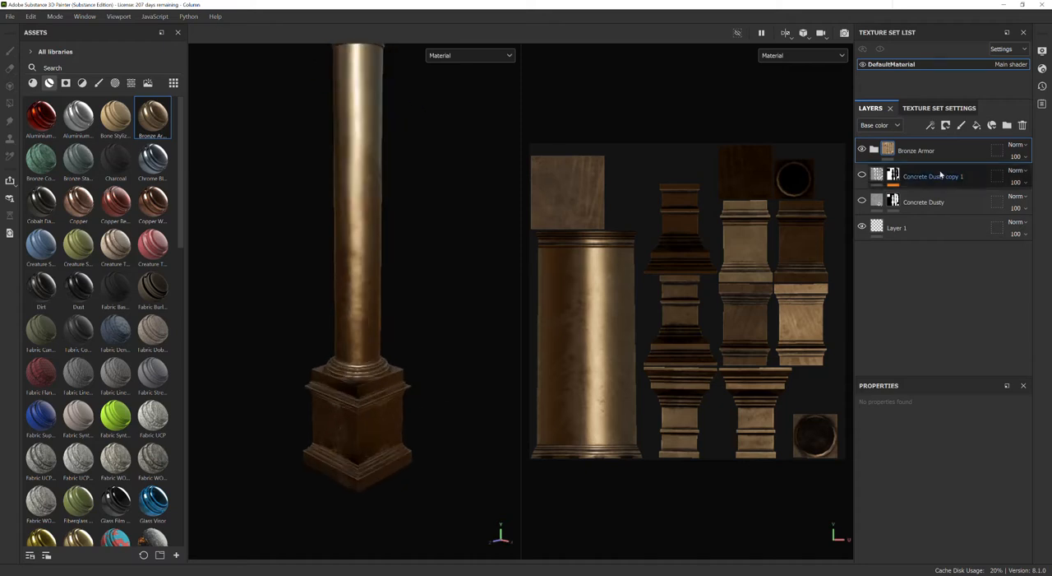
Examine the layers inside the Bronze Armor group, including the Dirt fill, its mask, the Mask Editor generator and the Sharpen layer.
left_click(874, 150)
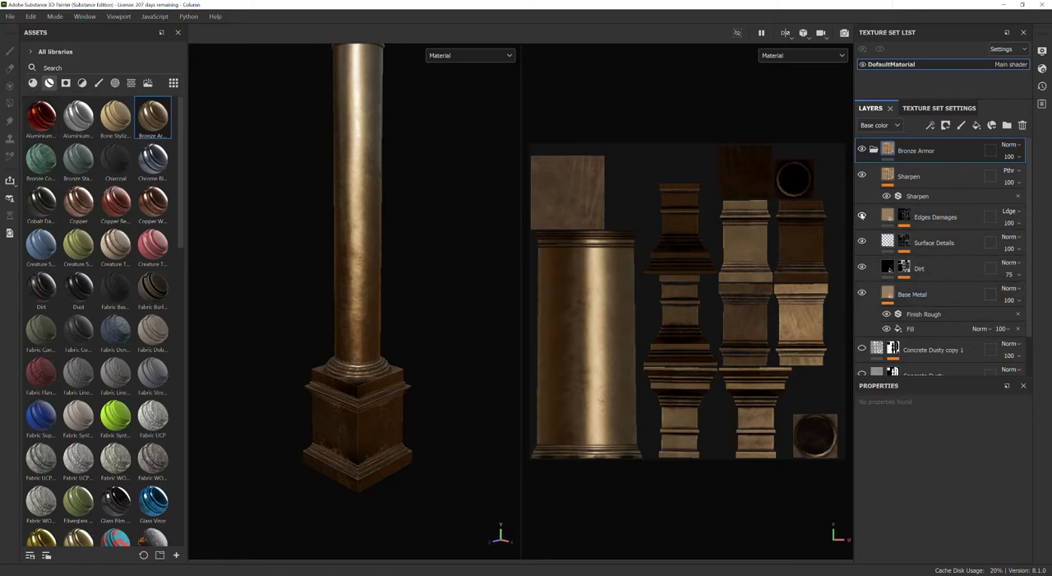
left_click(888, 268)
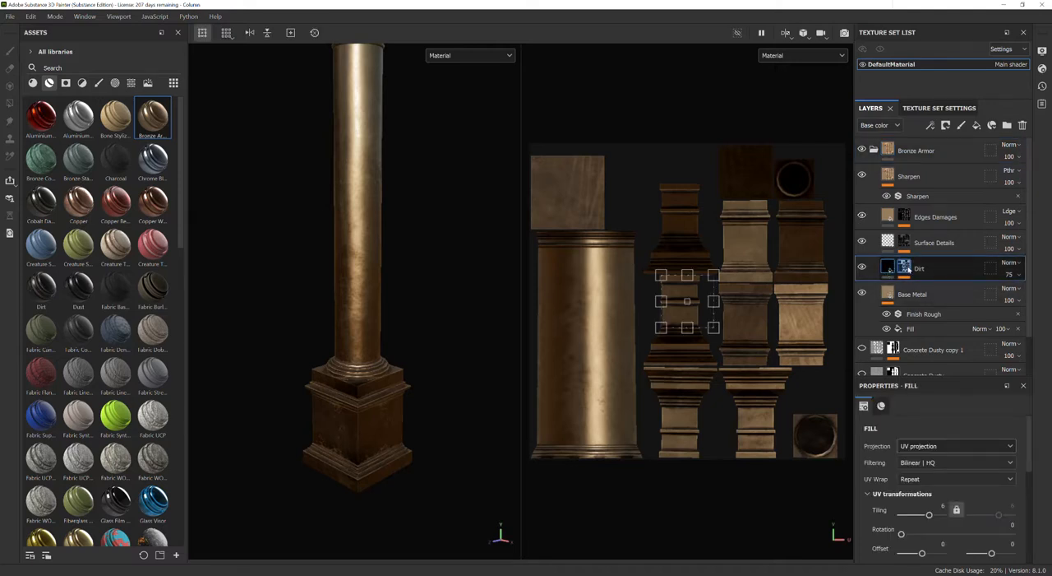
left_click(904, 268)
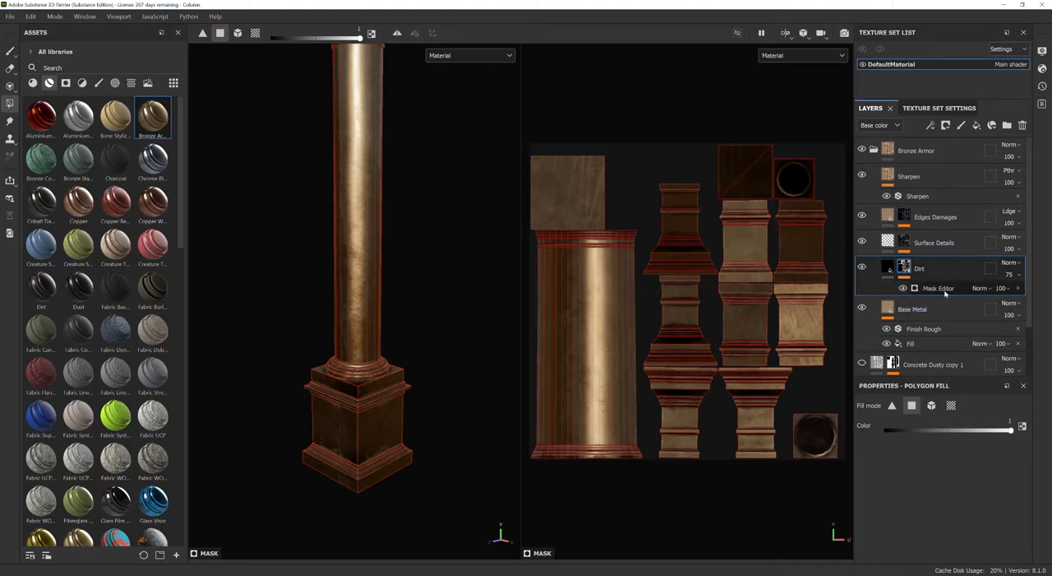
left_click(942, 290)
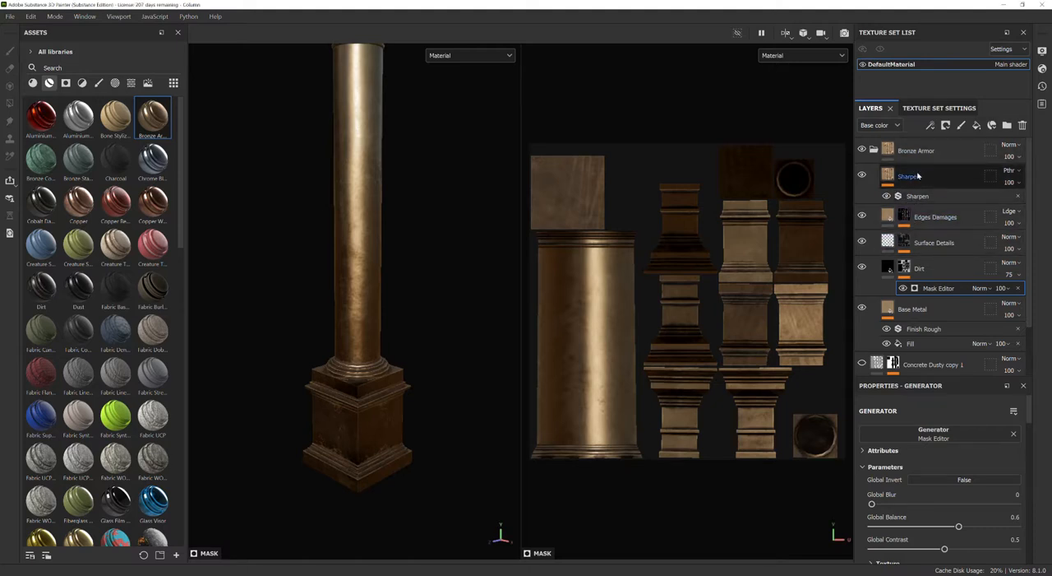
left_click(909, 176)
left_click(874, 150)
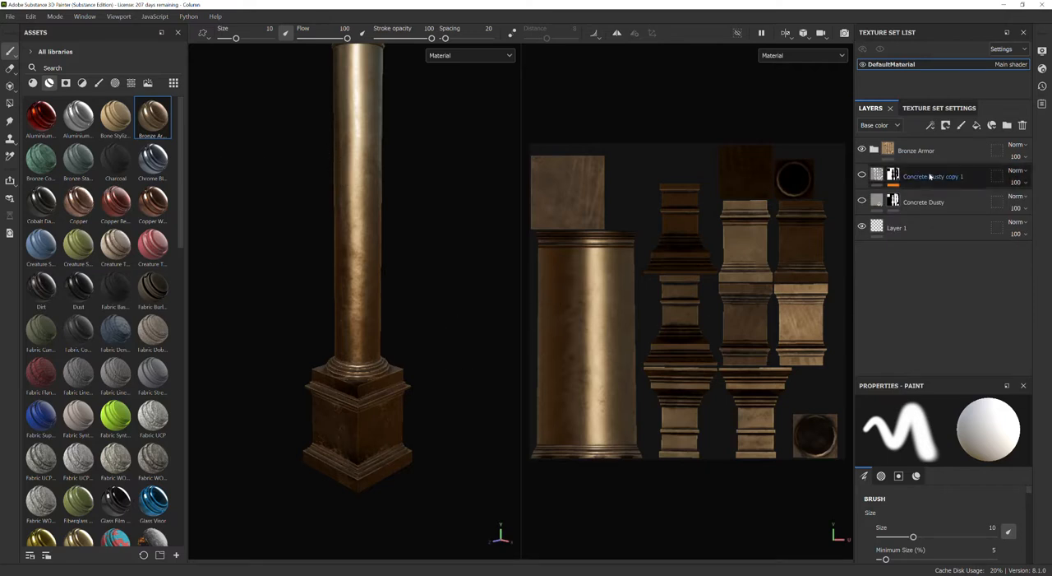
Replace the Bronze Armor group with the Marble Fine White smart material on top of the layer stack, and check the column.
left_click(957, 152)
key("Delete")
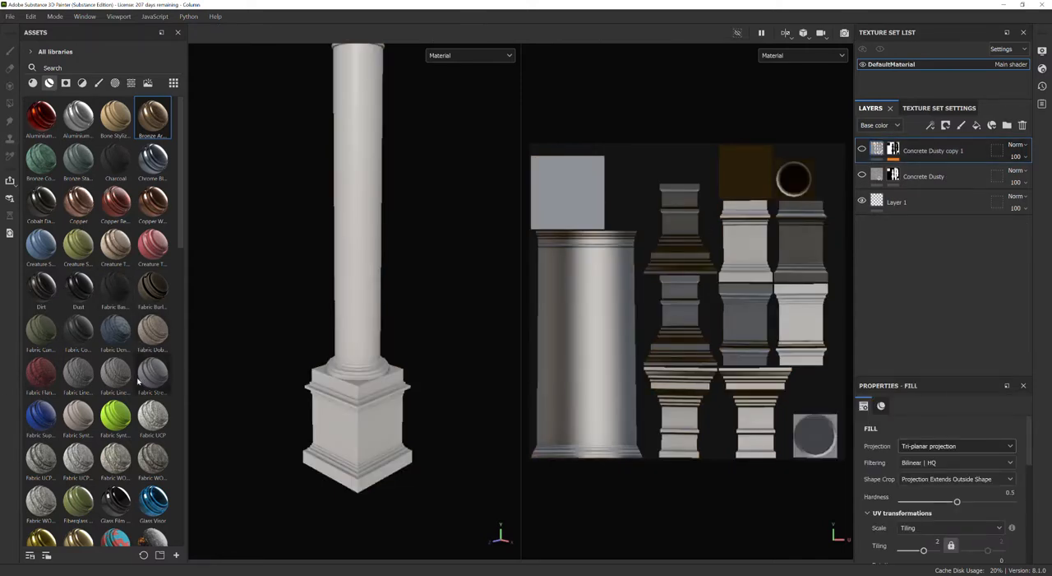
scroll(141, 377, "down", 5)
key("f")
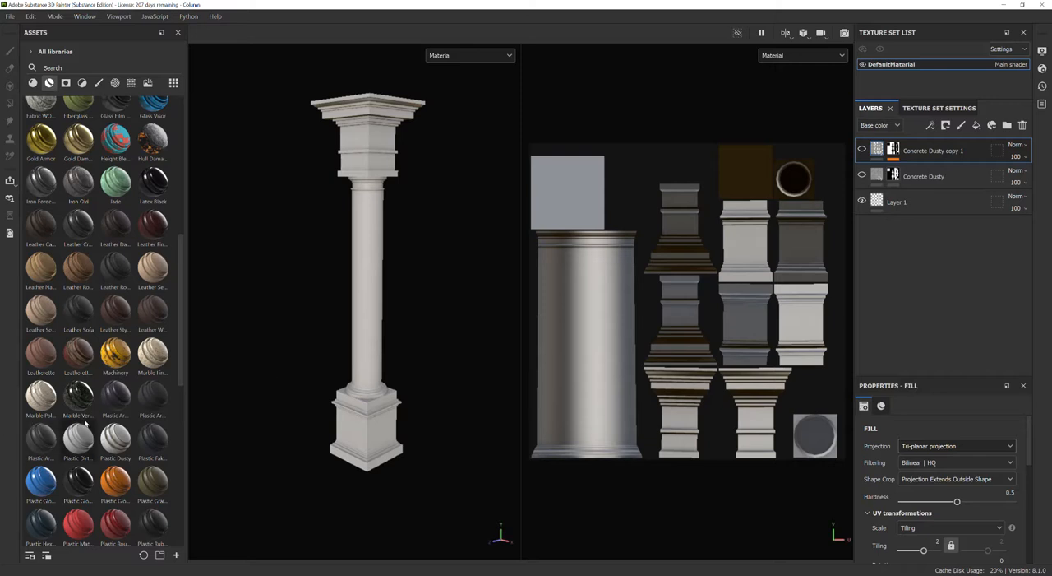
scroll(85, 423, "down", 10)
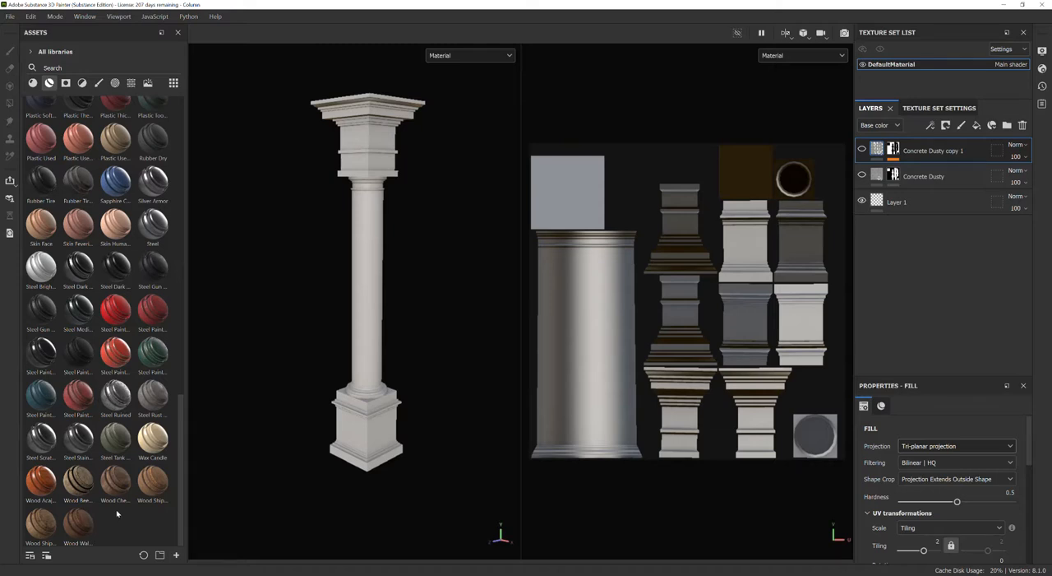
scroll(117, 514, "up", 3)
scroll(117, 513, "up", 3)
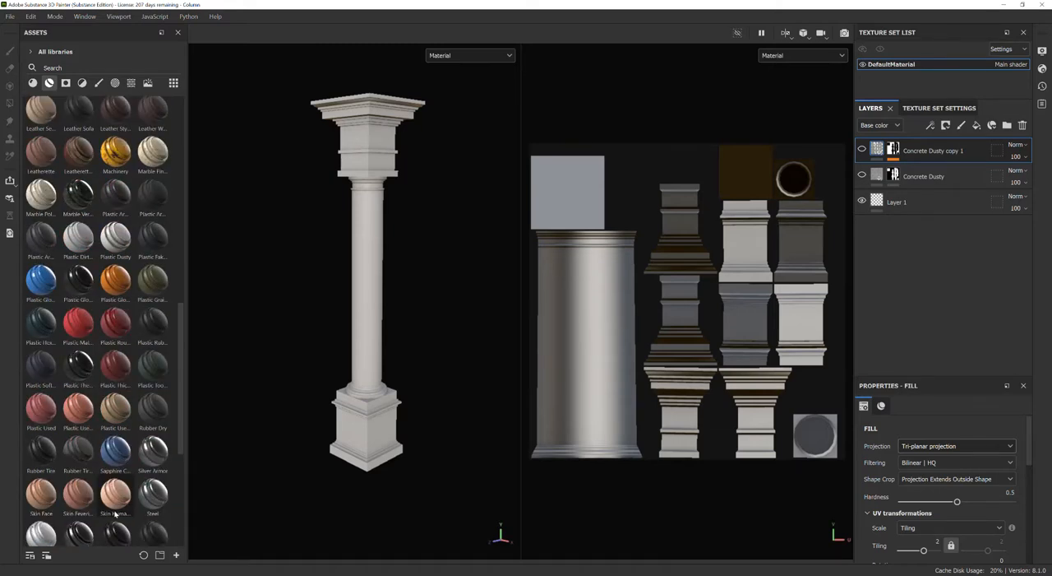
scroll(106, 329, "up", 3)
left_click_drag(151, 288, 916, 140)
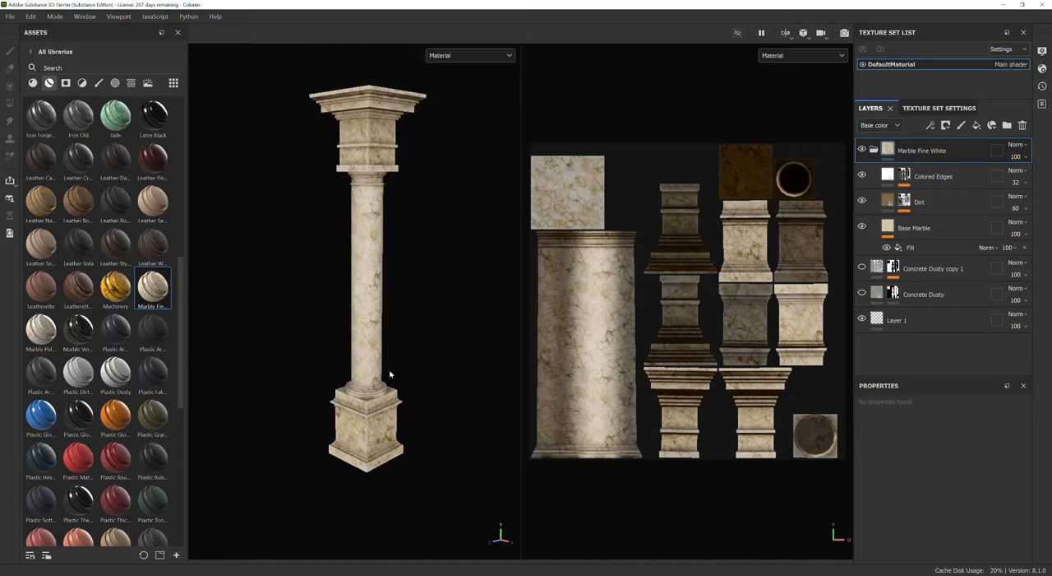
mouse_move(379, 351)
middle_mouse_down("alt")
mouse_move(369, 401)
mouse_move(371, 388)
middle_mouse_up("alt")
left_click(440, 404)
left_click_drag(452, 406, 275, 369, "alt")
Export the column textures to the 3ds Max 2023/scenes/Column folder, saving the project before and after the export.
left_click(9, 16)
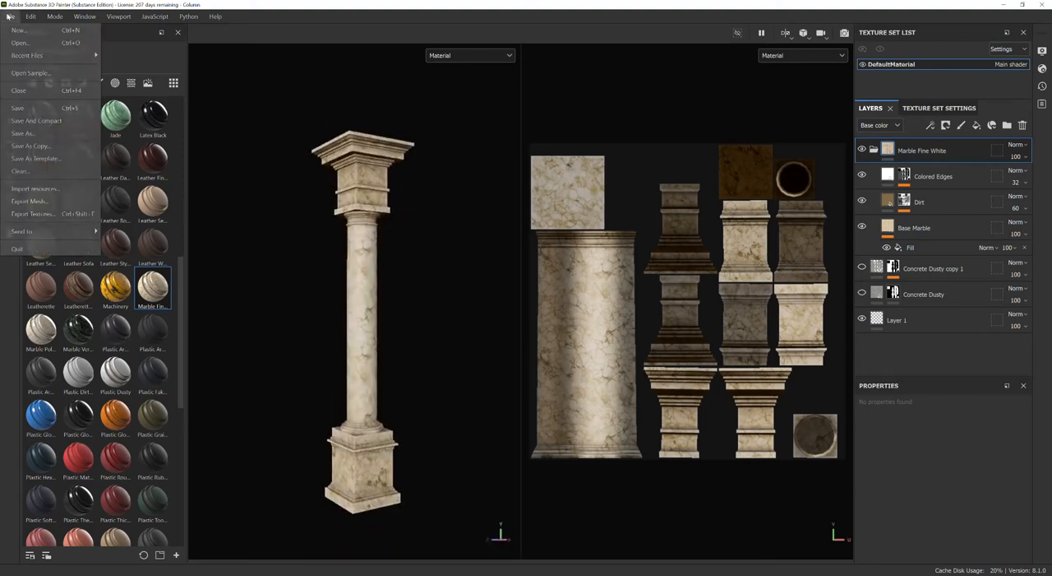
left_click(18, 108)
left_click(10, 18)
left_click(31, 214)
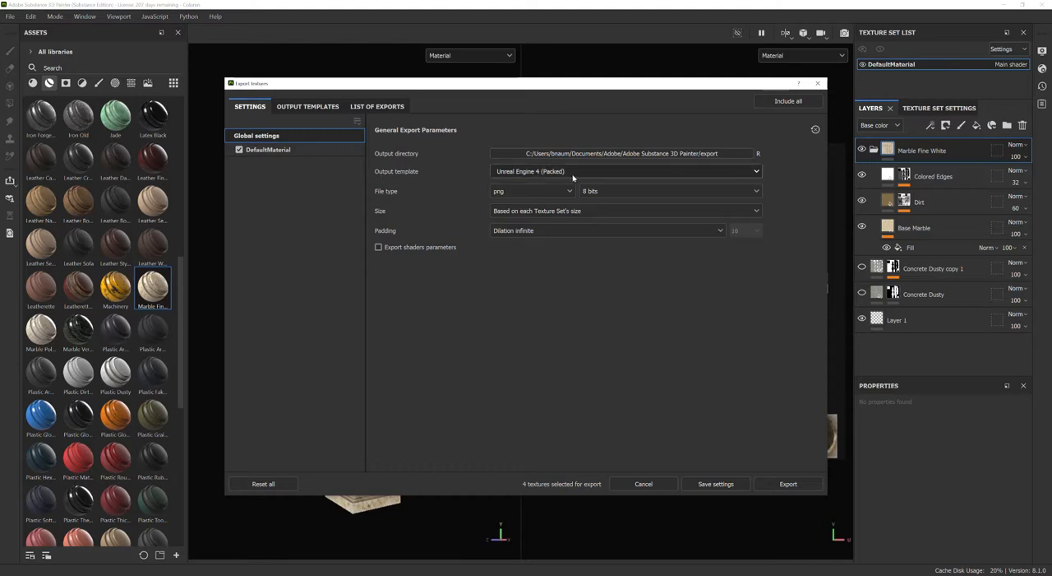
left_click(727, 154)
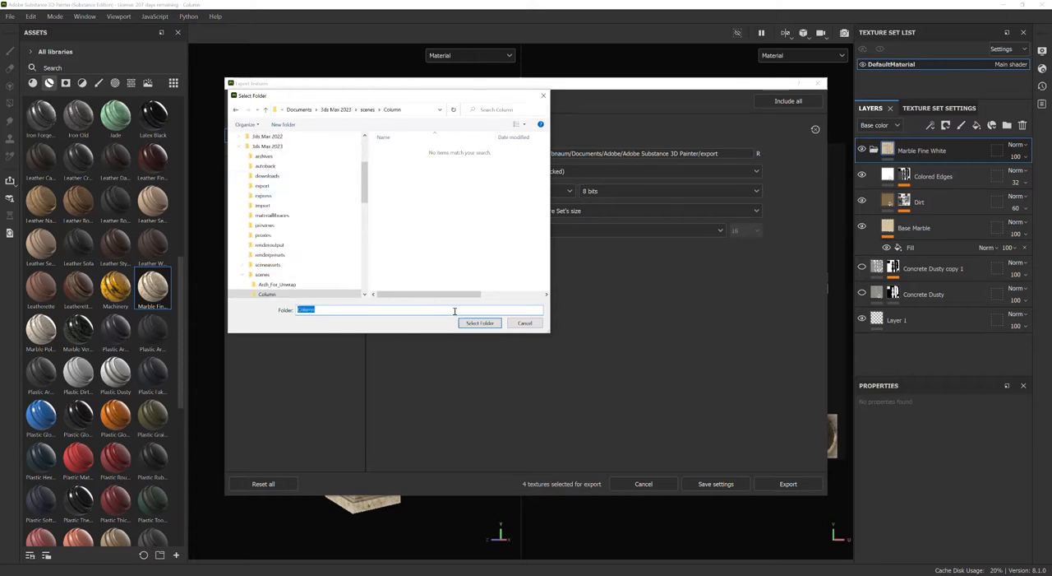
left_click(480, 323)
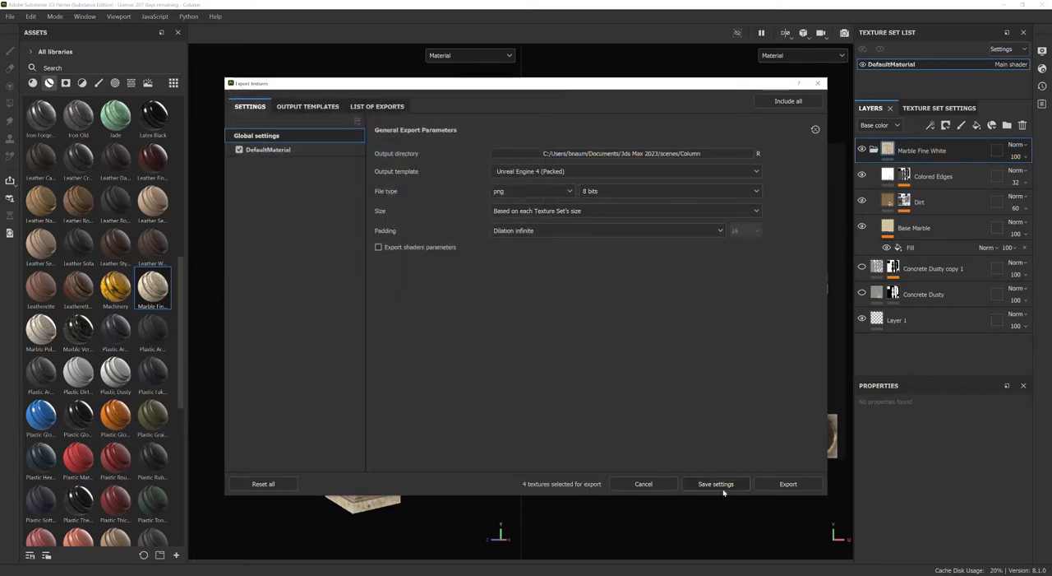
left_click(784, 487)
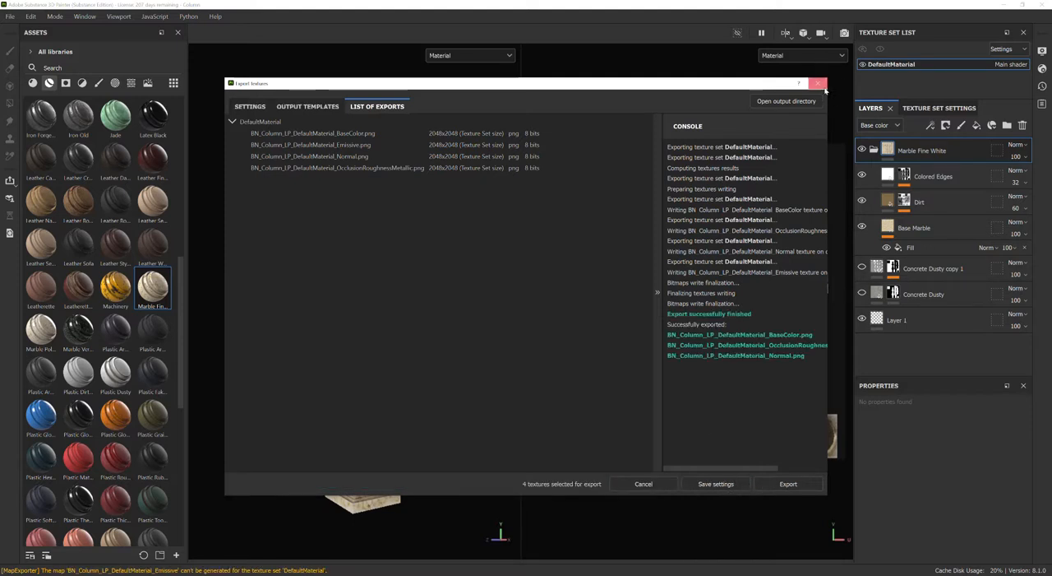
left_click(821, 83)
left_click(10, 17)
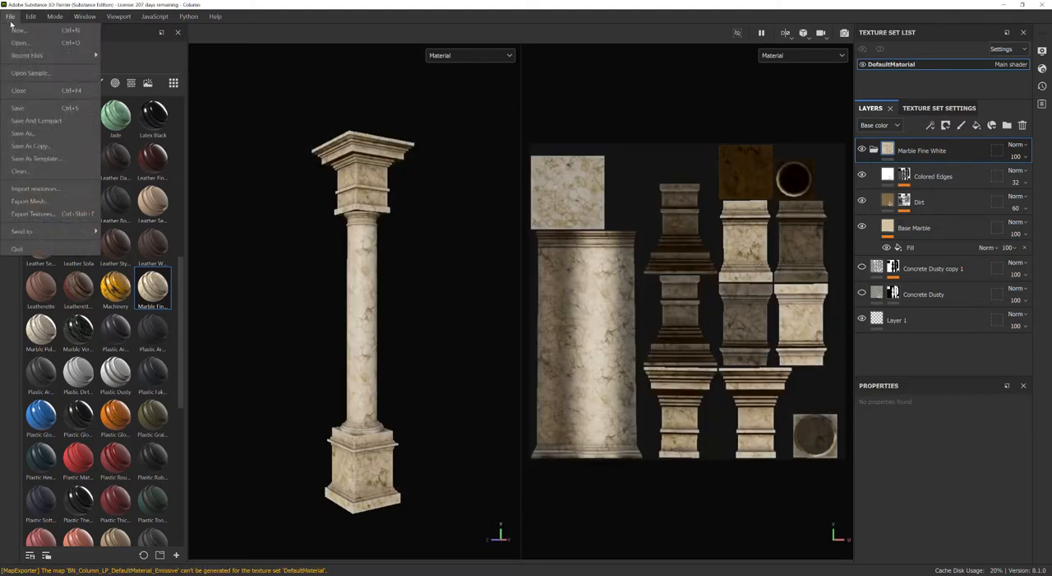
left_click(21, 109)
Switch to the File Explorer window of the Column folder, widen it, and show its files as large icons.
left_click_drag(1051, 107, 572, 53)
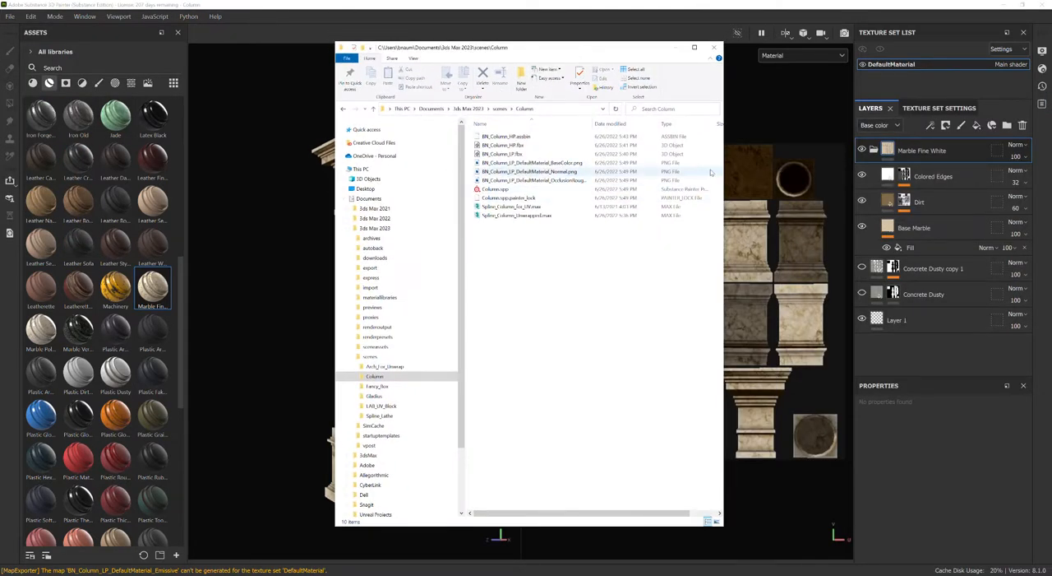
left_click_drag(723, 184, 942, 187)
right_click(619, 275)
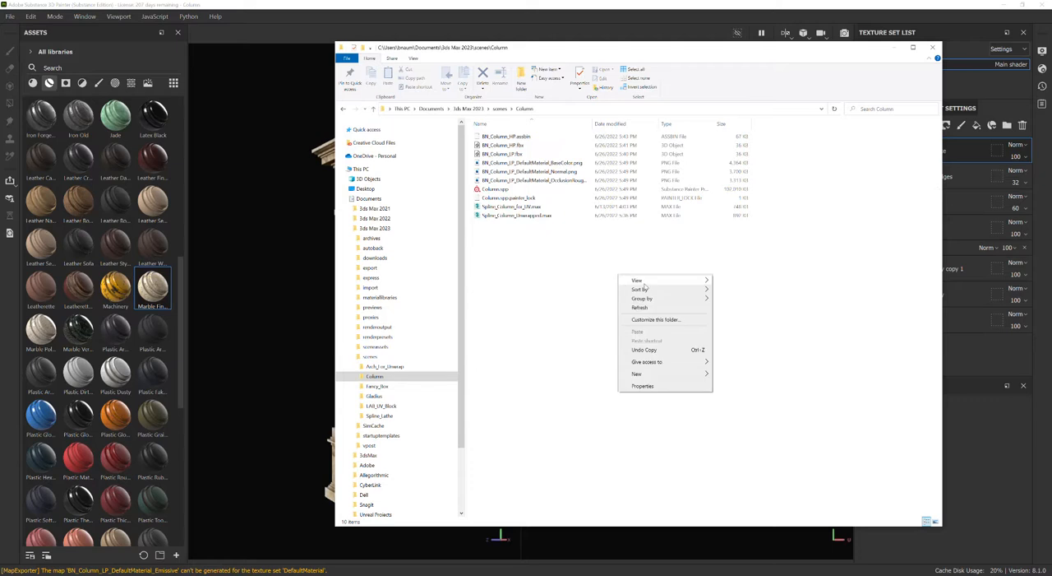
mouse_move(642, 282)
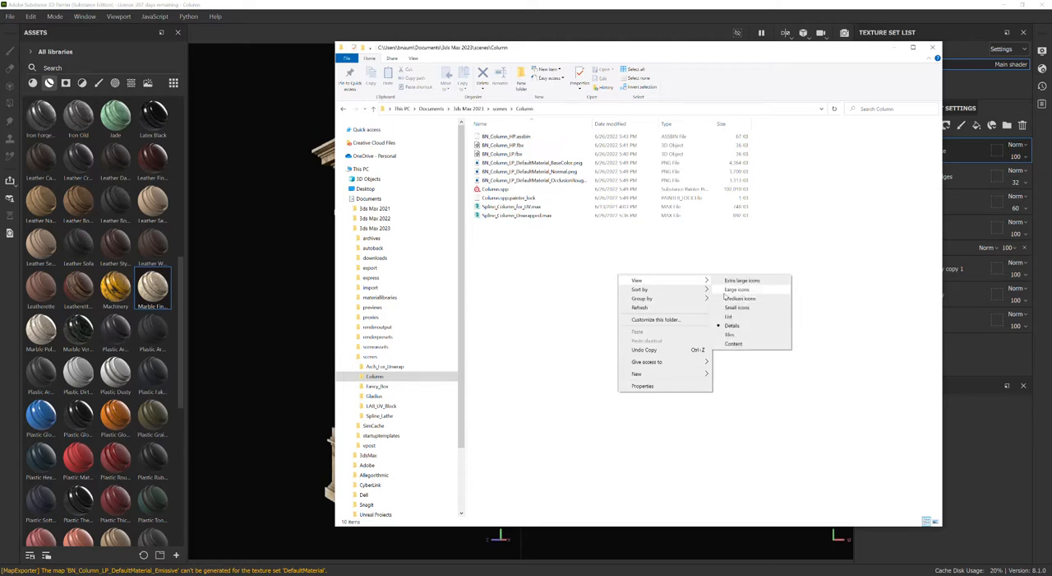
left_click(736, 290)
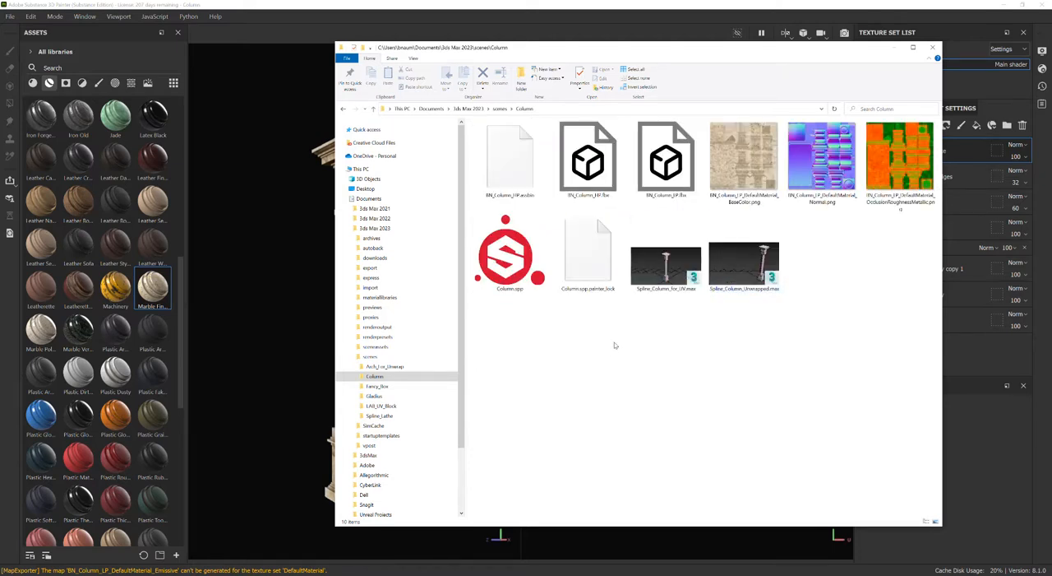
Rename the exported base color texture as BN_Column_BC.png, and copy the BN_Column_ prefix for reuse.
left_click(743, 170)
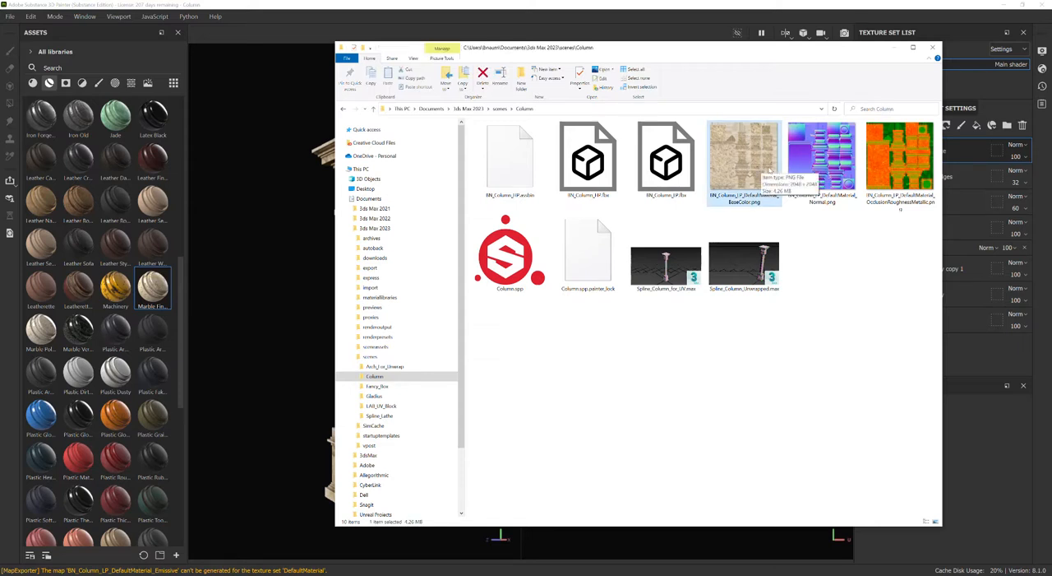
key("F2")
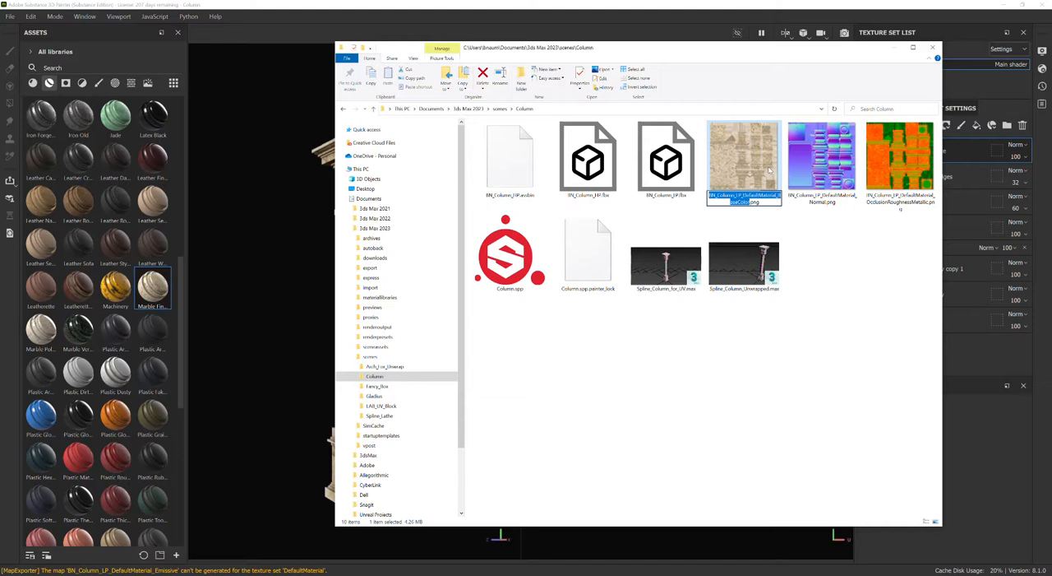
key("Right")
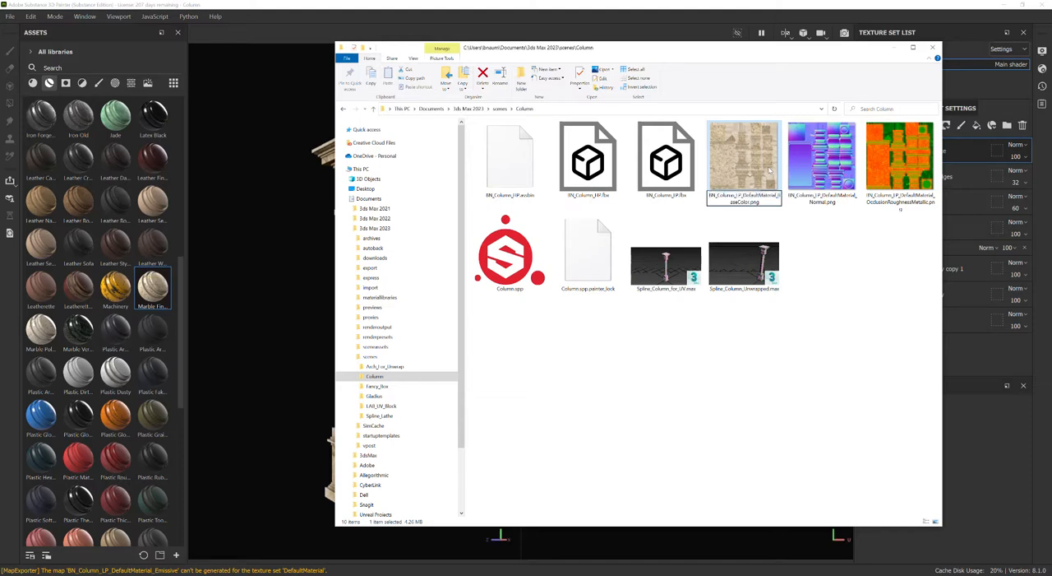
key("shift+Left")
key("shift+Left")
key("shift+Left")
key("shift+Left")
key("shift+Left")
key("shift+Left")
key("shift+Left")
key("shift+Left")
key("shift+Left")
key("shift+Left")
key("shift+Left")
key("shift+Left")
key("shift+Left")
key("shift+Left")
key("shift+Left")
key("shift+Left")
key("shift+Left")
key("shift+Left")
key("shift+Left")
key("shift+Left")
type("BC")
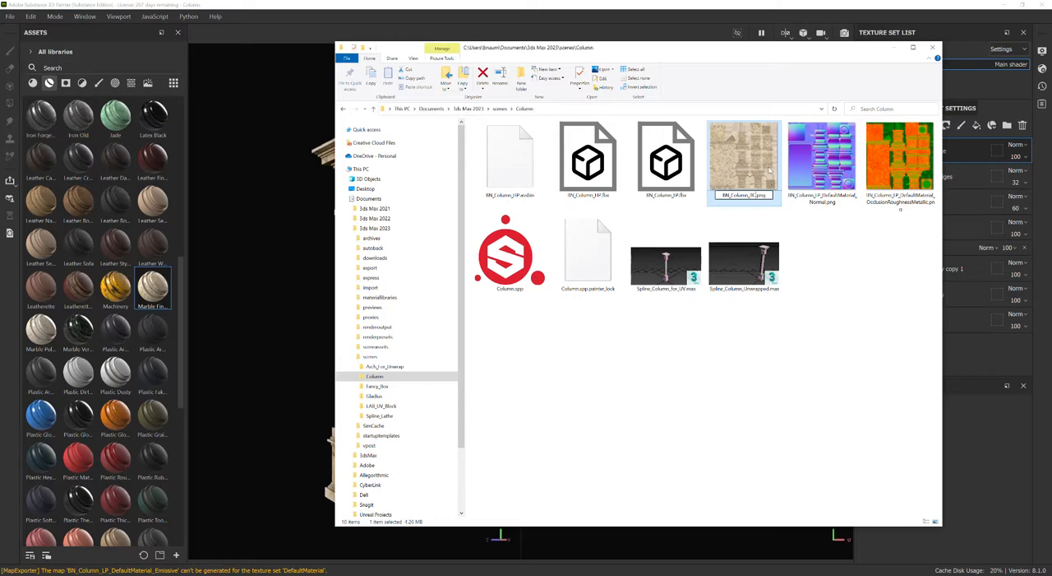
key("shift+Home")
key("ctrl+c")
key("Return")
Rename the exported normal map as BN_Column_N.png.
key("Right")
key("Right")
key("Right")
key("Right")
key("F2")
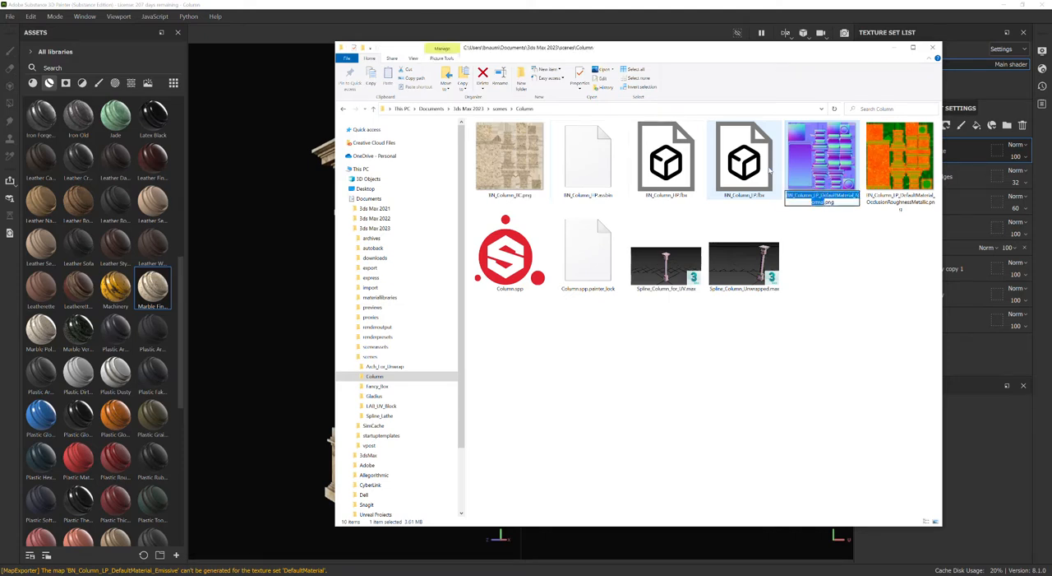
key("ctrl+v")
type("N")
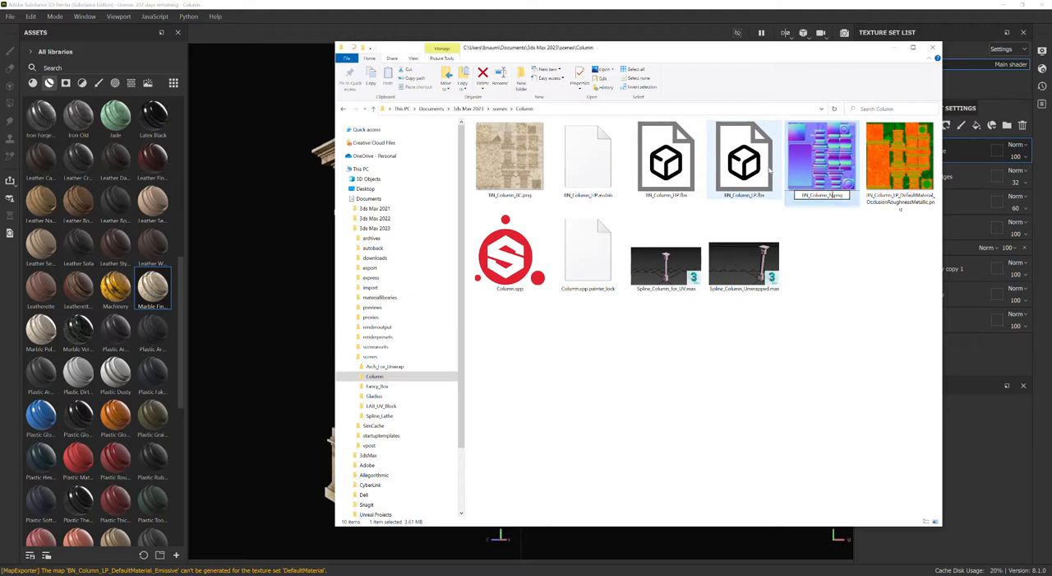
key("Return")
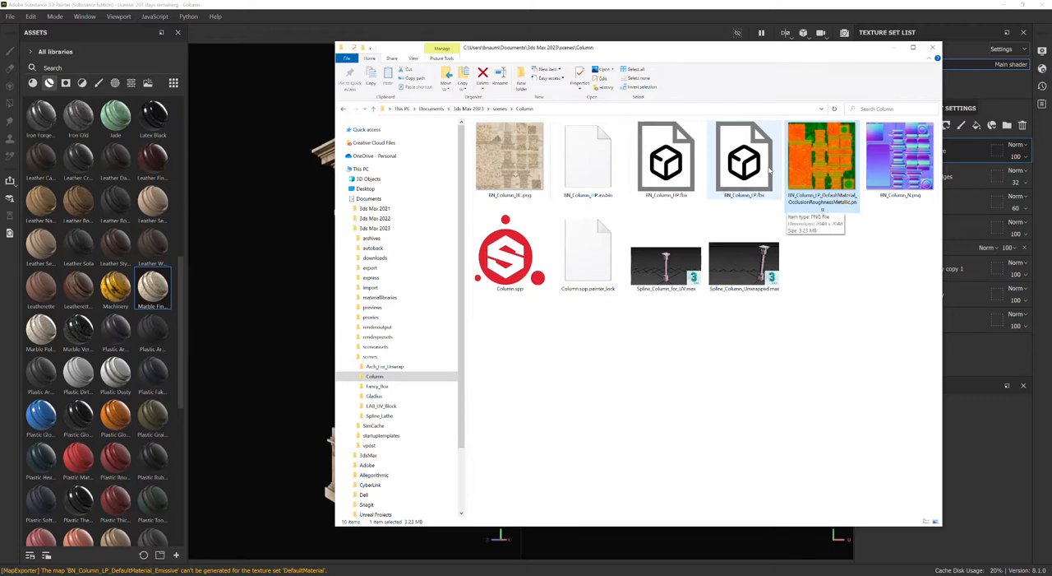
Rename the exported OcclusionRoughnessMetallic texture as BN_Column_ORM.png.
key("F2")
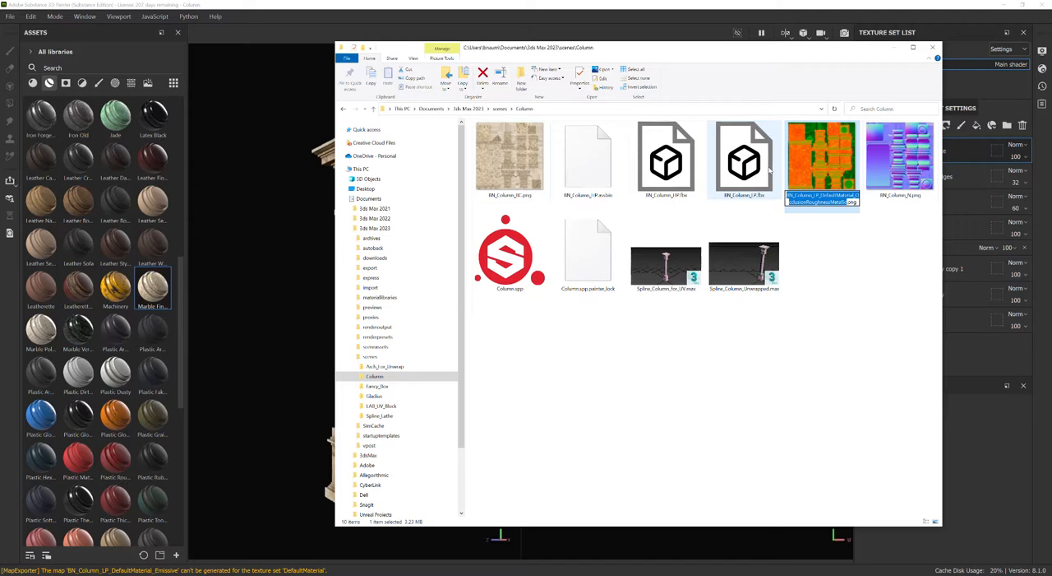
key("ctrl+v")
type("ORM")
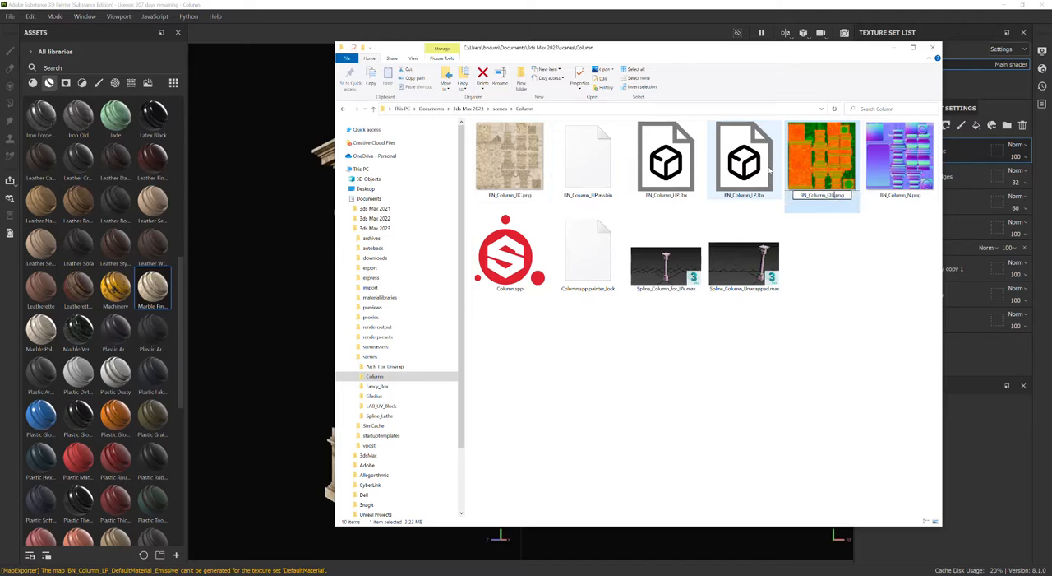
key("Return")
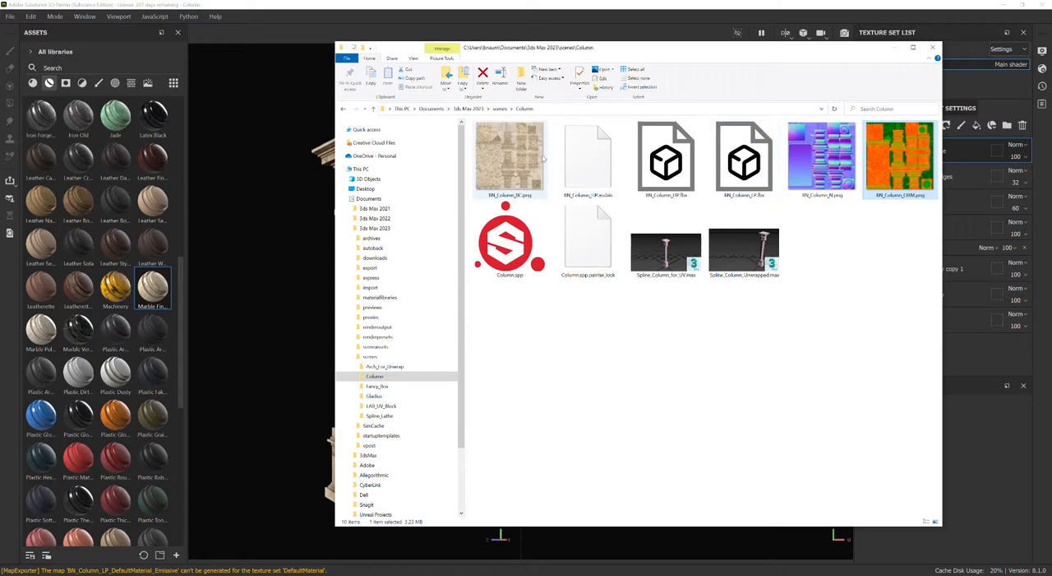
Examine the renamed base color, normal and ORM textures in the folder and at large size in the image viewer.
left_click(520, 148)
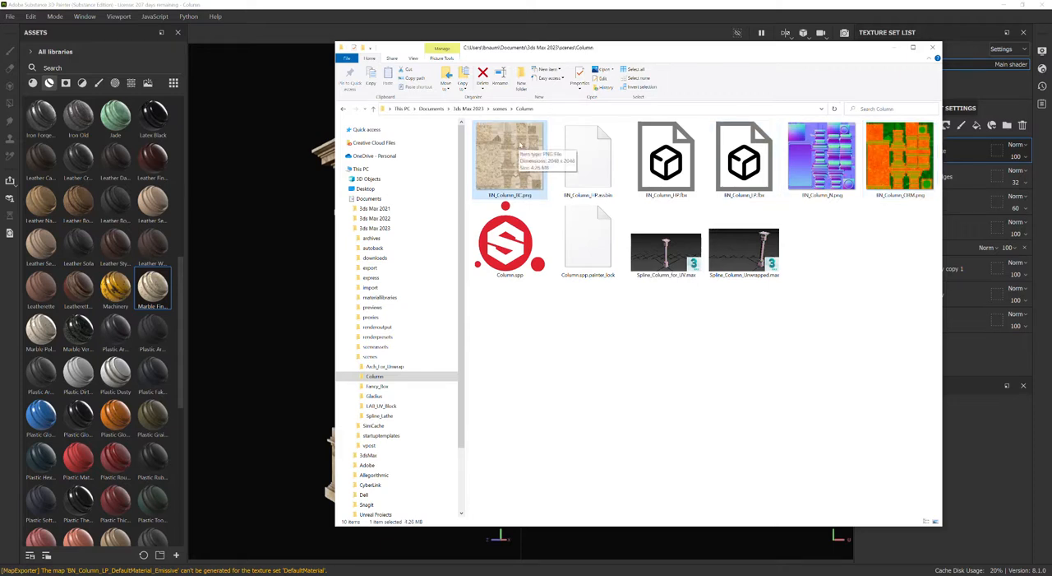
left_click(831, 163)
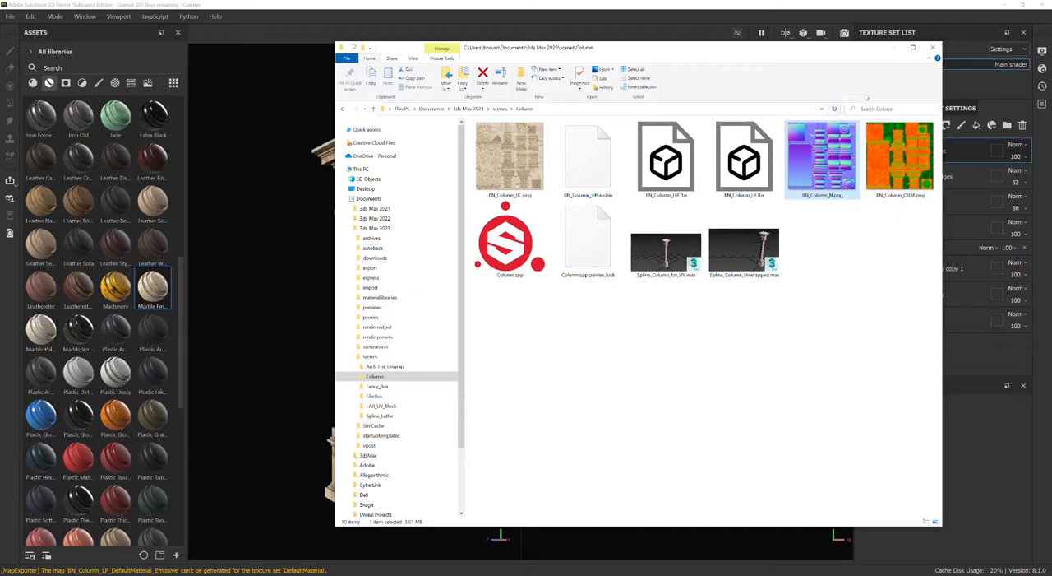
left_click(900, 158)
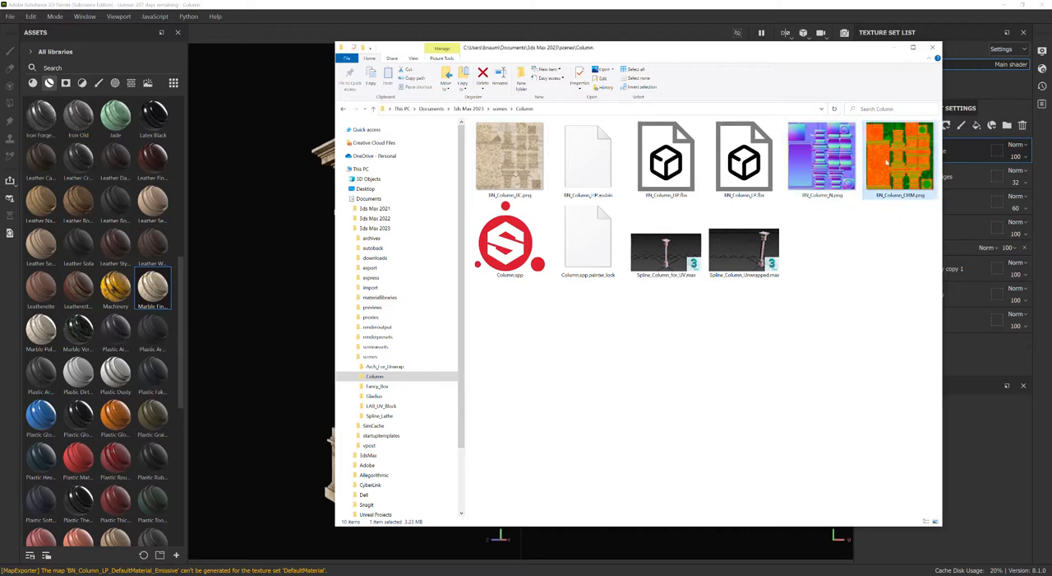
left_click(811, 133)
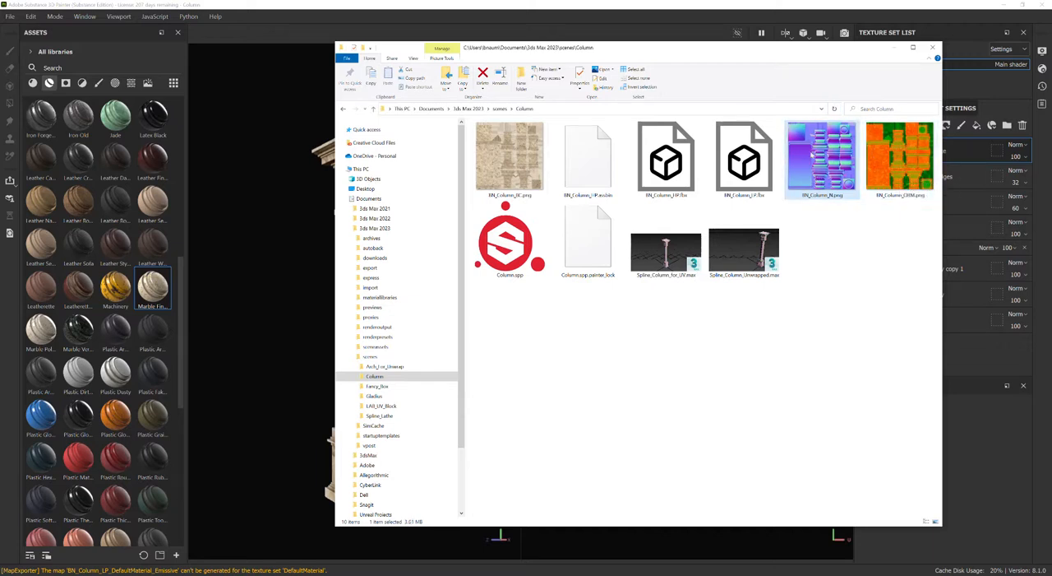
left_click(510, 158)
double_click(504, 162)
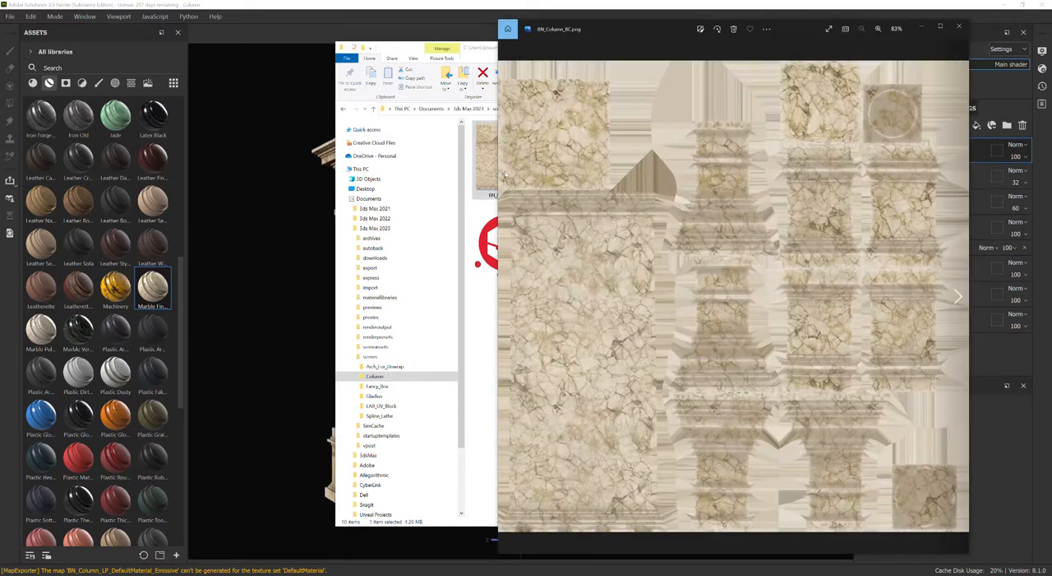
key("Right")
key("Right")
key("Left")
key("Right")
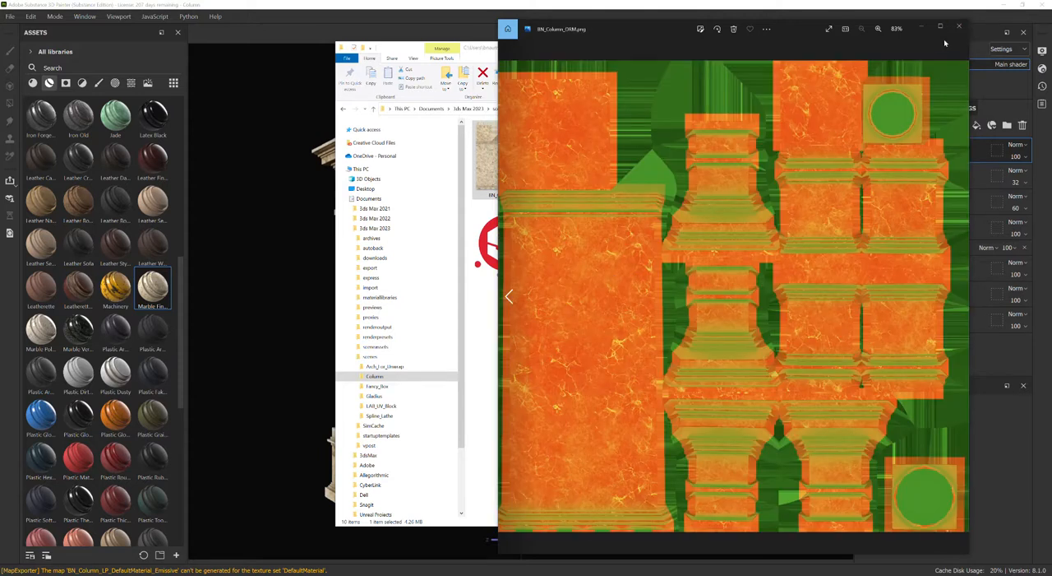
left_click(957, 28)
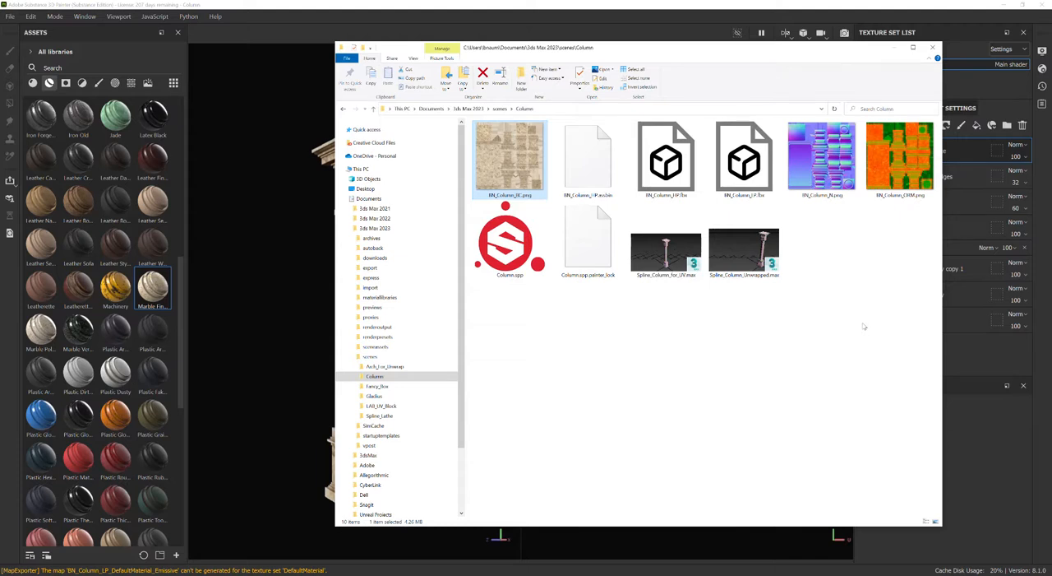
left_click(890, 150)
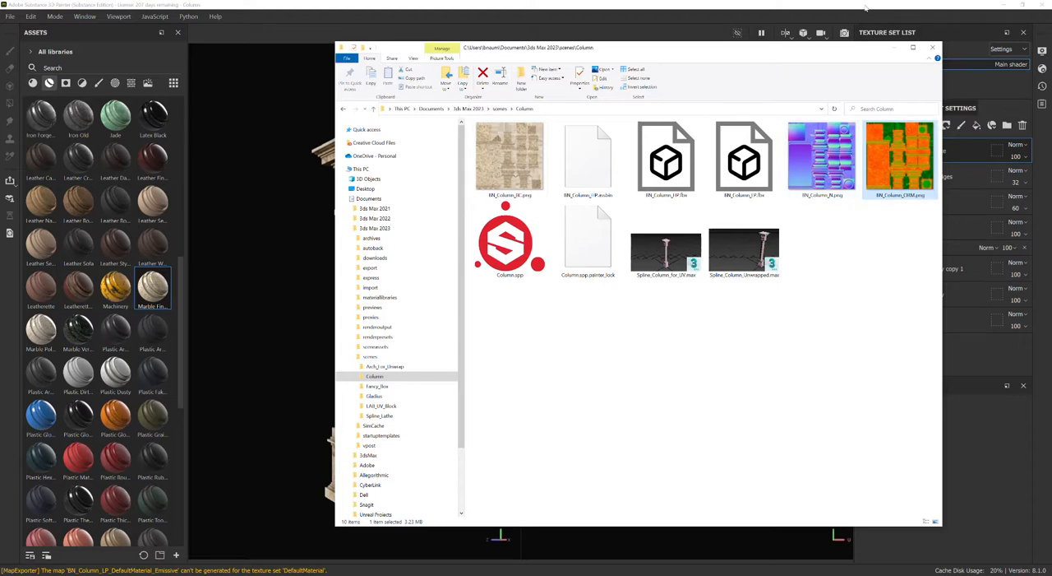
Clear the File Explorer window from the screen, and capture the 3D column and its UV layout with the Snipping Tool.
mouse_move(816, 52)
left_mouse_down()
mouse_move(1051, 128)
mouse_move(1051, 148)
left_mouse_up()
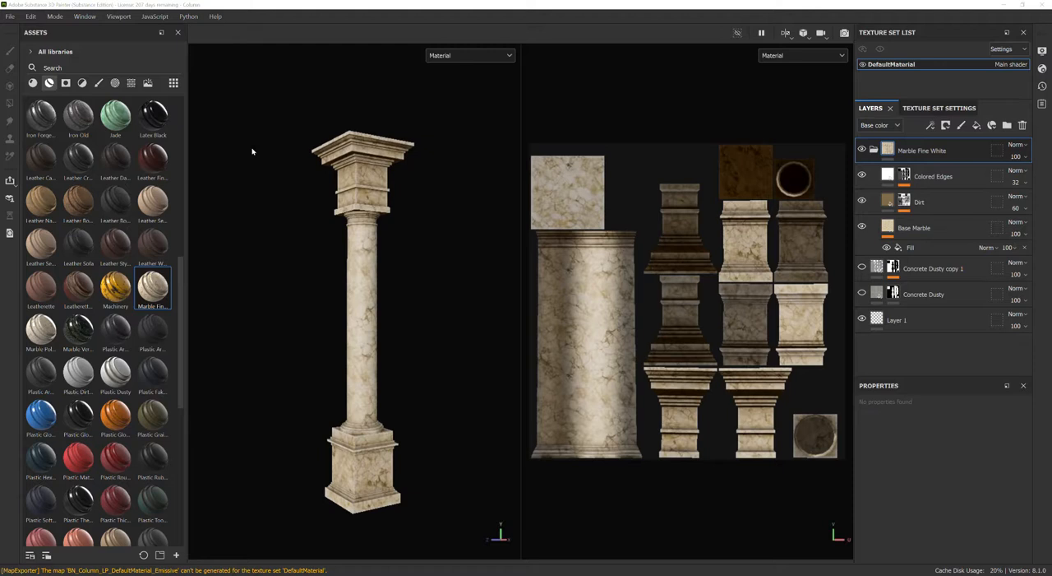
key("super")
type("snip")
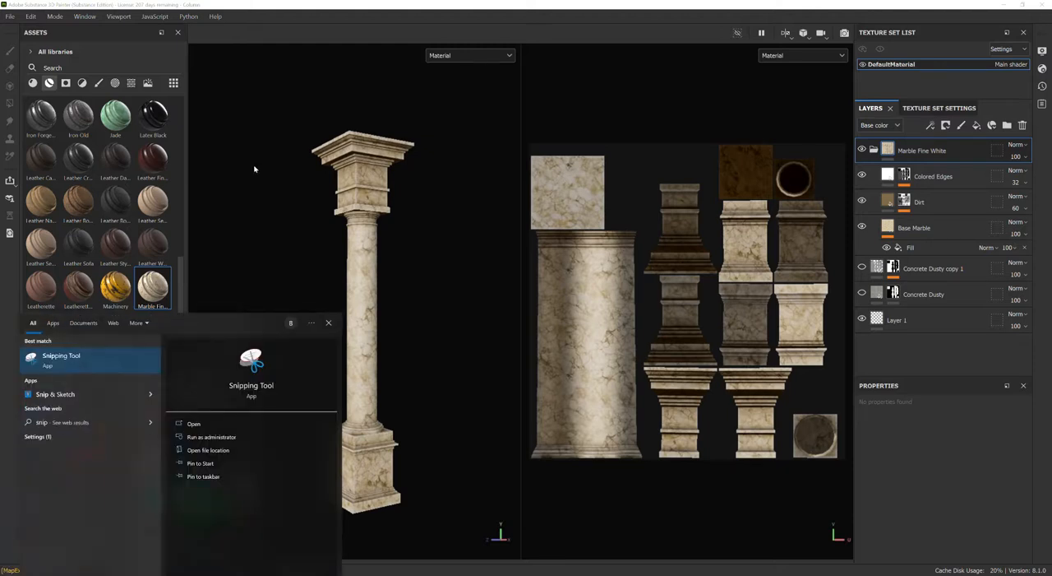
key("Return")
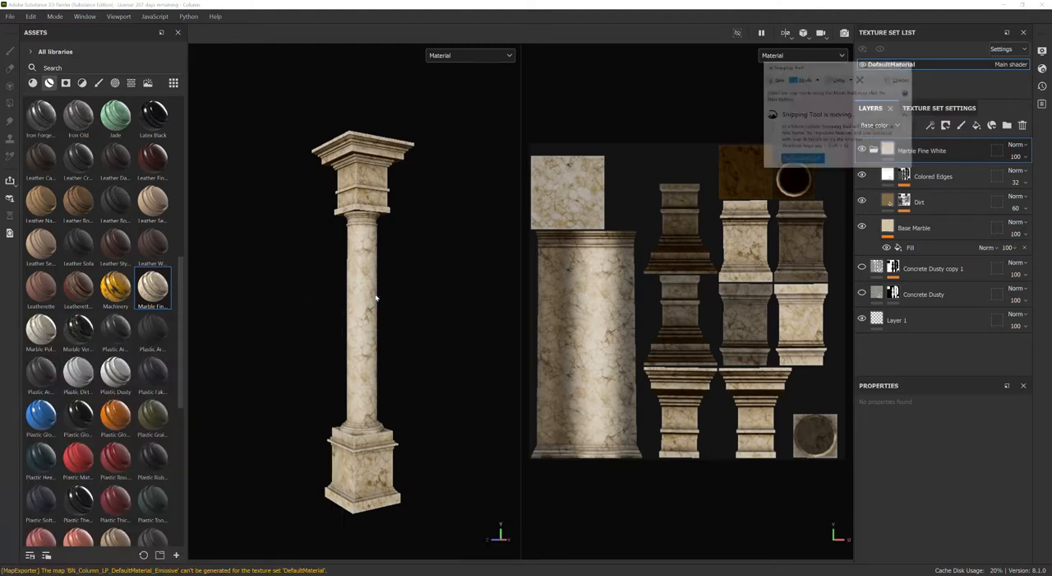
left_click(776, 79)
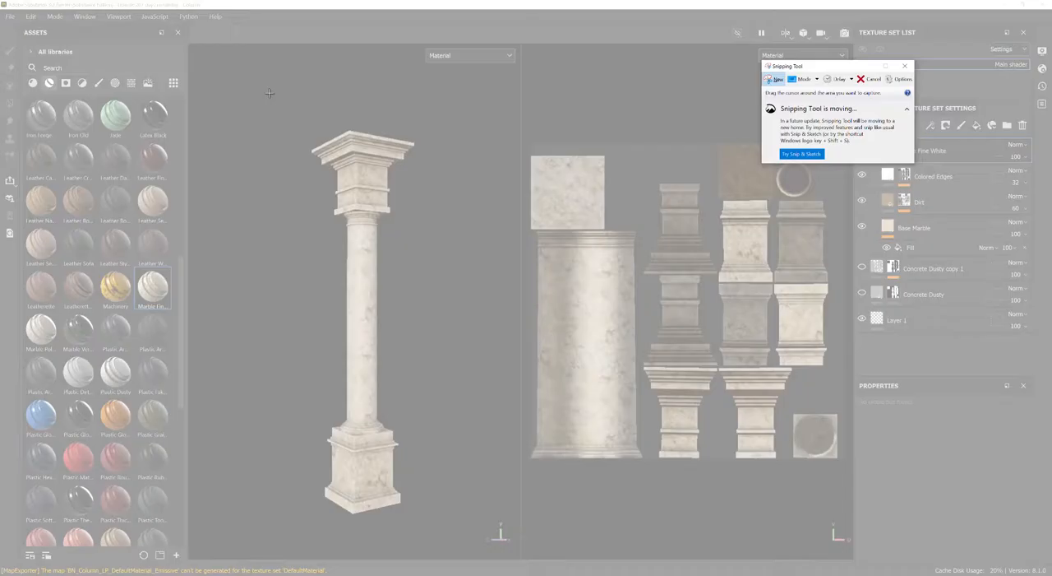
left_click_drag(263, 79, 850, 536)
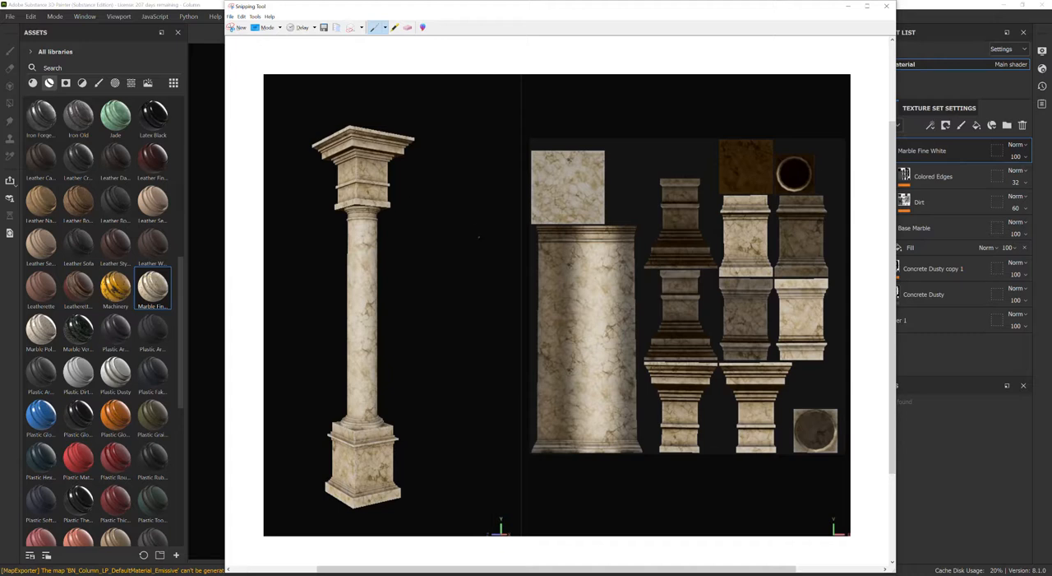
Review the three texture files in the Column folder beside the captured column image, and return to Substance 3D Painter.
left_click_drag(1051, 45, 695, 51)
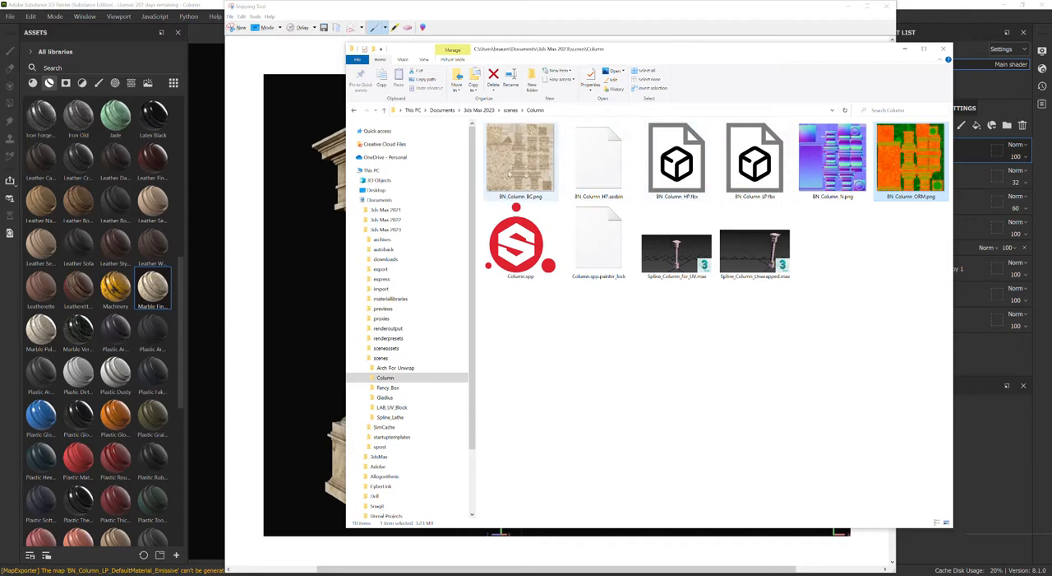
left_click(509, 165)
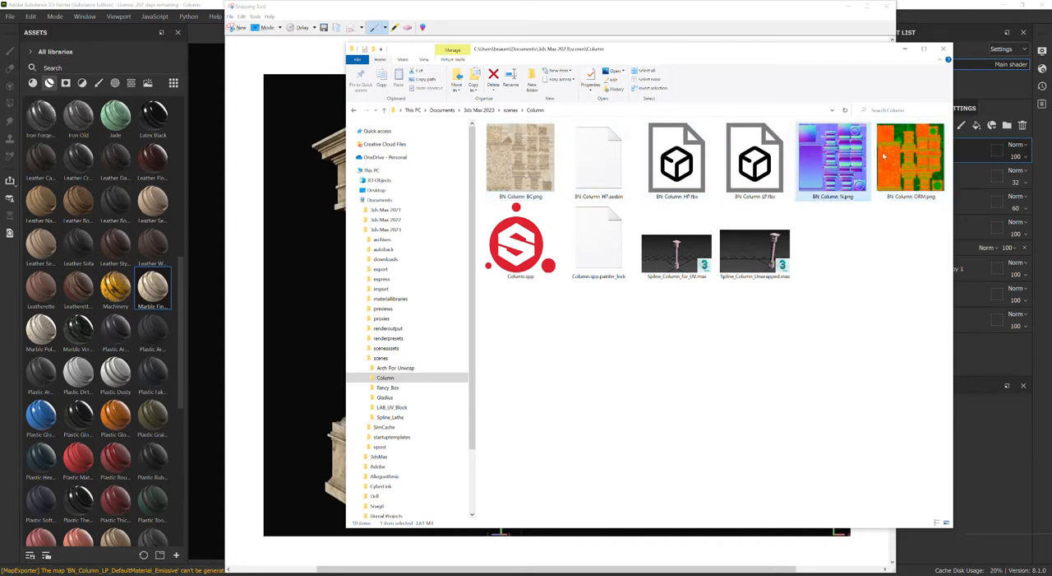
left_click(873, 280)
left_click_drag(842, 53, 911, 75)
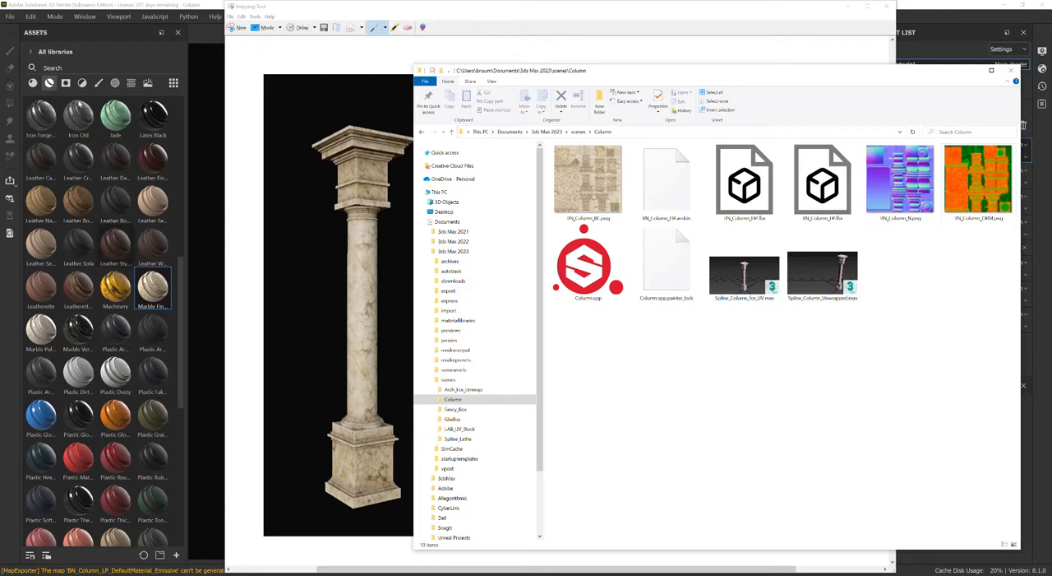
left_click(193, 37)
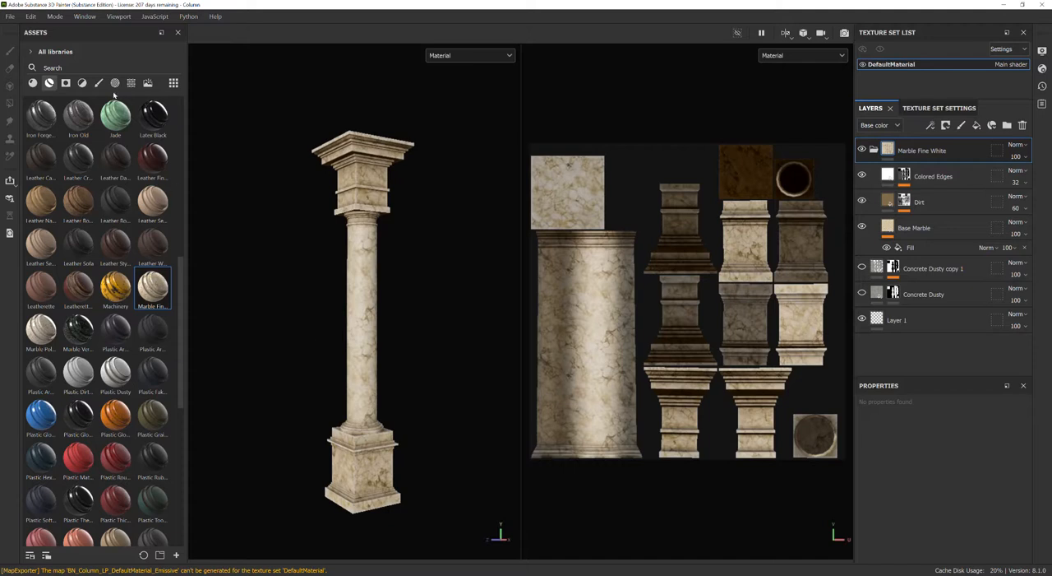
mouse_move(80, 264)
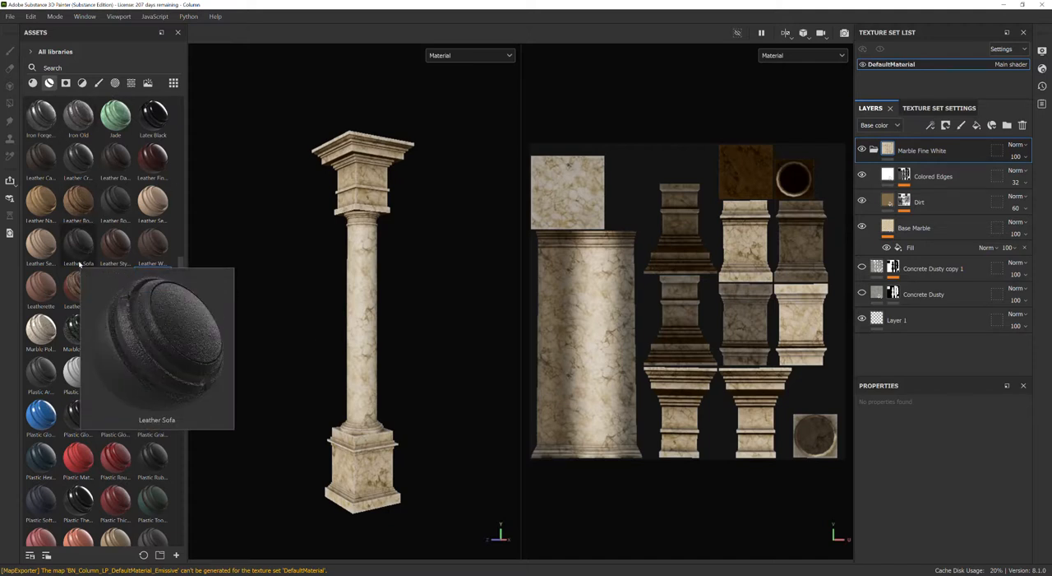